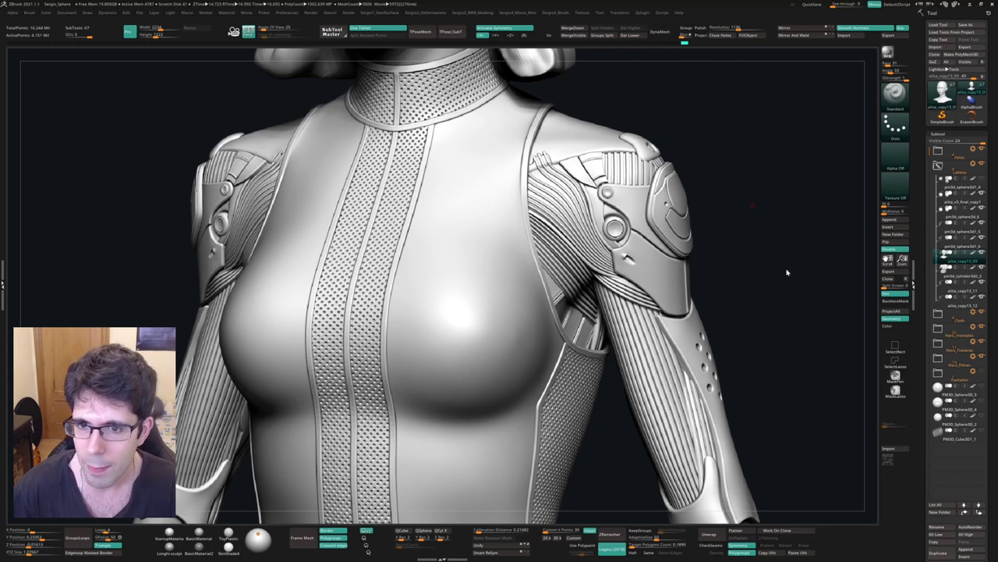
- Toggle the character between subdivision levels and select the shoulder-armor subtool
{"action": "left_click_drag", "start_coordinate": [787, 272], "coordinate": [753, 258]}
{"action": "key", "text": "shift+d"}
{"action": "key", "text": "d"}
{"action": "key", "text": "shift+d"}
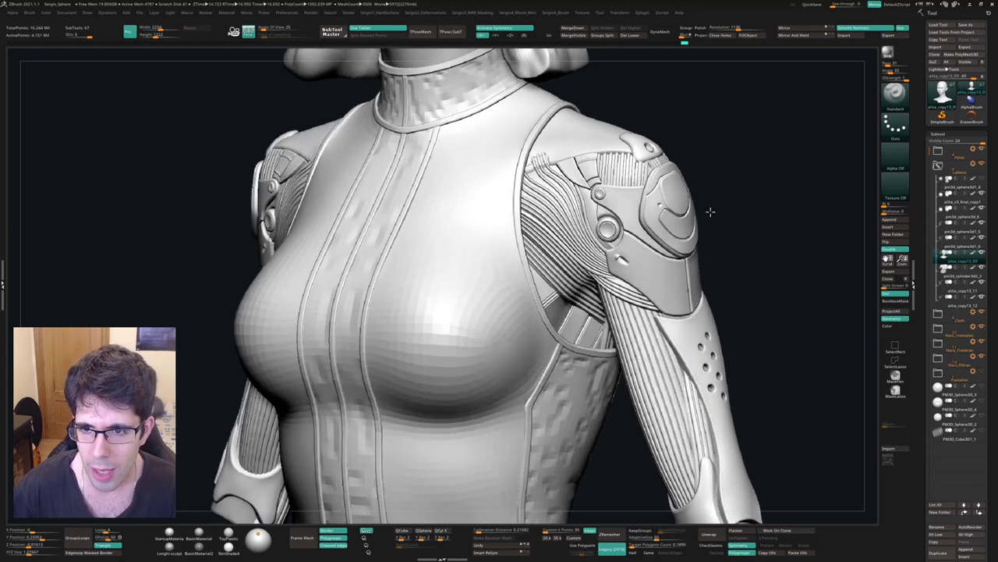
{"action": "key", "text": "d"}
{"action": "left_click_drag", "start_coordinate": [713, 211], "coordinate": [658, 269]}
{"action": "left_click", "coordinate": [657, 269], "text": "alt"}
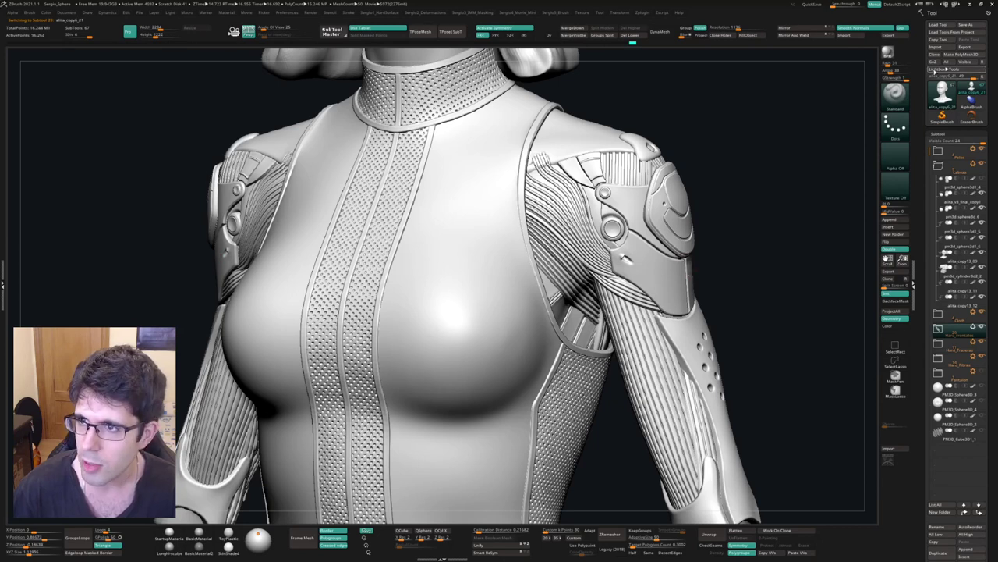
- Switch to the shoulder-pad model and convert it to a DynaMesh
{"action": "left_click", "coordinate": [942, 95]}
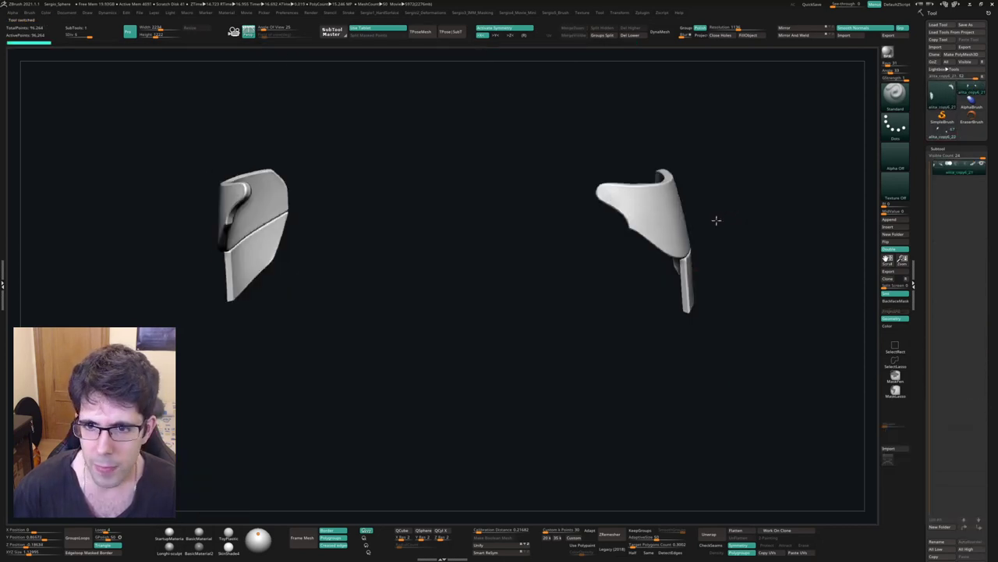
{"action": "mouse_move", "coordinate": [528, 252]}
{"action": "left_mouse_down"}
{"action": "mouse_move", "coordinate": [483, 205]}
{"action": "mouse_move", "coordinate": [476, 220]}
{"action": "left_mouse_up"}
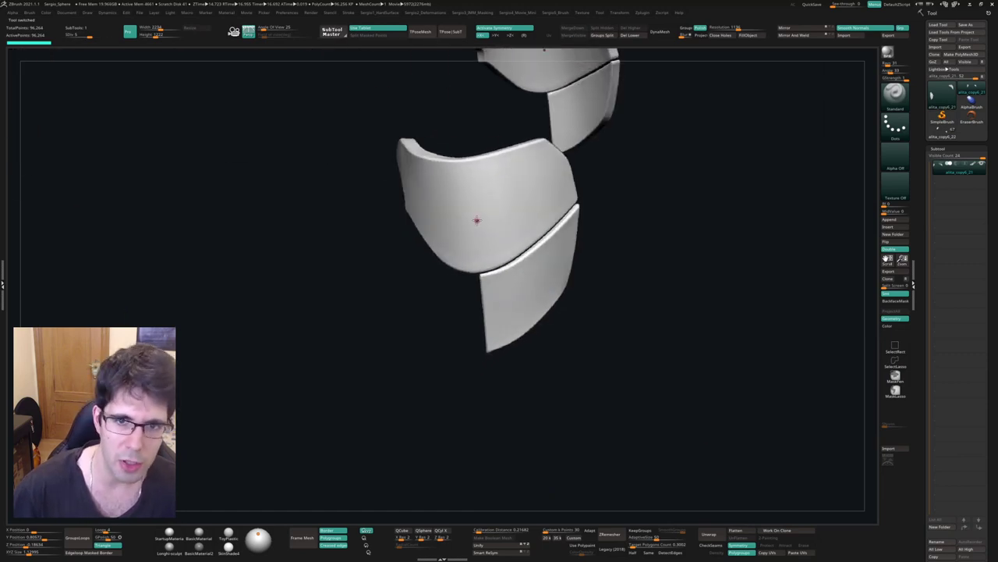
{"action": "left_click", "coordinate": [673, 33]}
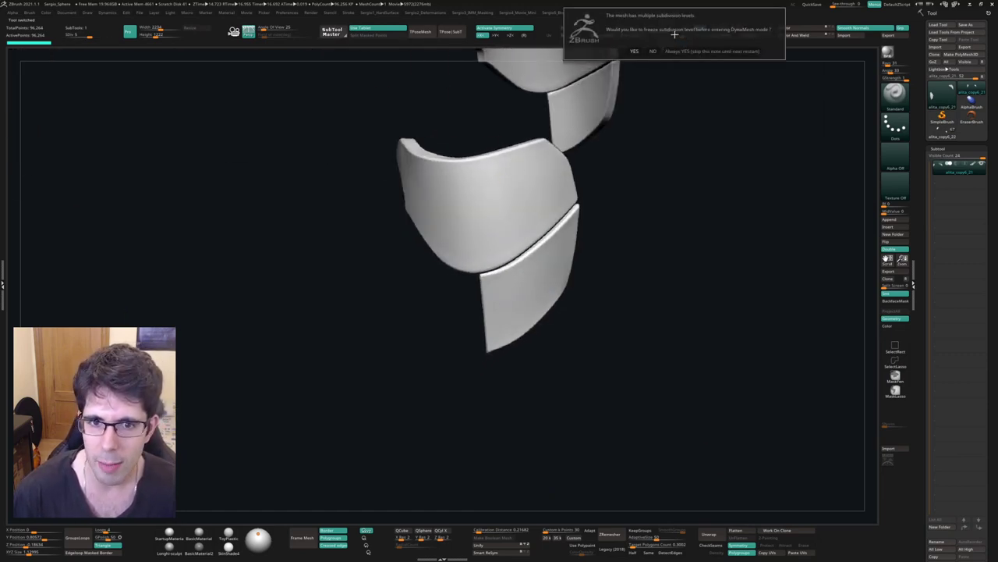
{"action": "left_click", "coordinate": [655, 51]}
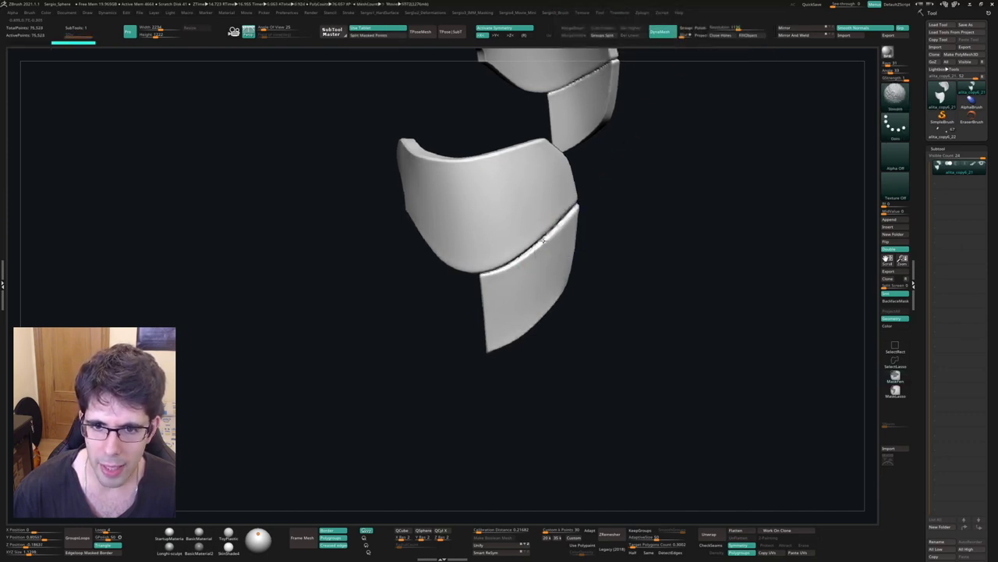
- Isolate each armor plate in turn and inspect the seam between them
{"action": "left_click", "coordinate": [532, 283], "text": "ctrl+shift"}
{"action": "mouse_move", "coordinate": [531, 283]}
{"action": "right_mouse_down"}
{"action": "mouse_move", "coordinate": [613, 234]}
{"action": "mouse_move", "coordinate": [619, 196]}
{"action": "right_mouse_up"}
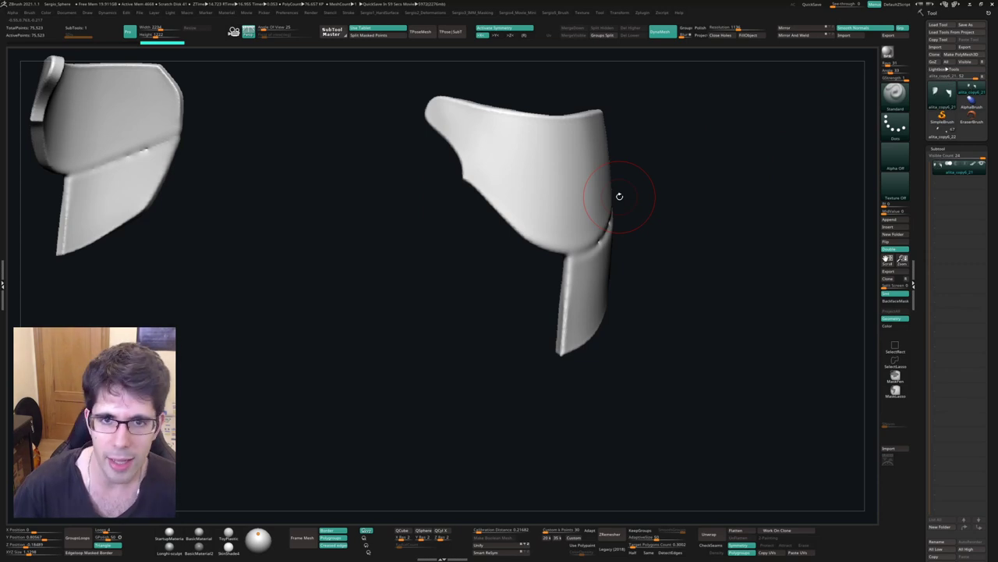
{"action": "mouse_move", "coordinate": [644, 247]}
{"action": "right_mouse_down"}
{"action": "mouse_move", "coordinate": [586, 288]}
{"action": "mouse_move", "coordinate": [574, 258]}
{"action": "right_mouse_up"}
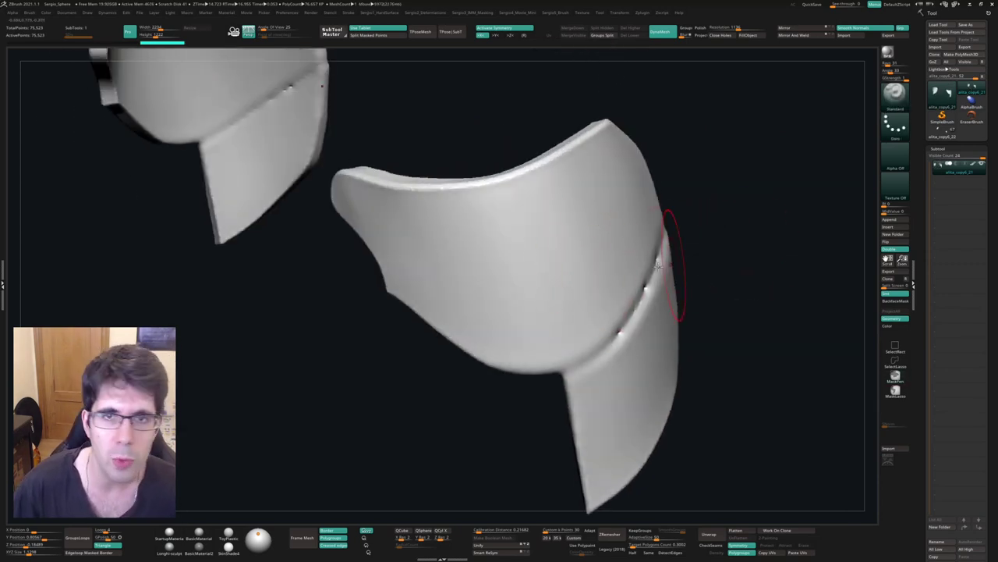
{"action": "mouse_move", "coordinate": [668, 223]}
{"action": "right_mouse_down"}
{"action": "mouse_move", "coordinate": [602, 263]}
{"action": "mouse_move", "coordinate": [602, 234]}
{"action": "right_mouse_up"}
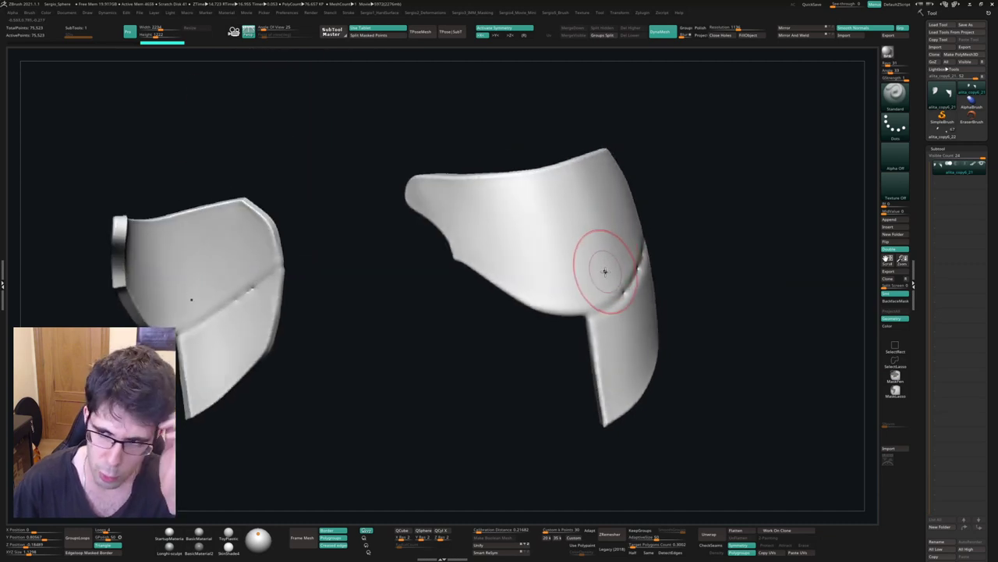
{"action": "left_click", "coordinate": [575, 283], "text": "ctrl+shift"}
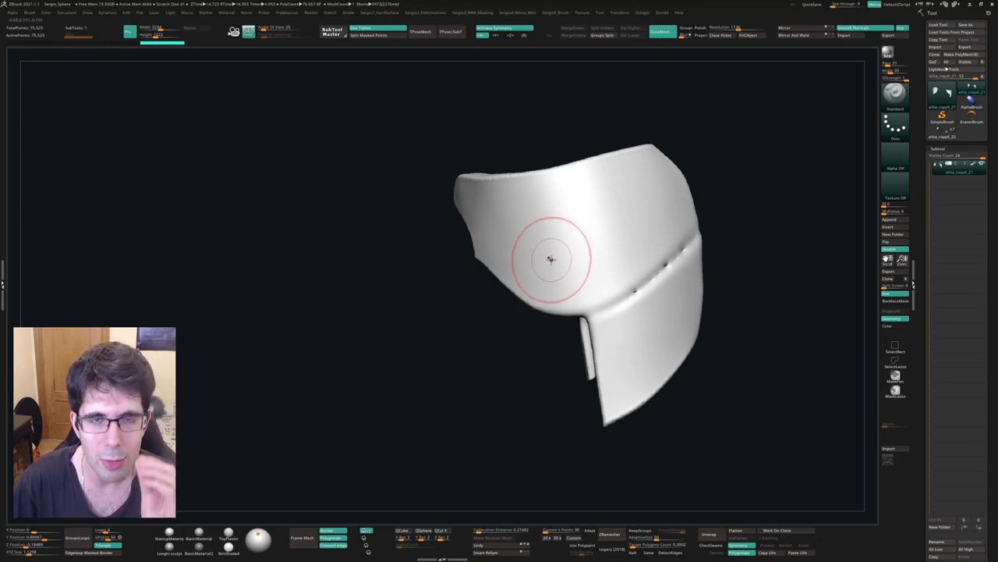
{"action": "left_click", "coordinate": [608, 263], "text": "ctrl+shift"}
{"action": "mouse_move", "coordinate": [608, 263]}
{"action": "right_mouse_down"}
{"action": "mouse_move", "coordinate": [597, 258]}
{"action": "mouse_move", "coordinate": [624, 268]}
{"action": "mouse_move", "coordinate": [676, 245]}
{"action": "mouse_move", "coordinate": [620, 263]}
{"action": "right_mouse_up"}
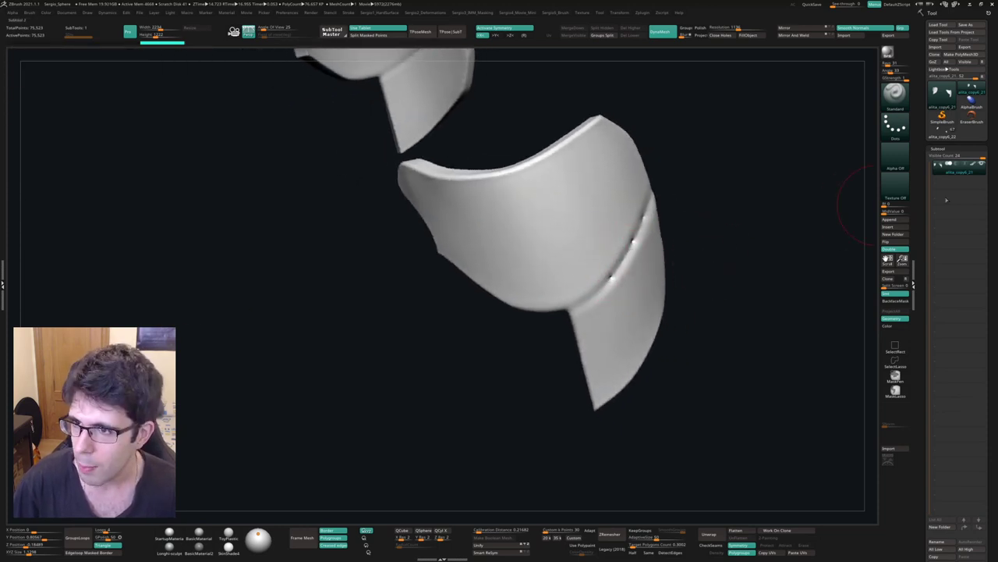
- Duplicate the armor subtool and trim the copy down to a thin strip at the seam
{"action": "left_click", "coordinate": [894, 248]}
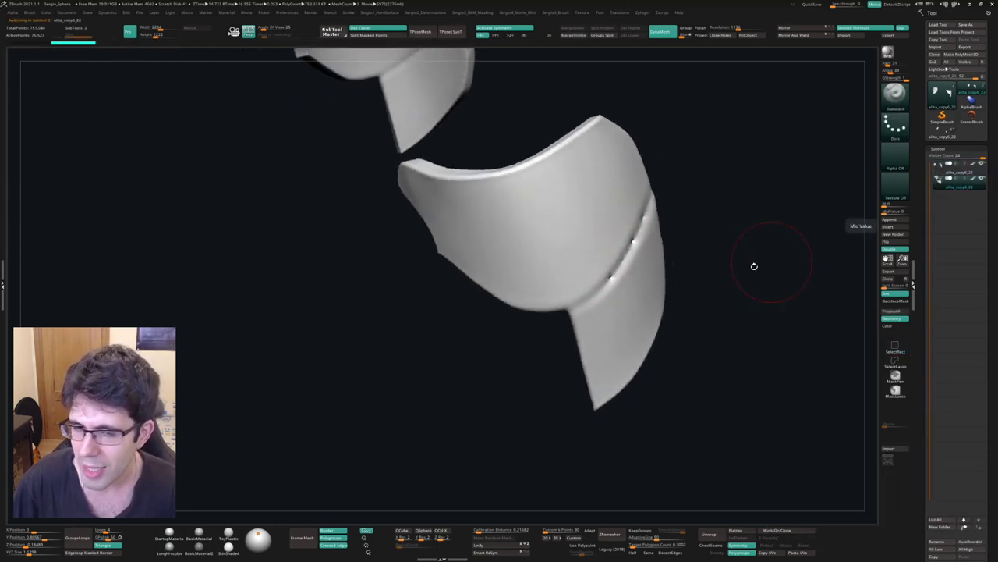
{"action": "mouse_move", "coordinate": [646, 262]}
{"action": "right_mouse_down"}
{"action": "mouse_move", "coordinate": [631, 252]}
{"action": "mouse_move", "coordinate": [608, 268]}
{"action": "right_mouse_up"}
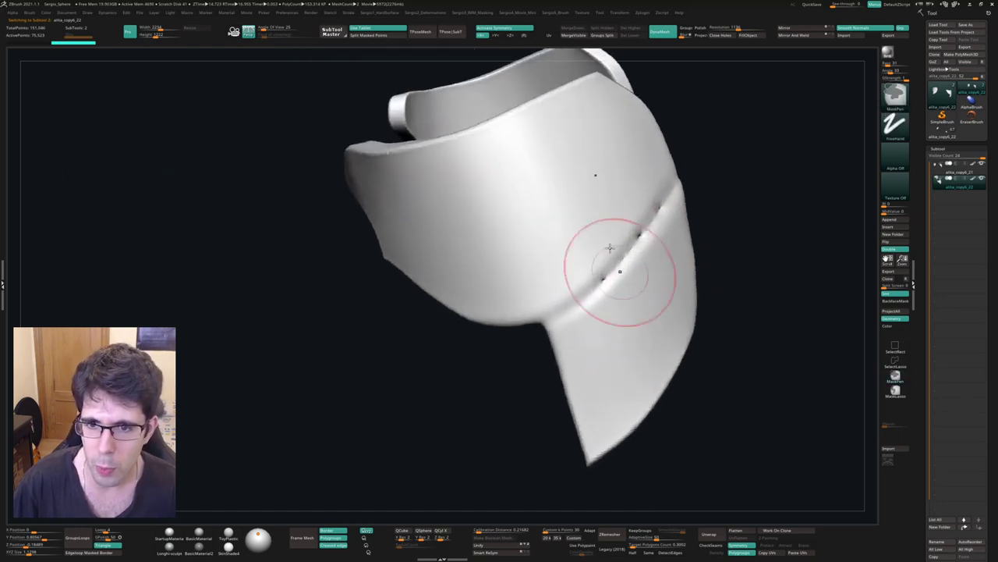
{"action": "right_click_drag", "start_coordinate": [629, 219], "coordinate": [640, 278]}
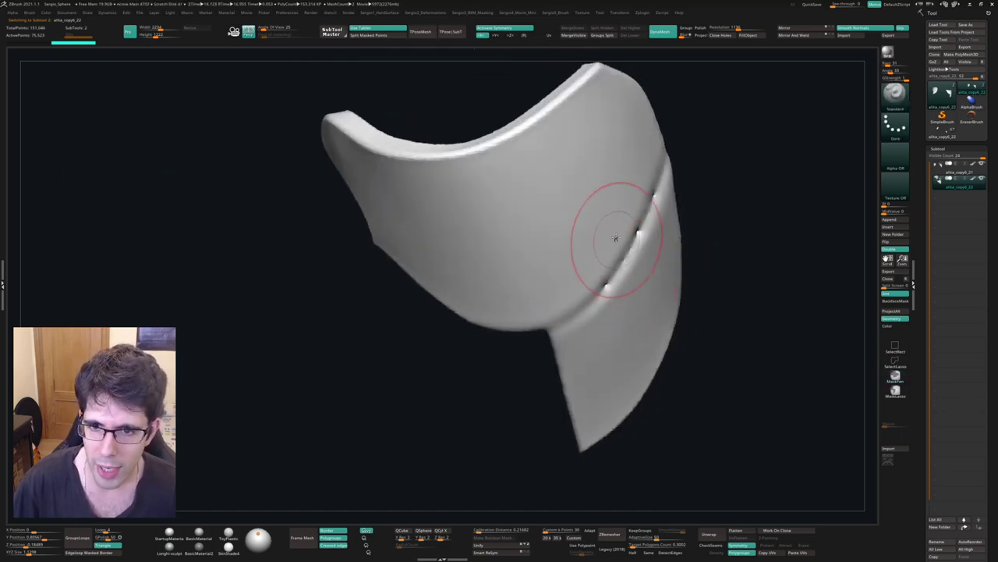
{"action": "left_click_drag", "start_coordinate": [611, 192], "coordinate": [554, 296], "text": "ctrl+shift"}
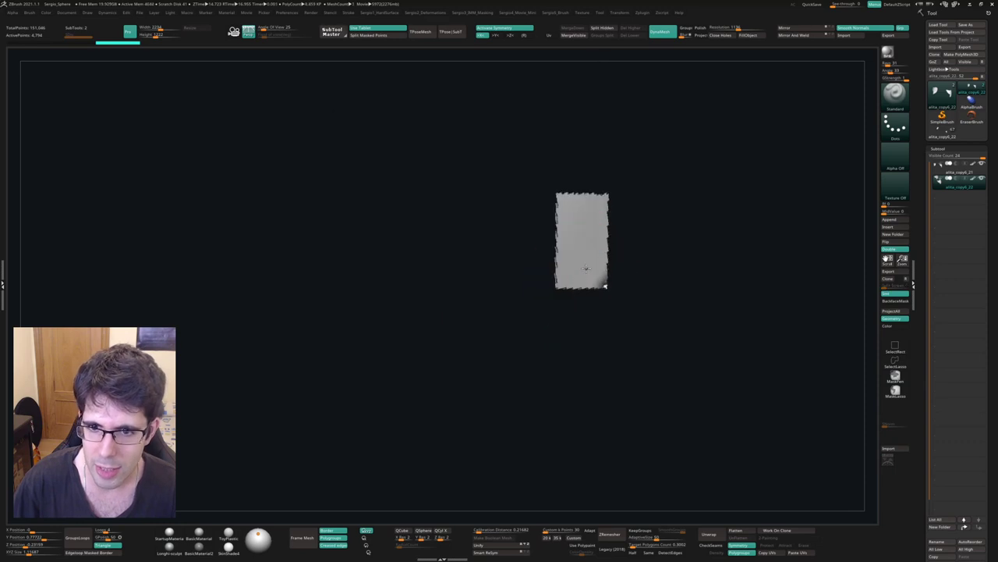
{"action": "right_click_drag", "start_coordinate": [599, 282], "coordinate": [550, 226]}
{"action": "left_click_drag", "start_coordinate": [524, 163], "coordinate": [572, 312], "text": "ctrl+alt+shift"}
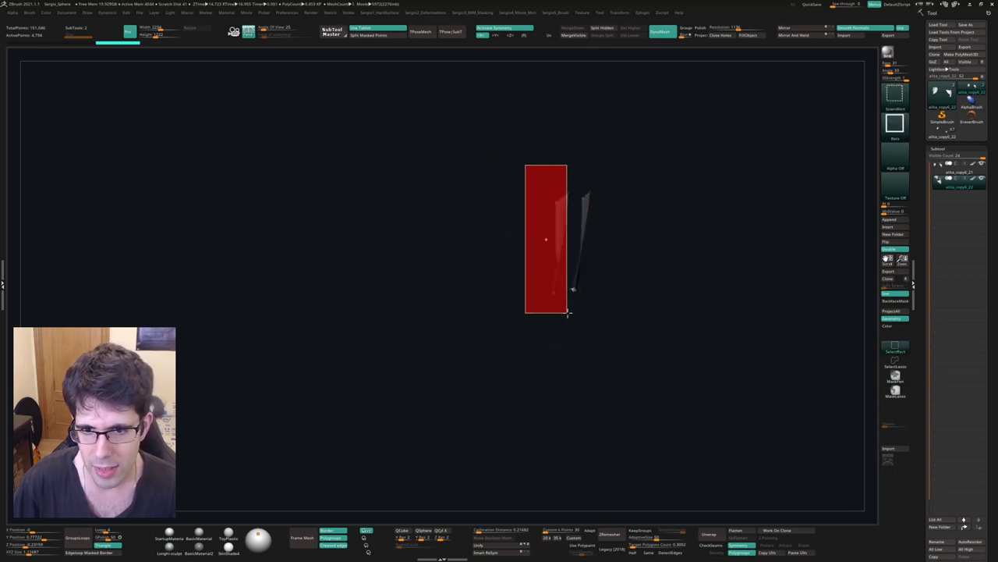
{"action": "mouse_move", "coordinate": [572, 312]}
{"action": "right_mouse_down"}
{"action": "mouse_move", "coordinate": [569, 322]}
{"action": "mouse_move", "coordinate": [546, 317]}
{"action": "right_mouse_up"}
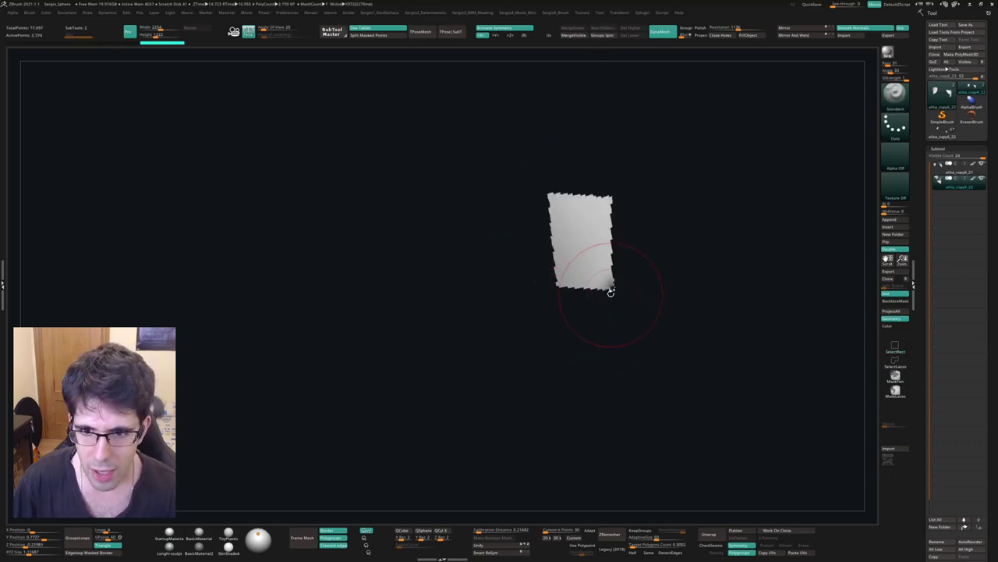
{"action": "mouse_move", "coordinate": [609, 286]}
{"action": "right_mouse_down"}
{"action": "mouse_move", "coordinate": [632, 325]}
{"action": "mouse_move", "coordinate": [638, 288]}
{"action": "right_mouse_up"}
{"action": "left_click_drag", "start_coordinate": [651, 290], "coordinate": [512, 266], "text": "ctrl+alt+shift"}
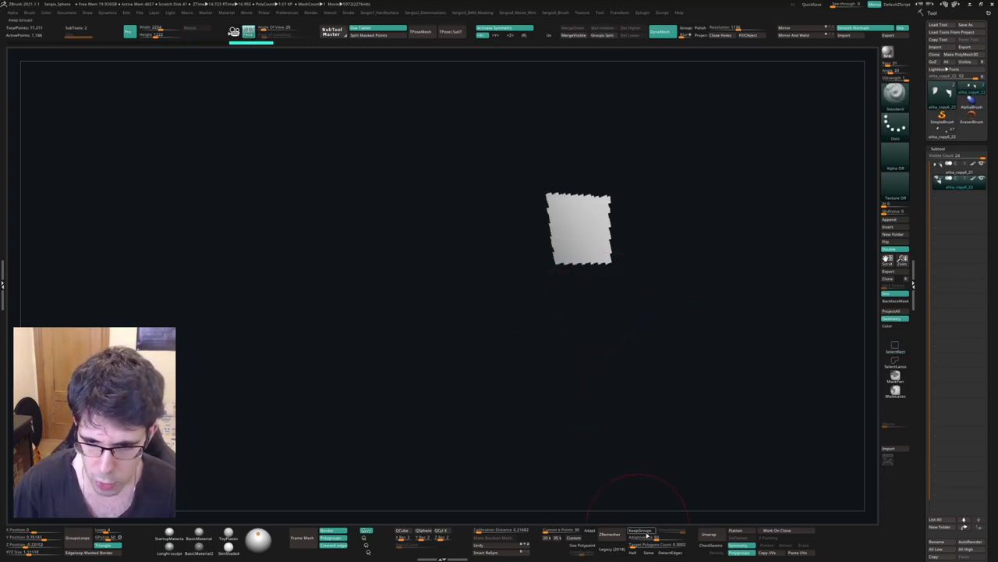
- ZRemesh the strip into coarse quads and isolate a single quad
{"action": "left_click", "coordinate": [609, 533]}
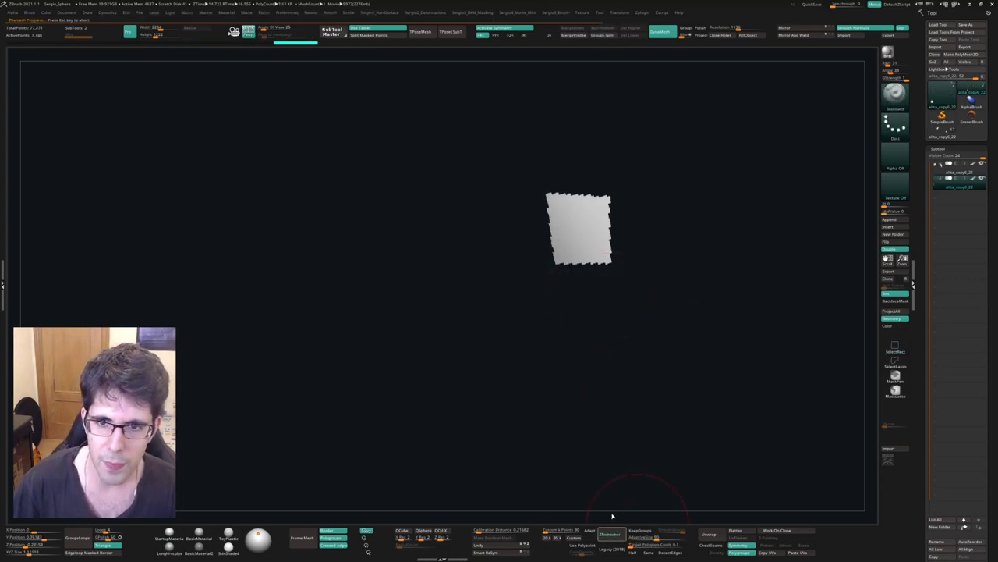
{"action": "right_click_drag", "start_coordinate": [552, 249], "coordinate": [613, 266], "text": "alt"}
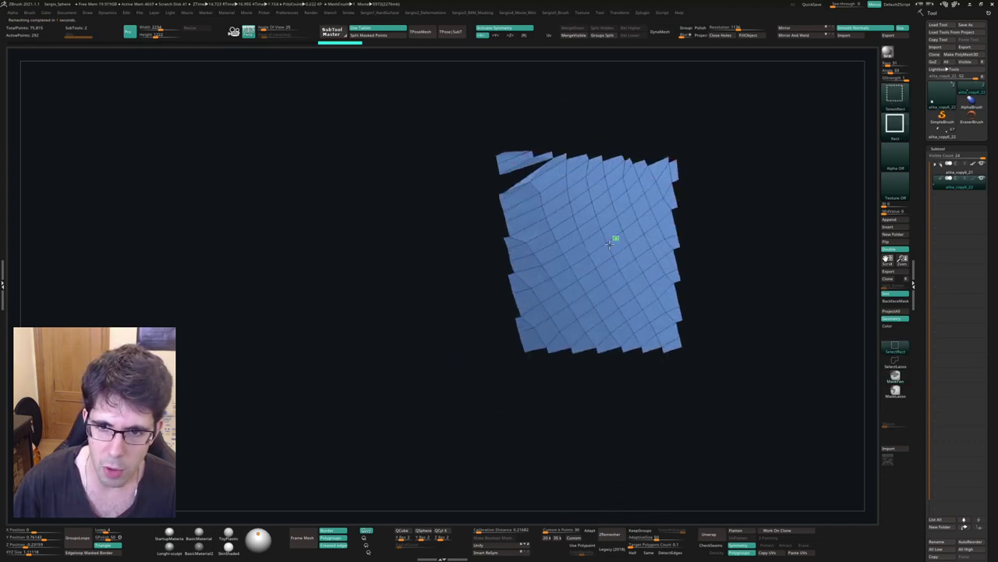
{"action": "left_click_drag", "start_coordinate": [615, 238], "coordinate": [587, 273], "text": "ctrl+shift"}
- Unhide and grow the quad copy, then delete that subtool and confirm the warning
{"action": "left_click", "coordinate": [600, 318], "text": "ctrl+shift"}
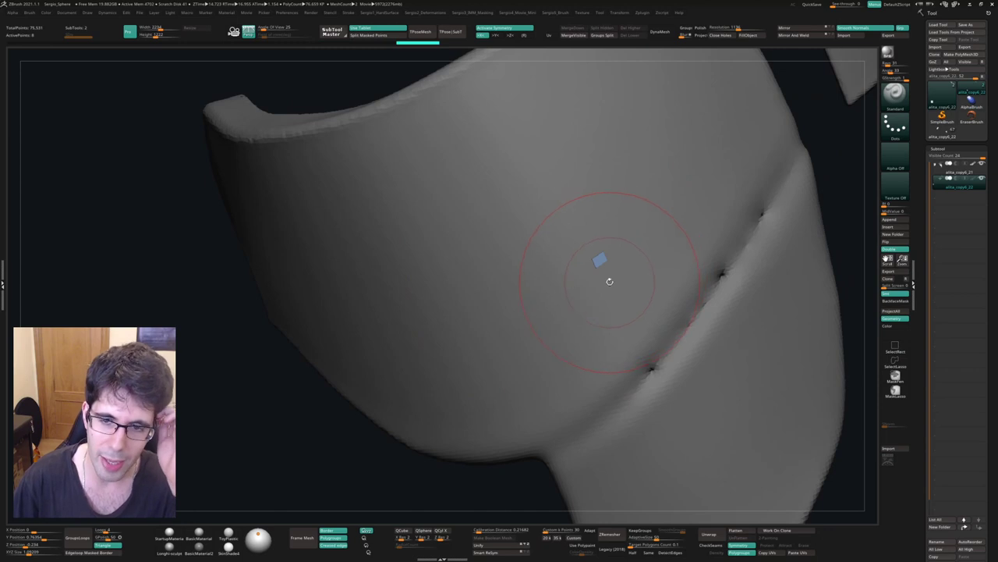
{"action": "left_click", "coordinate": [630, 301]}
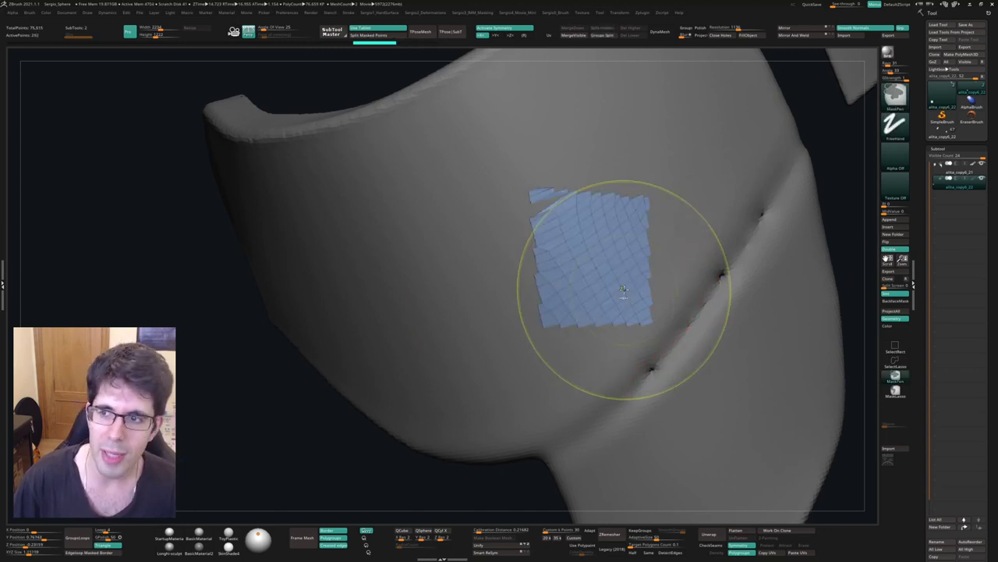
{"action": "key", "text": "ctrl+shift+d"}
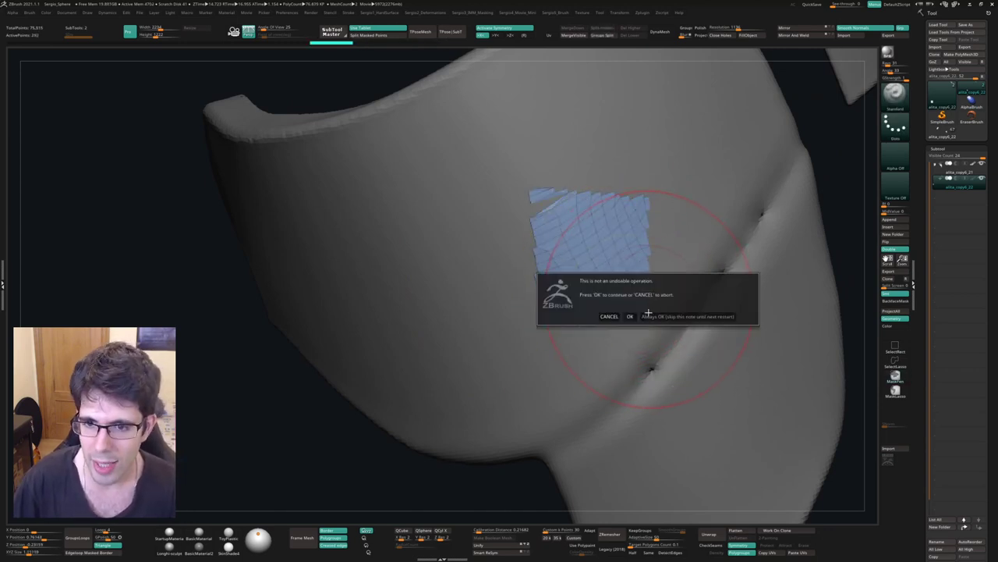
{"action": "left_click", "coordinate": [648, 315]}
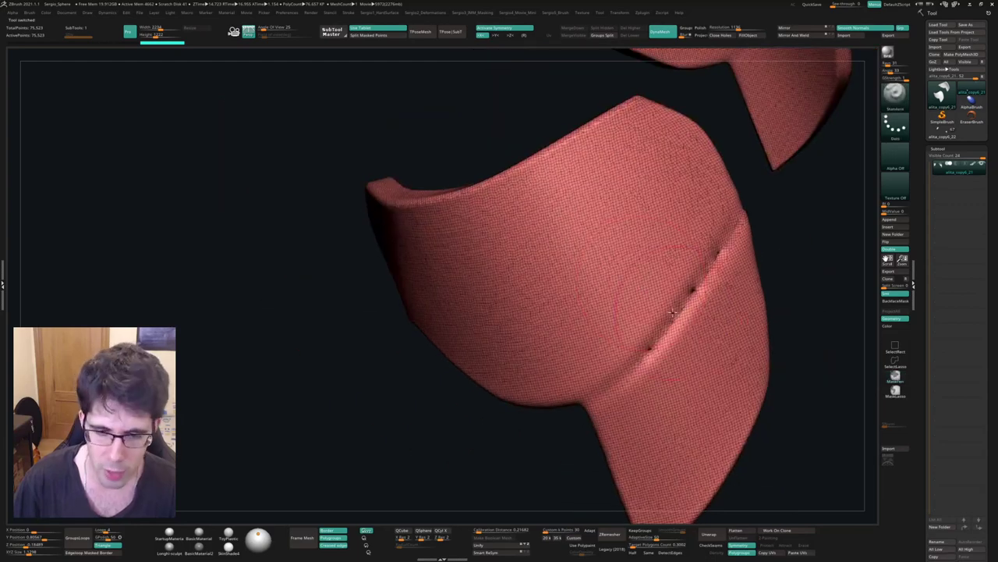
- Draw four crossing Topology-brush strokes on the armor and generate a quad plane as a new subtool
{"action": "key", "text": "shift+f"}
{"action": "key", "text": "b"}
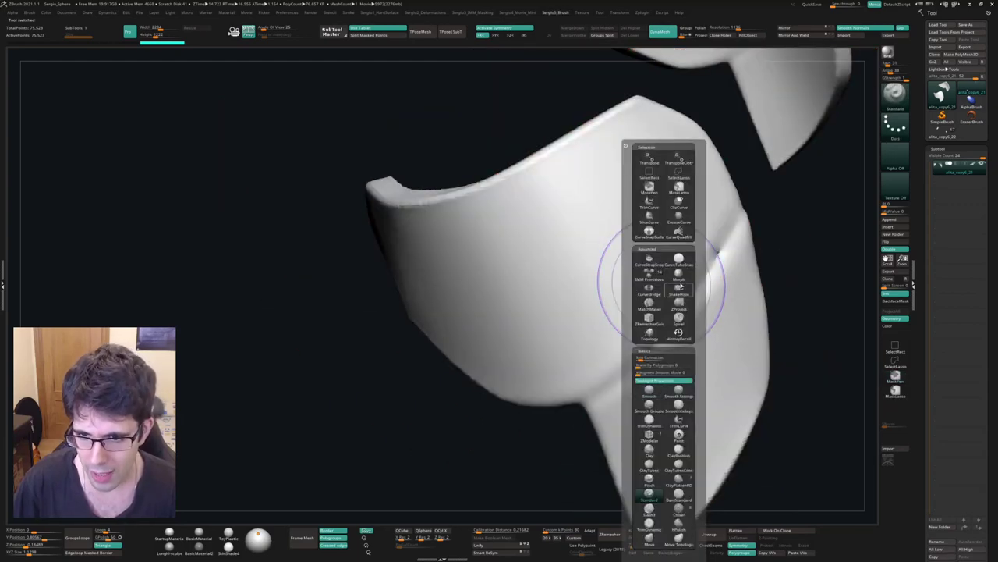
{"action": "left_click", "coordinate": [649, 333]}
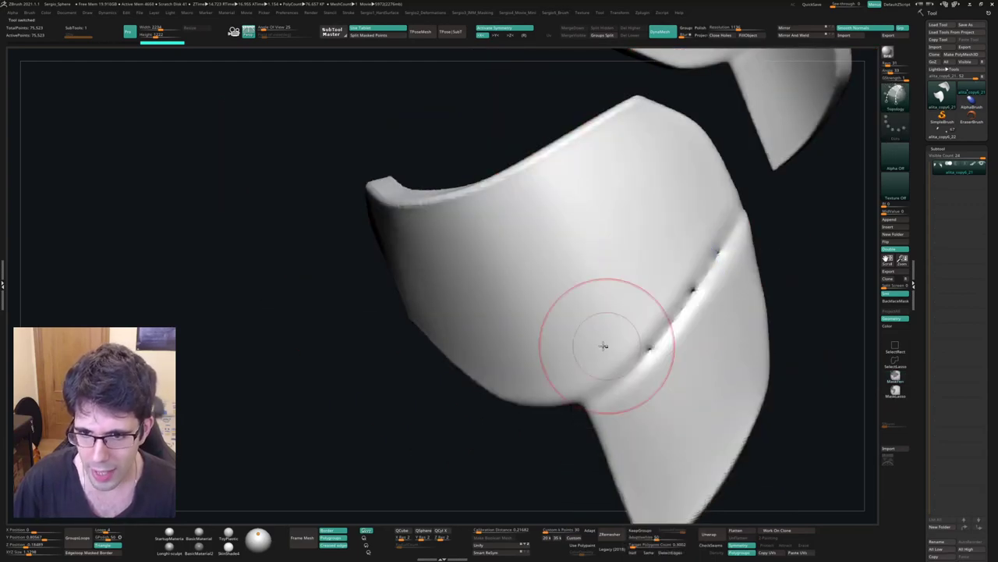
{"action": "left_click_drag", "start_coordinate": [555, 228], "coordinate": [587, 318]}
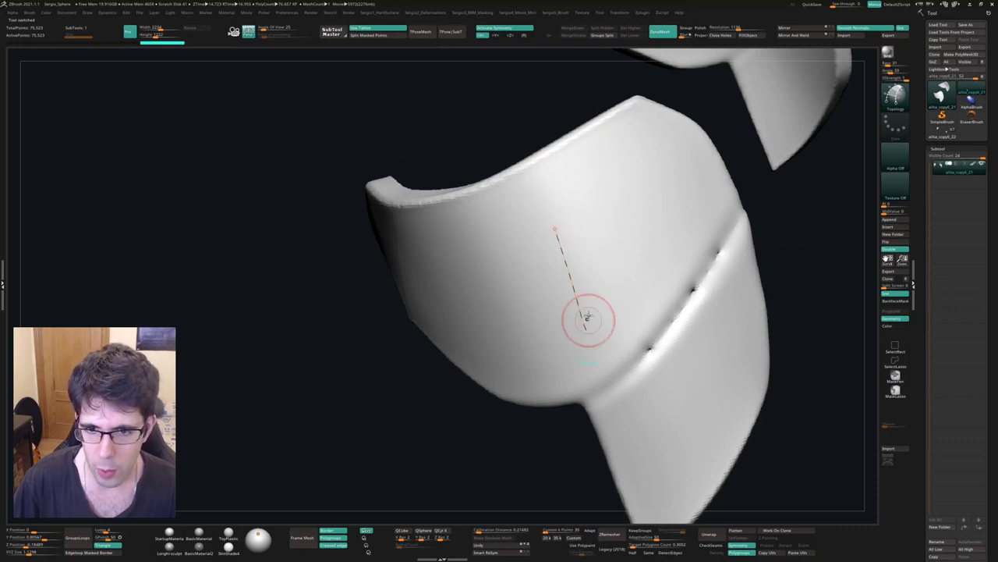
{"action": "left_click_drag", "start_coordinate": [616, 168], "coordinate": [598, 270]}
{"action": "left_click_drag", "start_coordinate": [655, 178], "coordinate": [524, 257]}
{"action": "left_click_drag", "start_coordinate": [686, 228], "coordinate": [528, 319]}
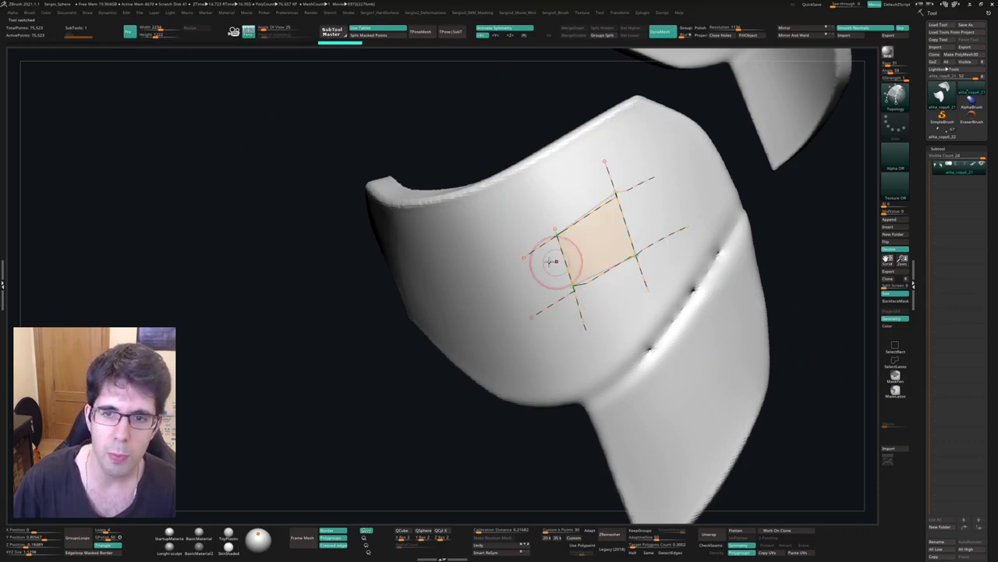
{"action": "left_click", "coordinate": [519, 288]}
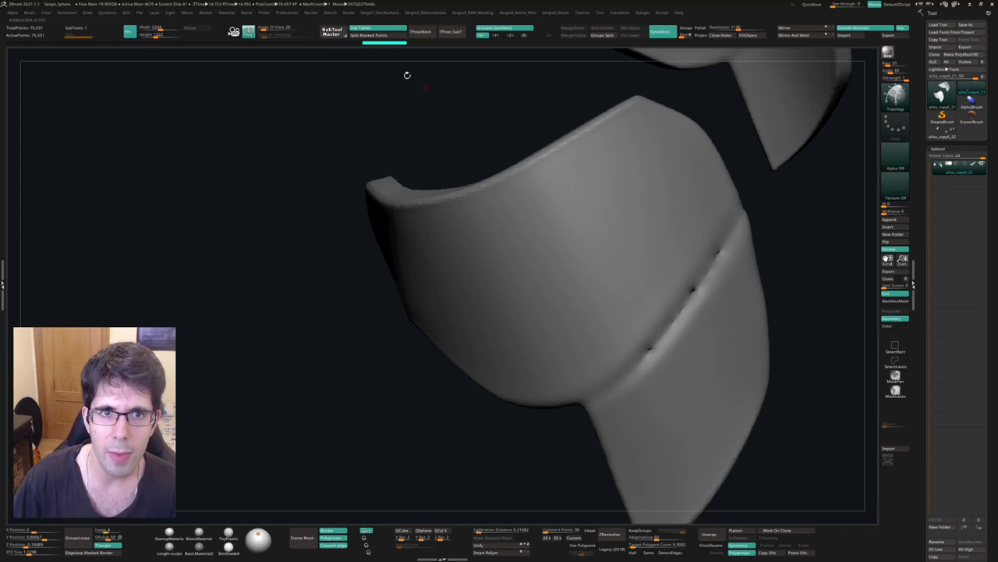
{"action": "left_click", "coordinate": [361, 37]}
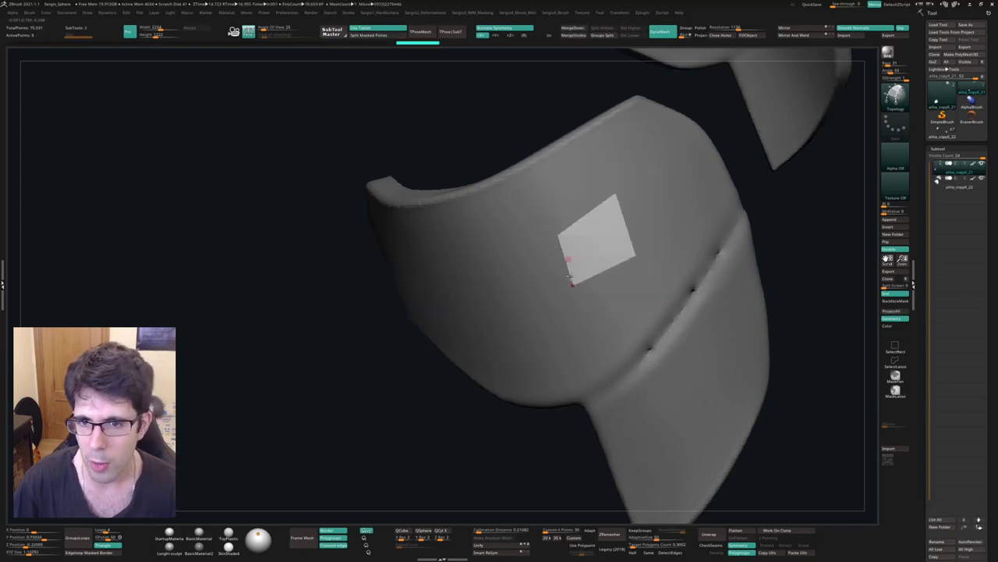
- Isolate the plane and set the ZModeler edge action to Extrude with Snap To Surface
{"action": "mouse_move", "coordinate": [596, 255]}
{"action": "right_mouse_down"}
{"action": "mouse_move", "coordinate": [594, 280]}
{"action": "mouse_move", "coordinate": [601, 234]}
{"action": "mouse_move", "coordinate": [598, 276]}
{"action": "mouse_move", "coordinate": [579, 272]}
{"action": "mouse_move", "coordinate": [603, 276]}
{"action": "mouse_move", "coordinate": [544, 254]}
{"action": "mouse_move", "coordinate": [562, 252]}
{"action": "mouse_move", "coordinate": [544, 289]}
{"action": "mouse_move", "coordinate": [547, 274]}
{"action": "right_mouse_up"}
{"action": "key", "text": "f"}
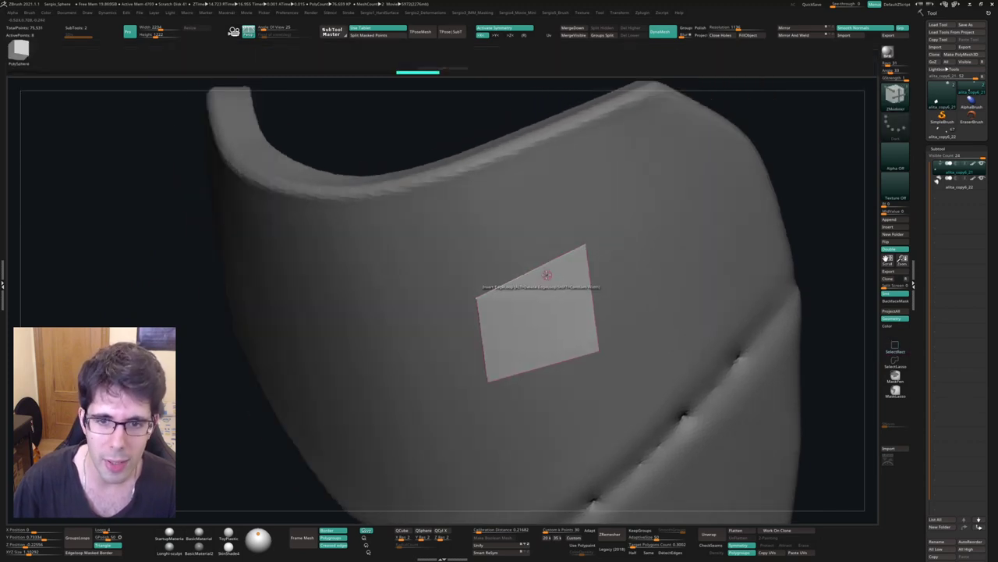
{"action": "key", "text": "space"}
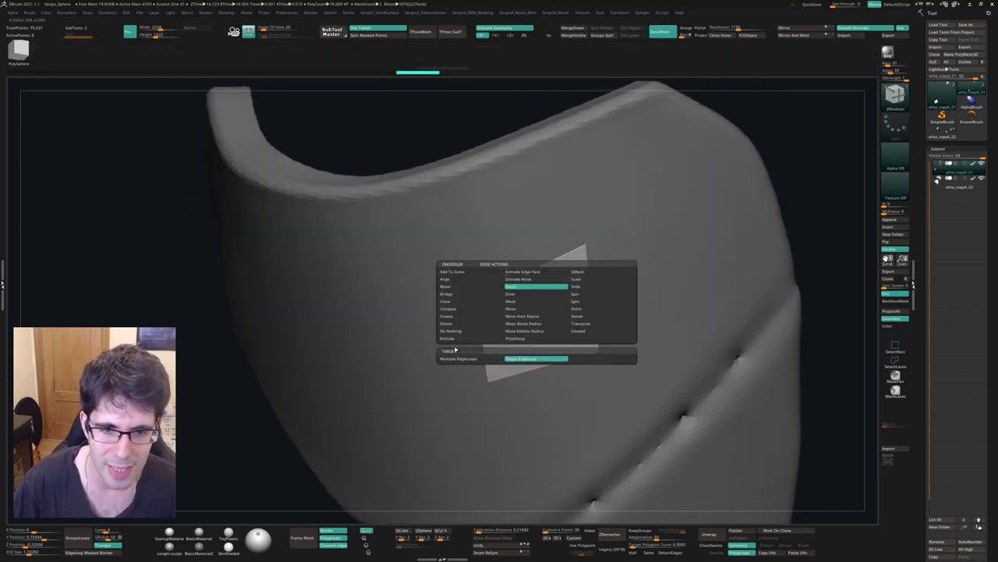
{"action": "left_click", "coordinate": [448, 339]}
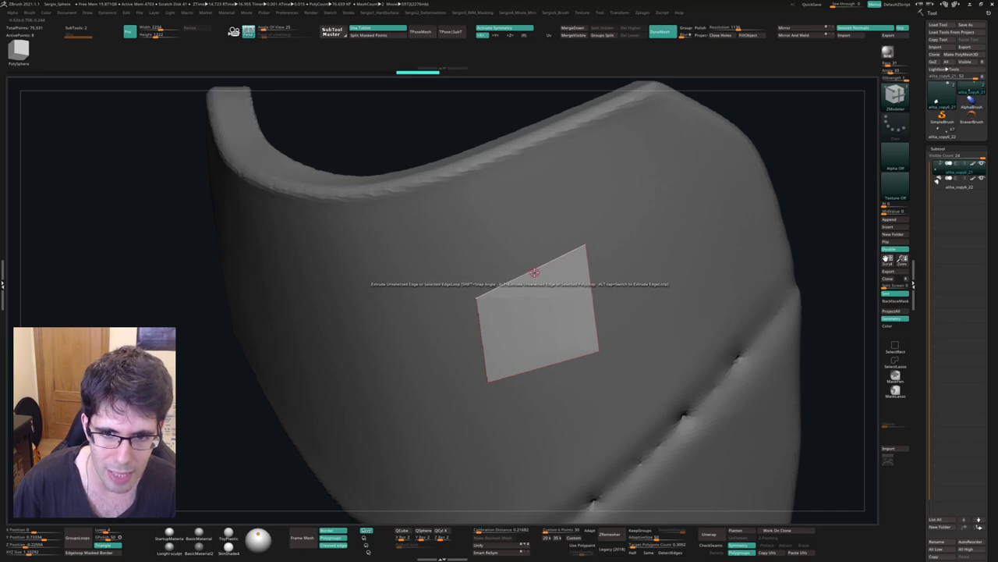
{"action": "key", "text": "space"}
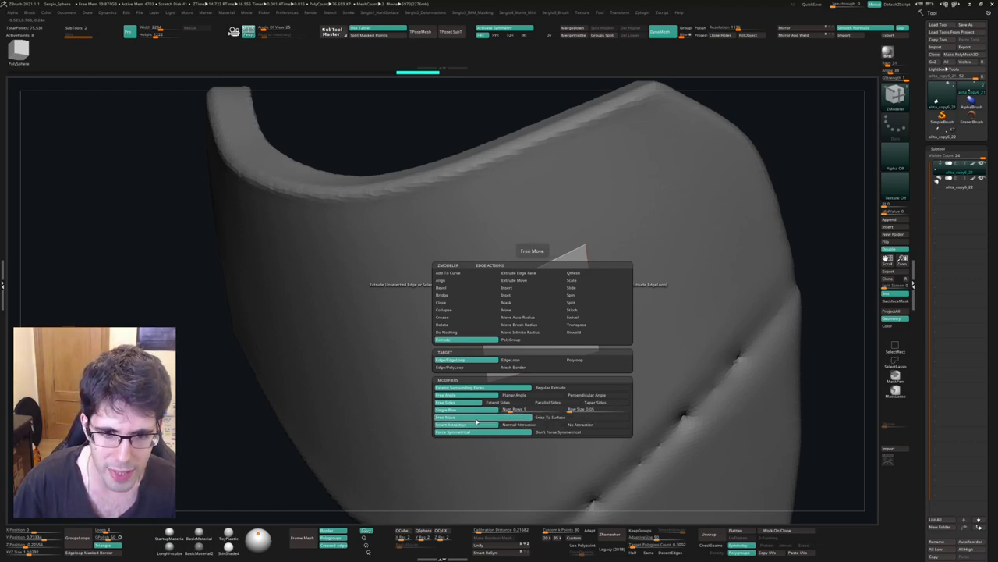
{"action": "left_click", "coordinate": [548, 417]}
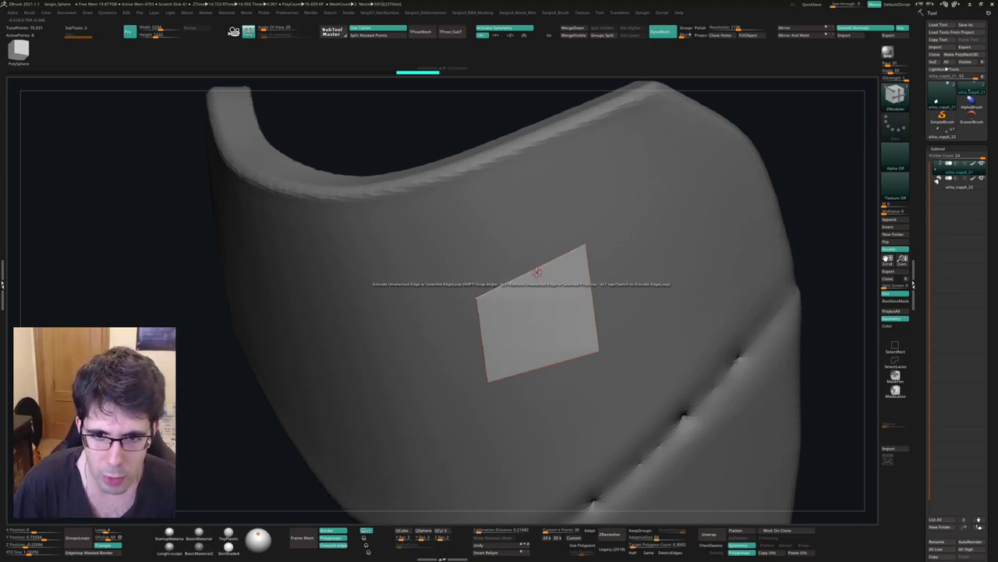
- Extrude the quad's top edge upward repeatedly until the strip reaches the panel's top edge
{"action": "left_click_drag", "start_coordinate": [538, 275], "coordinate": [513, 208]}
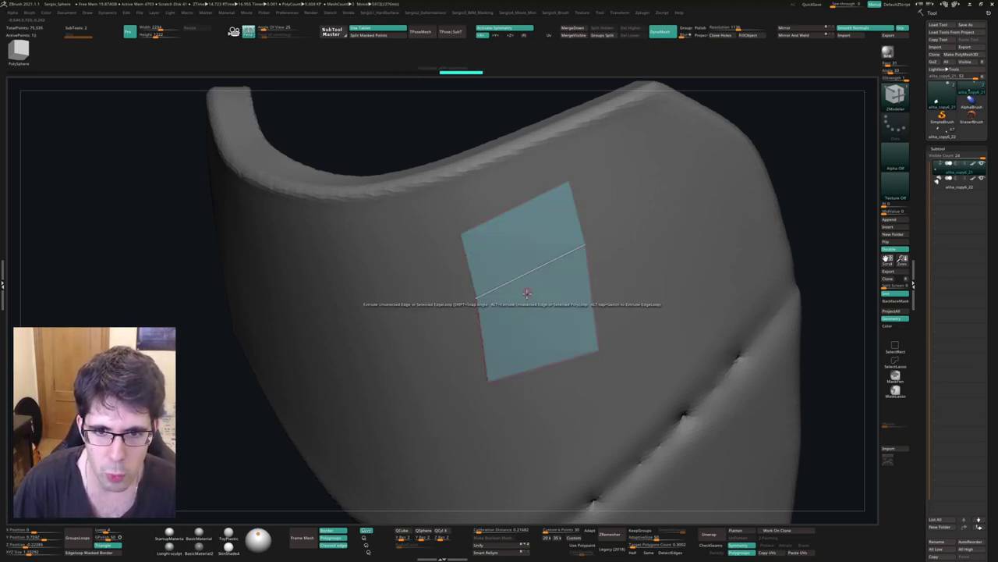
{"action": "right_click_drag", "start_coordinate": [508, 262], "coordinate": [511, 205]}
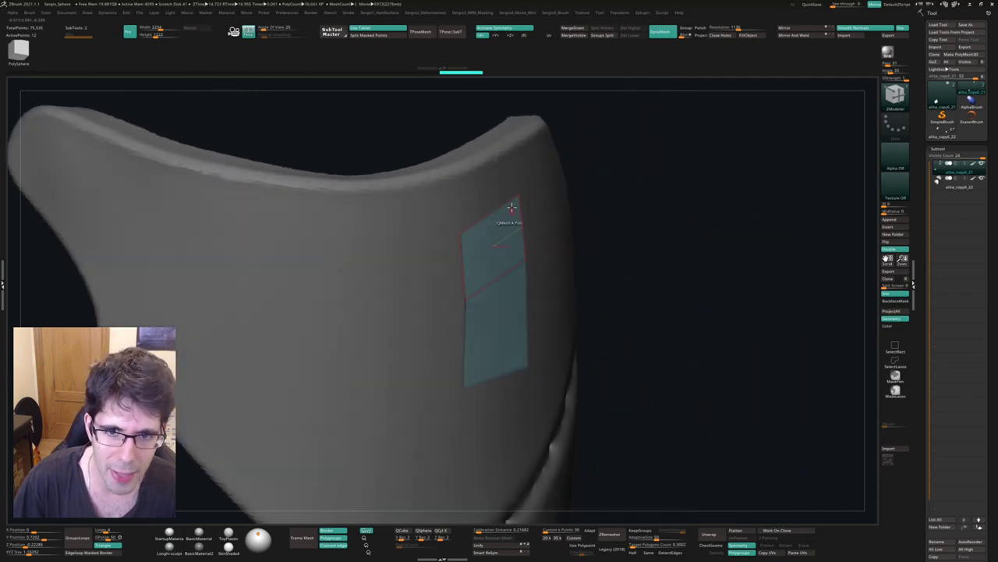
{"action": "left_click_drag", "start_coordinate": [510, 205], "coordinate": [485, 178]}
{"action": "right_click_drag", "start_coordinate": [485, 178], "coordinate": [460, 154]}
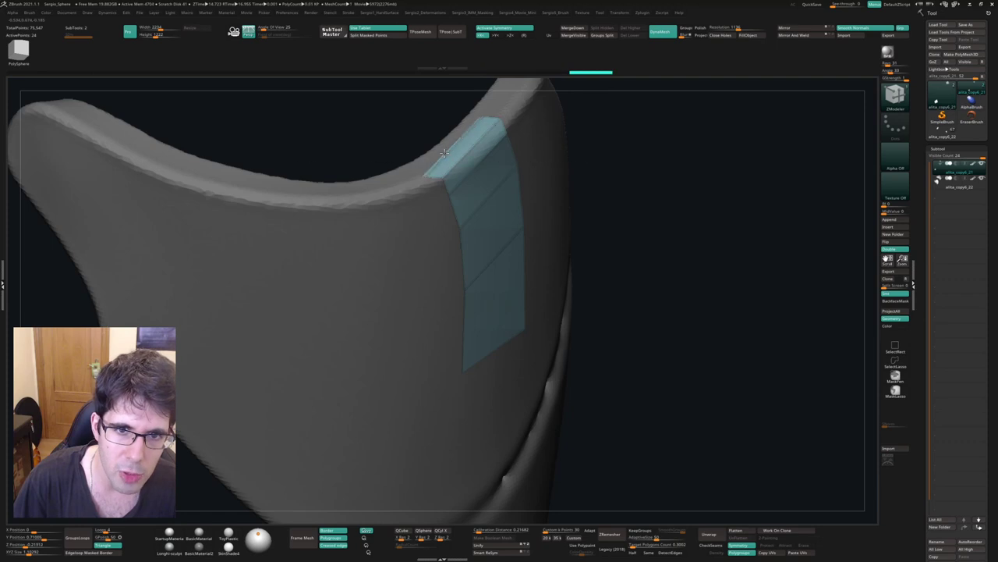
{"action": "mouse_move", "coordinate": [460, 155]}
{"action": "right_mouse_down"}
{"action": "mouse_move", "coordinate": [494, 214]}
{"action": "mouse_move", "coordinate": [474, 212]}
{"action": "right_mouse_up"}
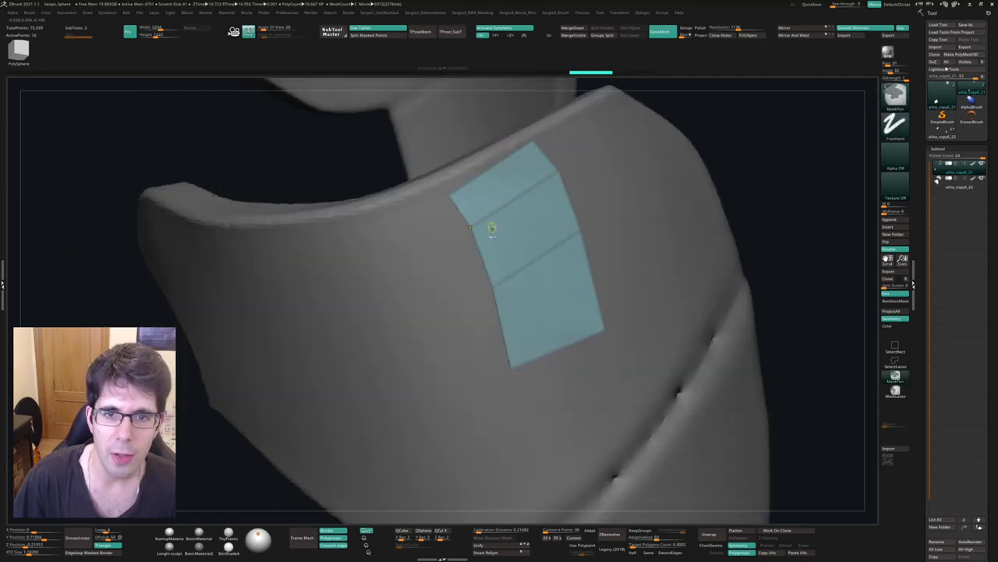
{"action": "left_click_drag", "start_coordinate": [474, 211], "coordinate": [535, 304]}
- Set the ZModeler point action to Move with Snap To Surface and drag a quad corner upward
{"action": "right_click_drag", "start_coordinate": [536, 304], "coordinate": [551, 239]}
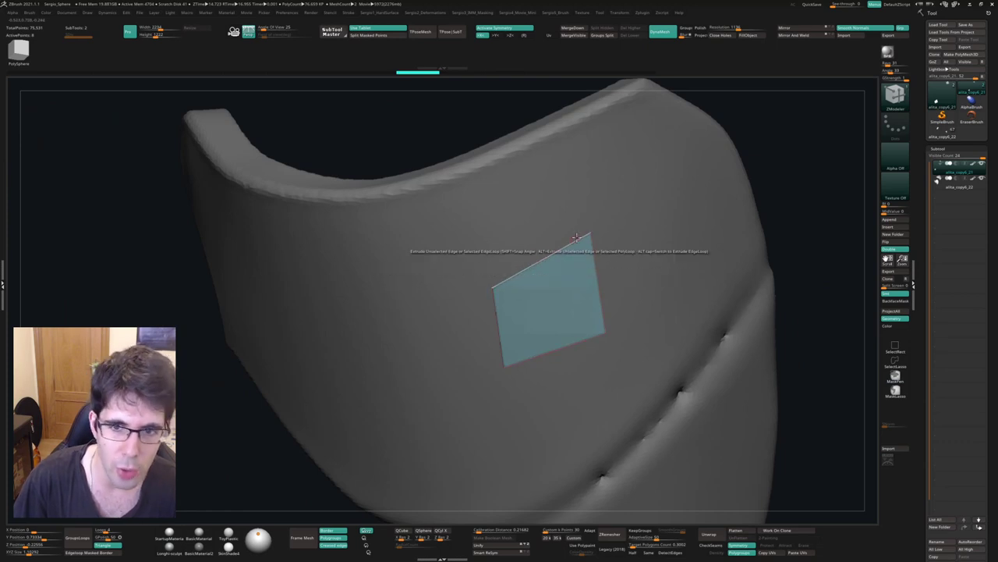
{"action": "key", "text": "space"}
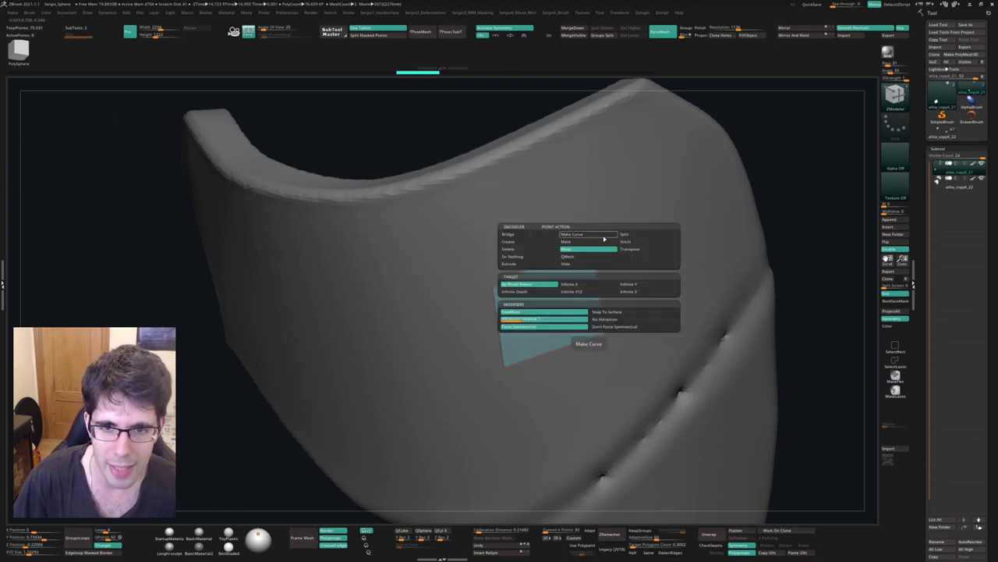
{"action": "left_click", "coordinate": [603, 314]}
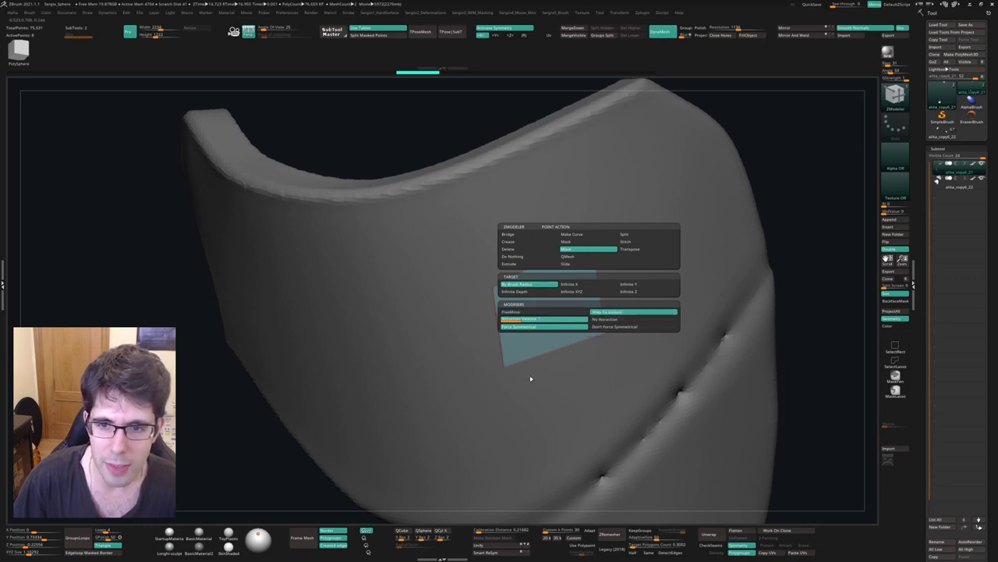
{"action": "right_click_drag", "start_coordinate": [591, 279], "coordinate": [582, 270]}
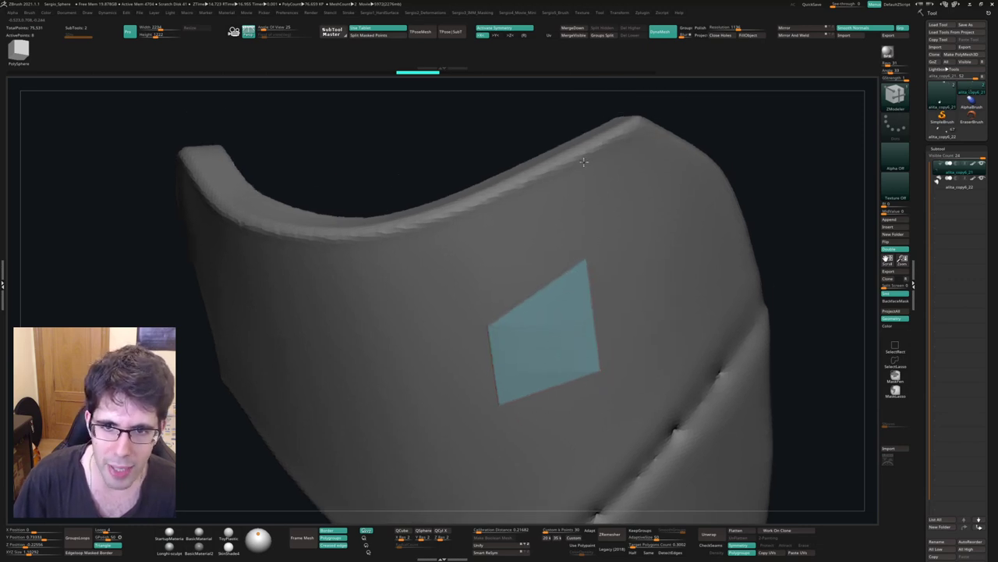
{"action": "mouse_move", "coordinate": [575, 266]}
{"action": "left_mouse_down"}
{"action": "mouse_move", "coordinate": [515, 166]}
{"action": "mouse_move", "coordinate": [585, 293]}
{"action": "left_mouse_up"}
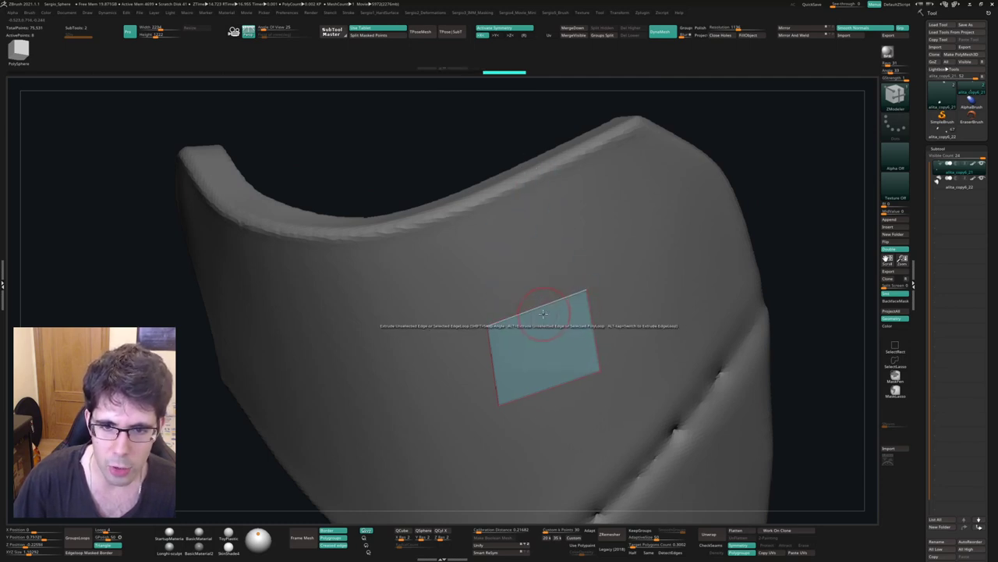
- Move the quad's four corners to square it against the panel's top edge
{"action": "left_click_drag", "start_coordinate": [488, 326], "coordinate": [445, 213]}
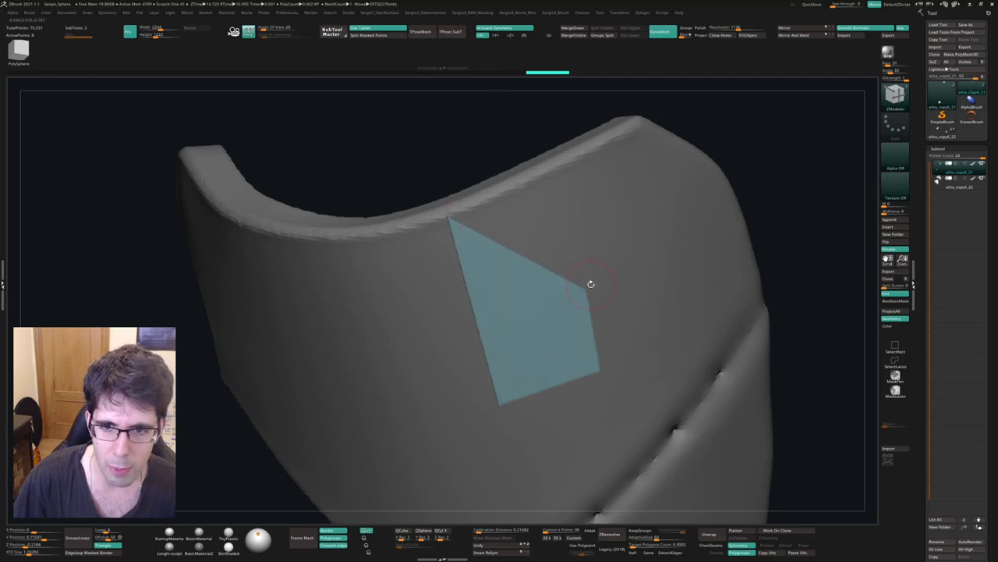
{"action": "left_click_drag", "start_coordinate": [586, 283], "coordinate": [543, 168]}
{"action": "right_click_drag", "start_coordinate": [601, 243], "coordinate": [496, 381]}
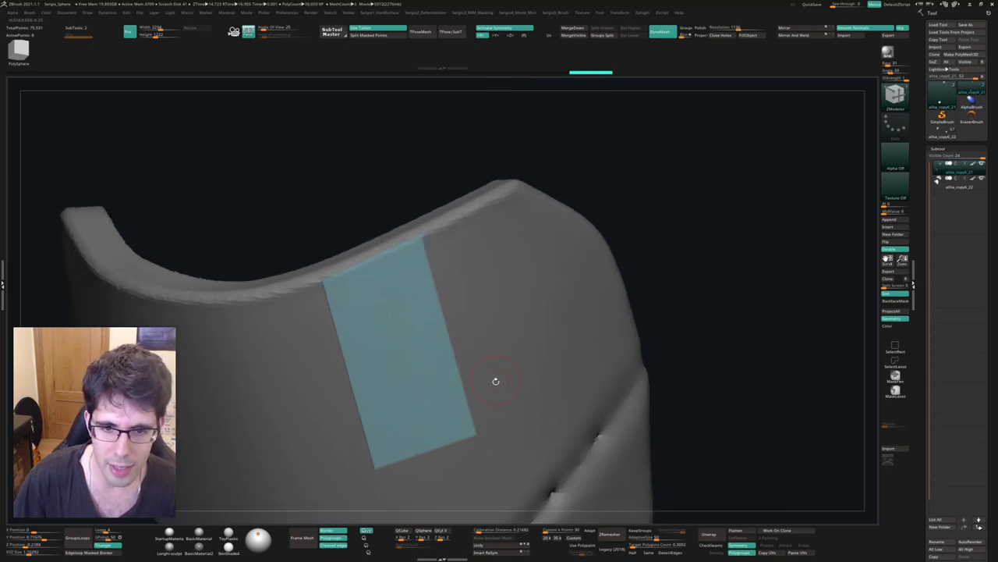
{"action": "left_click_drag", "start_coordinate": [479, 429], "coordinate": [458, 346]}
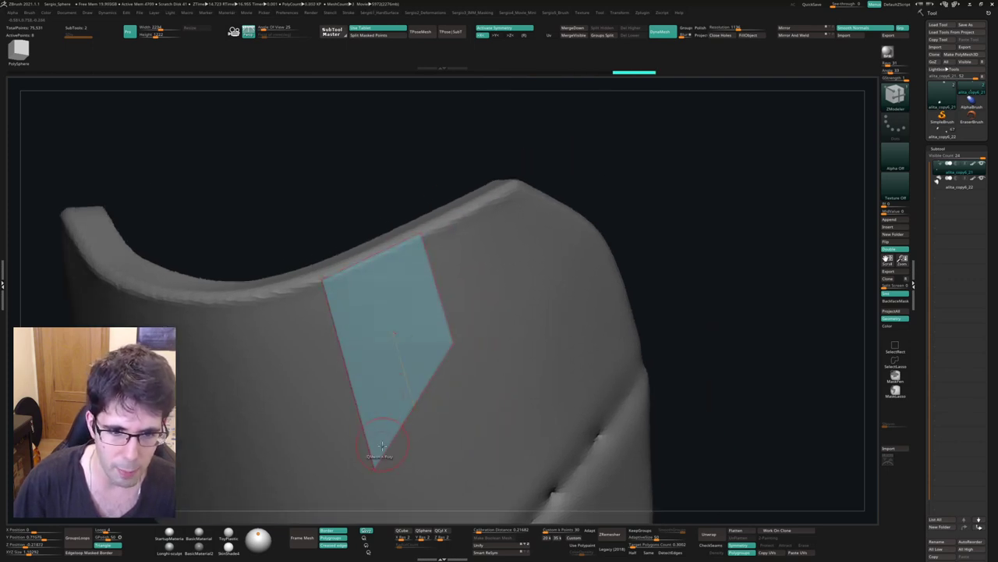
{"action": "left_click_drag", "start_coordinate": [376, 467], "coordinate": [369, 371]}
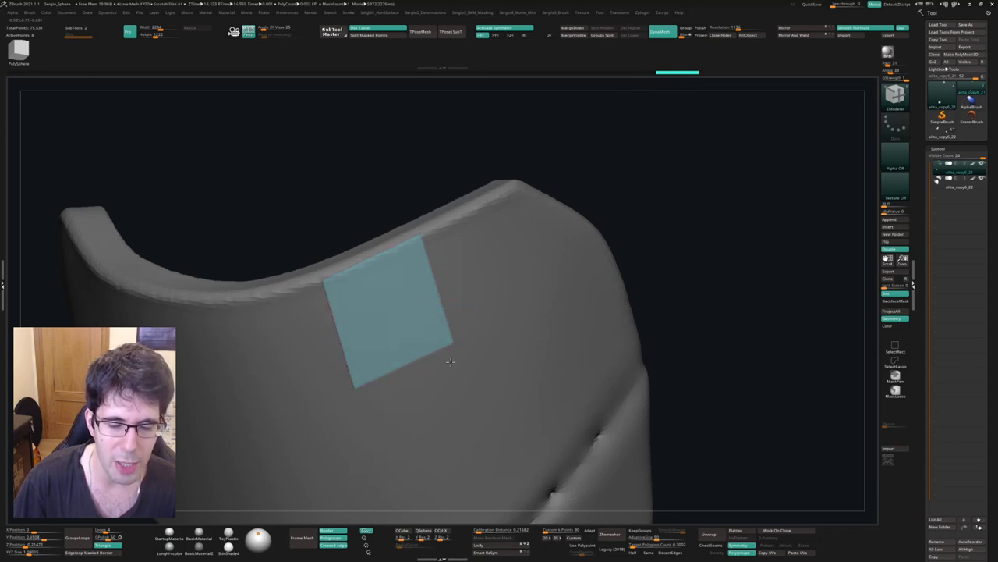
- Extrude a second and third quad rightward along the upper border, narrowing each
{"action": "right_click_drag", "start_coordinate": [353, 382], "coordinate": [459, 338]}
{"action": "left_click_drag", "start_coordinate": [459, 338], "coordinate": [523, 301]}
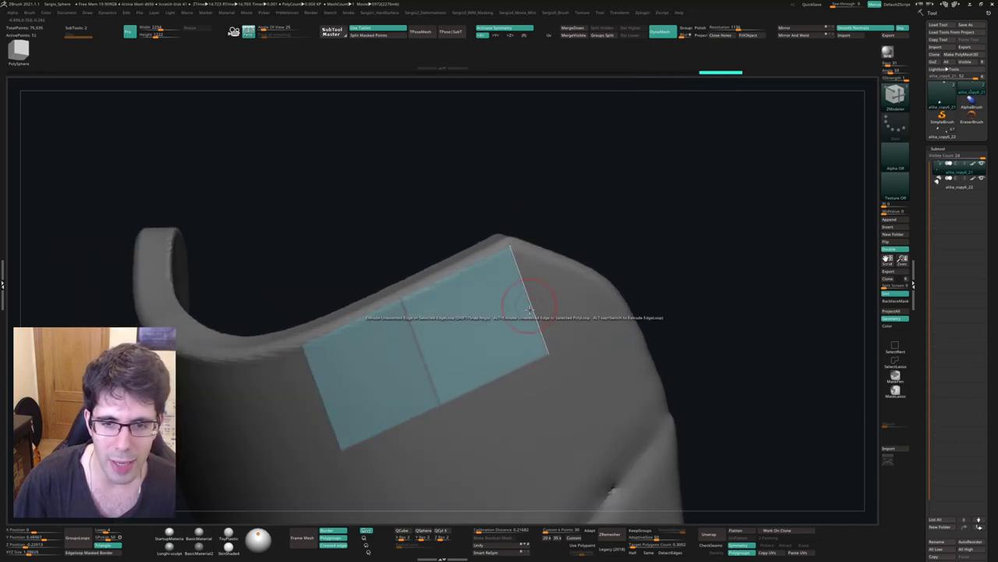
{"action": "left_click_drag", "start_coordinate": [541, 360], "coordinate": [497, 363]}
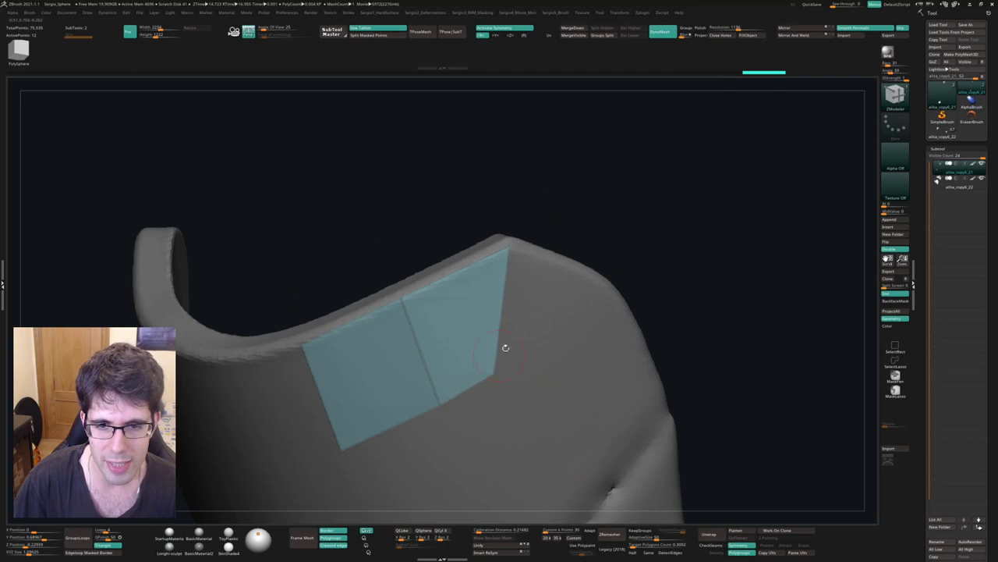
{"action": "left_click_drag", "start_coordinate": [508, 311], "coordinate": [590, 336]}
{"action": "right_click_drag", "start_coordinate": [590, 336], "coordinate": [534, 350]}
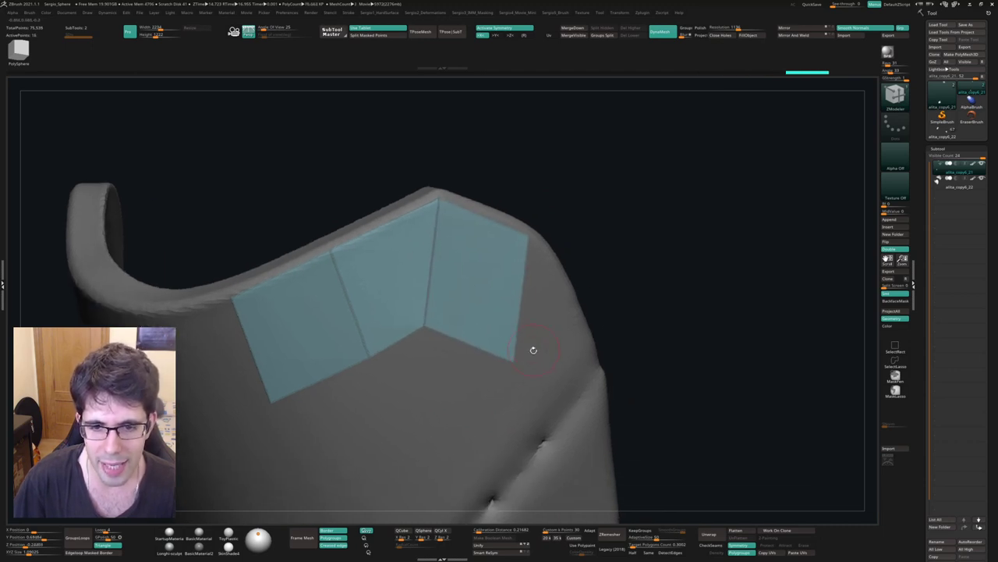
{"action": "left_click_drag", "start_coordinate": [513, 363], "coordinate": [469, 343]}
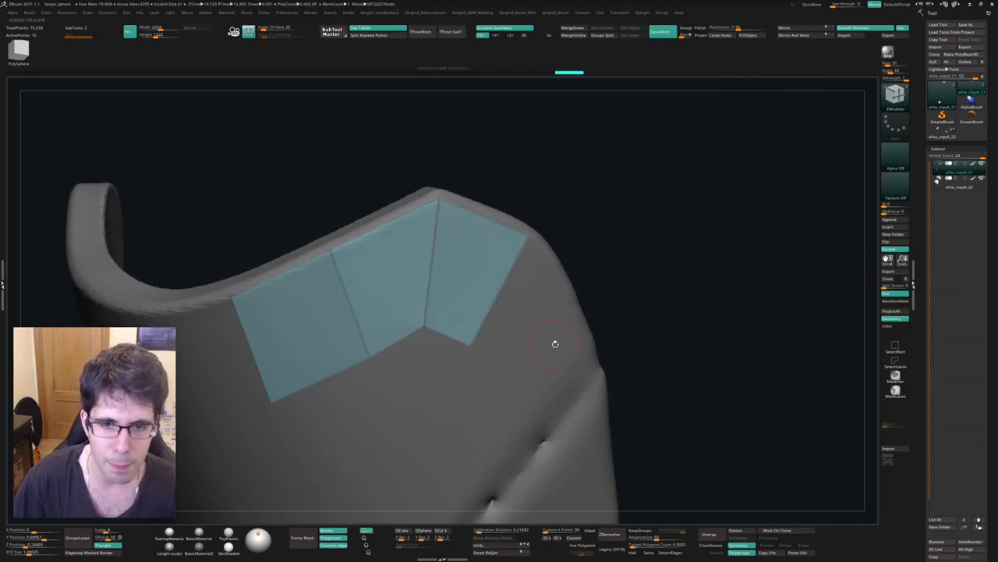
- Extrude further quads down the panel's right side from the band's end
{"action": "left_click_drag", "start_coordinate": [514, 297], "coordinate": [526, 446]}
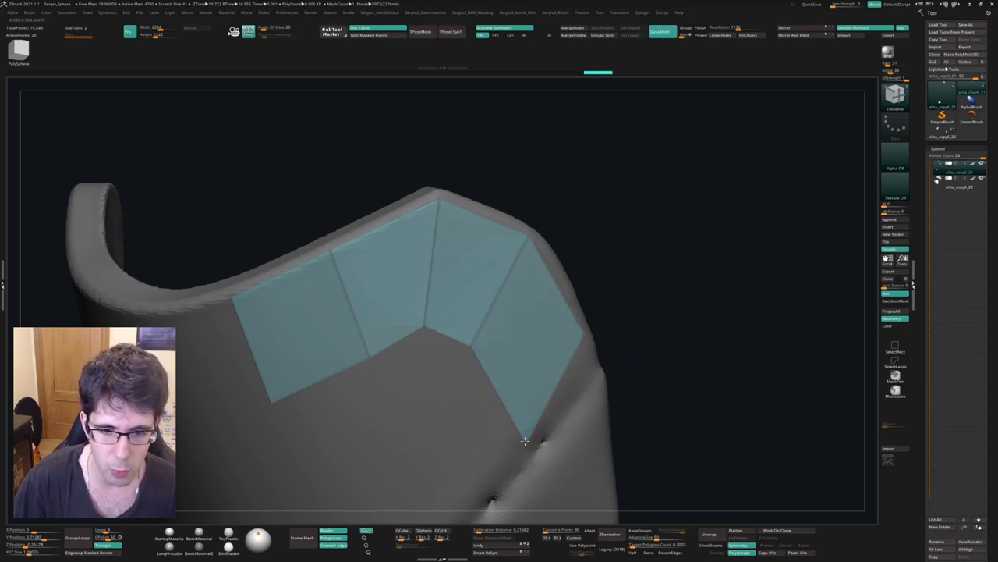
{"action": "left_click_drag", "start_coordinate": [509, 421], "coordinate": [487, 385]}
{"action": "right_click_drag", "start_coordinate": [487, 385], "coordinate": [490, 342], "text": "alt"}
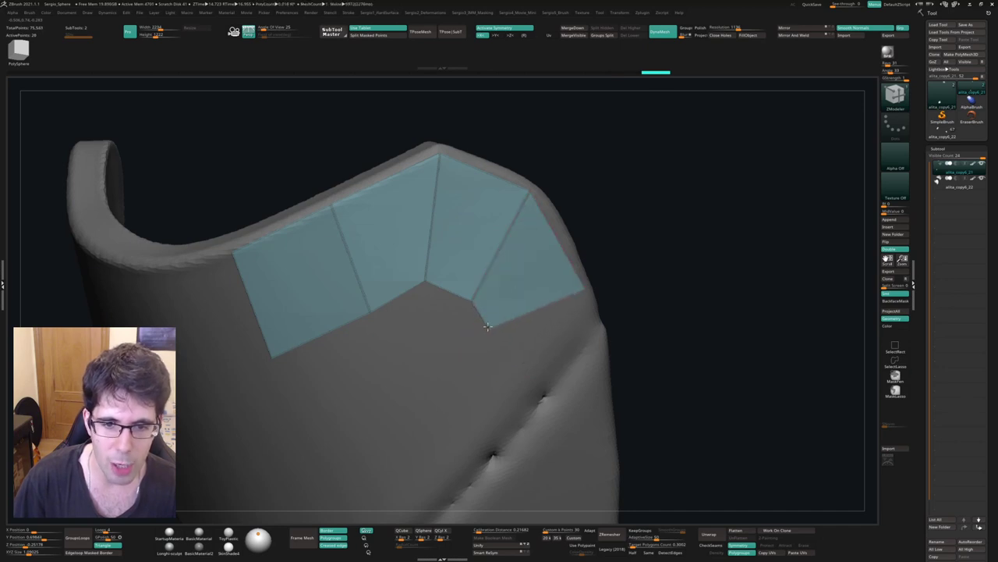
{"action": "mouse_move", "coordinate": [519, 304]}
{"action": "left_mouse_down"}
{"action": "mouse_move", "coordinate": [525, 341]}
{"action": "mouse_move", "coordinate": [515, 336]}
{"action": "mouse_move", "coordinate": [435, 434]}
{"action": "mouse_move", "coordinate": [443, 384]}
{"action": "left_mouse_up"}
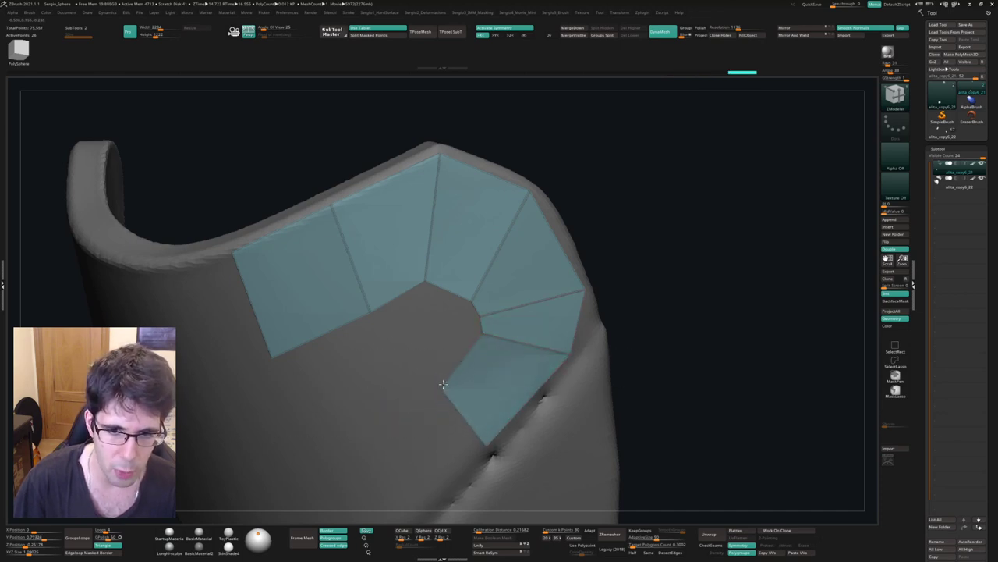
{"action": "mouse_move", "coordinate": [434, 380]}
{"action": "right_mouse_down"}
{"action": "mouse_move", "coordinate": [497, 338]}
{"action": "mouse_move", "coordinate": [504, 368]}
{"action": "right_mouse_up"}
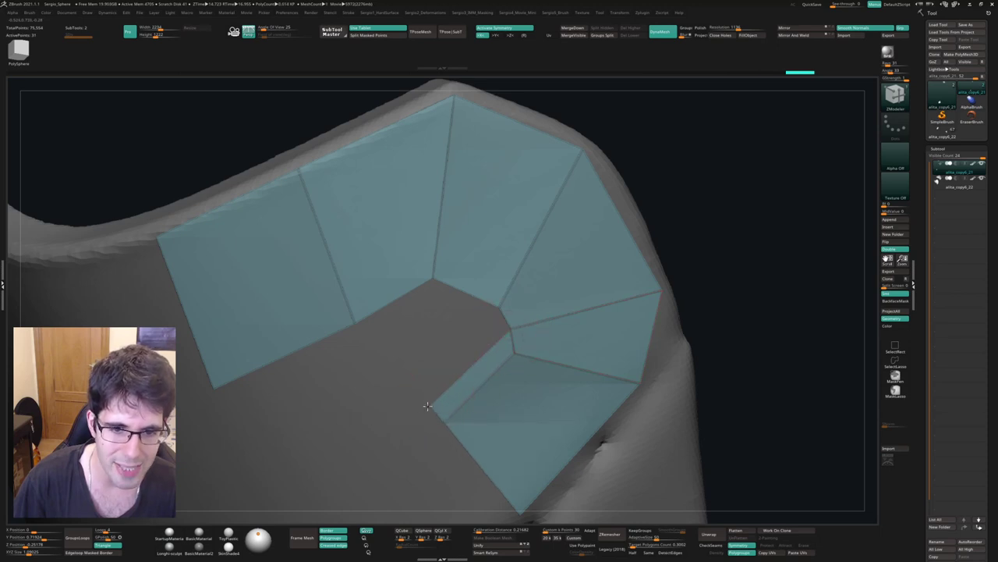
- Nudge the inner corner vertex left and extrude a strip from the ring's inner edge
{"action": "key", "text": "space"}
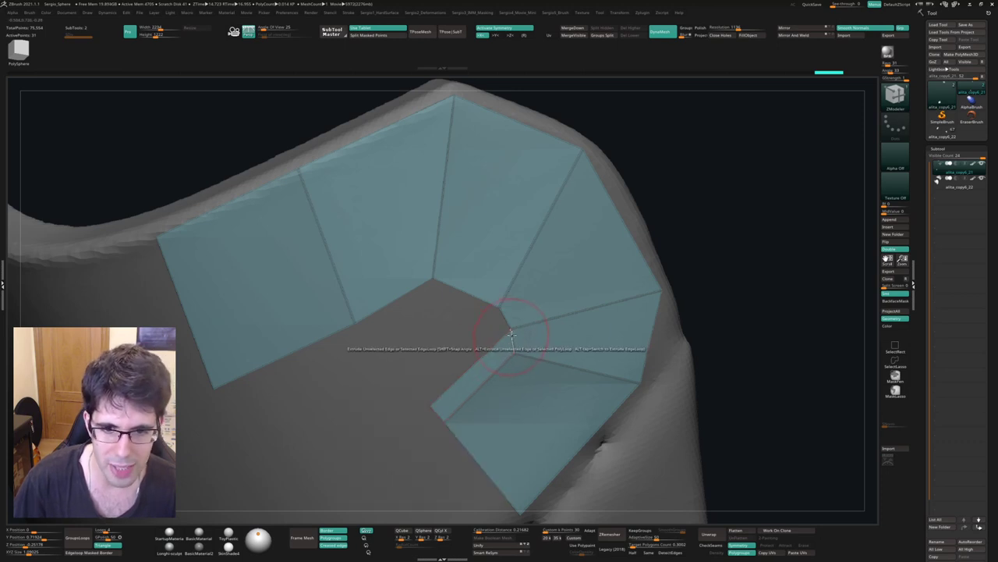
{"action": "left_click_drag", "start_coordinate": [457, 389], "coordinate": [437, 374]}
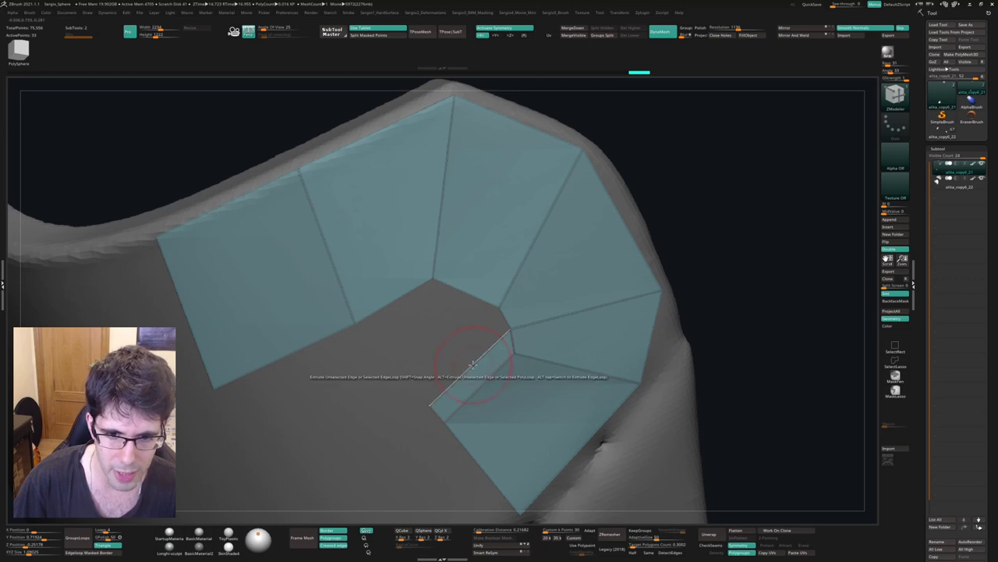
{"action": "key", "text": "space"}
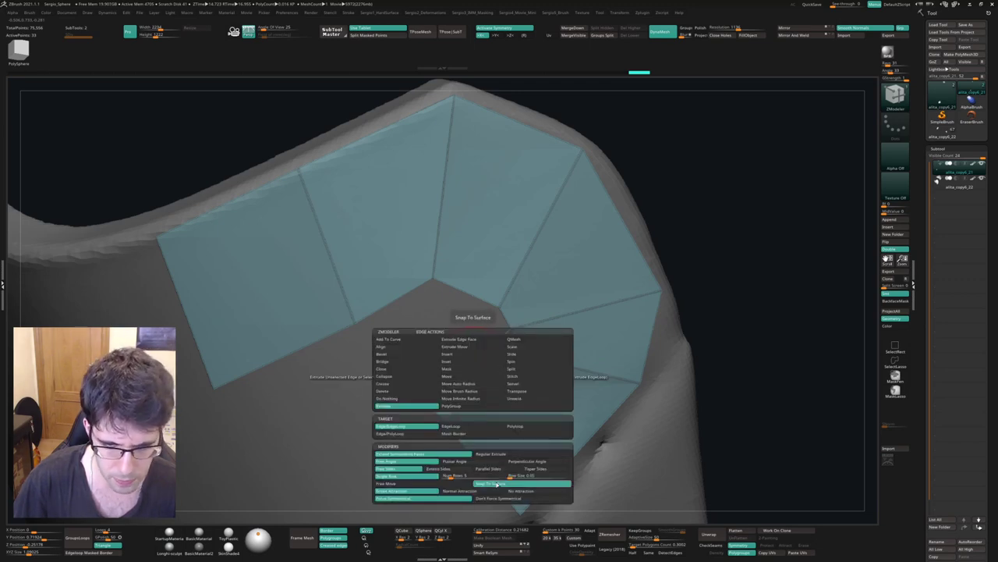
{"action": "left_click_drag", "start_coordinate": [503, 320], "coordinate": [429, 357]}
{"action": "mouse_move", "coordinate": [471, 378]}
{"action": "right_mouse_down"}
{"action": "mouse_move", "coordinate": [463, 320]}
{"action": "mouse_move", "coordinate": [437, 355]}
{"action": "right_mouse_up"}
- Extrude a small flap into the gray gap, undo it, and re-extrude a better-shaped flap
{"action": "left_click_drag", "start_coordinate": [428, 362], "coordinate": [396, 367]}
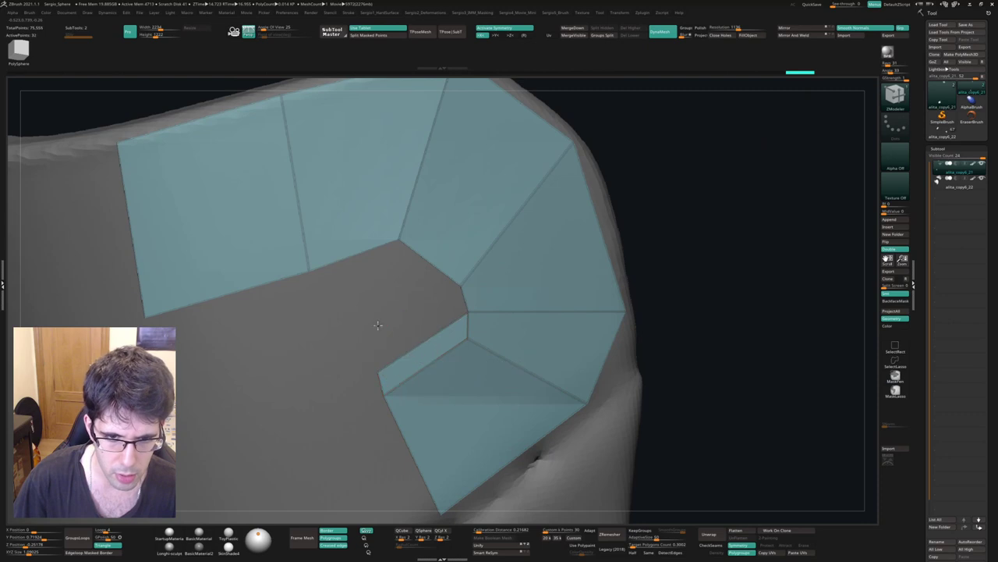
{"action": "mouse_move", "coordinate": [414, 362]}
{"action": "right_mouse_down"}
{"action": "mouse_move", "coordinate": [436, 351]}
{"action": "mouse_move", "coordinate": [415, 361]}
{"action": "right_mouse_up"}
{"action": "key", "text": "ctrl+z"}
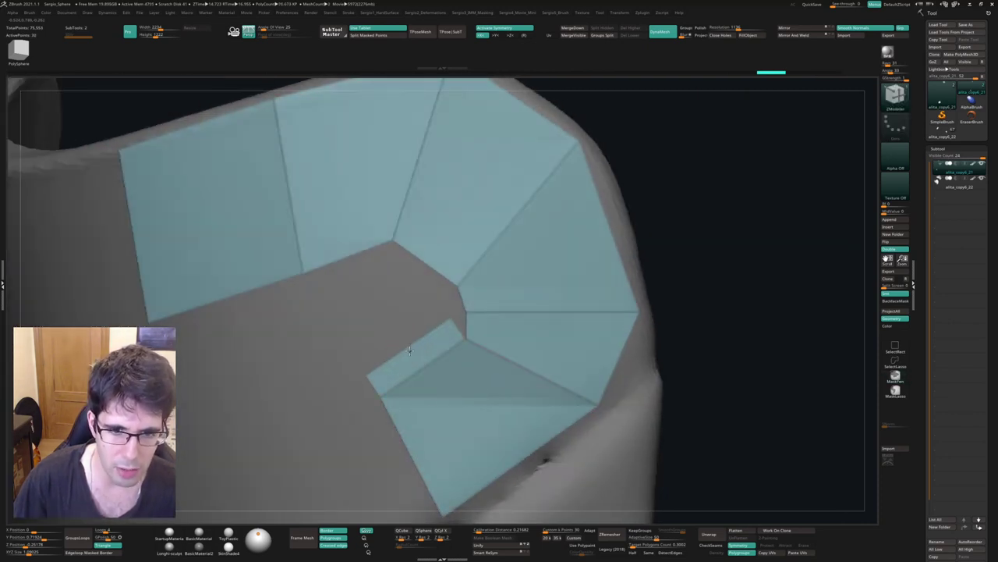
{"action": "left_click_drag", "start_coordinate": [410, 351], "coordinate": [388, 325]}
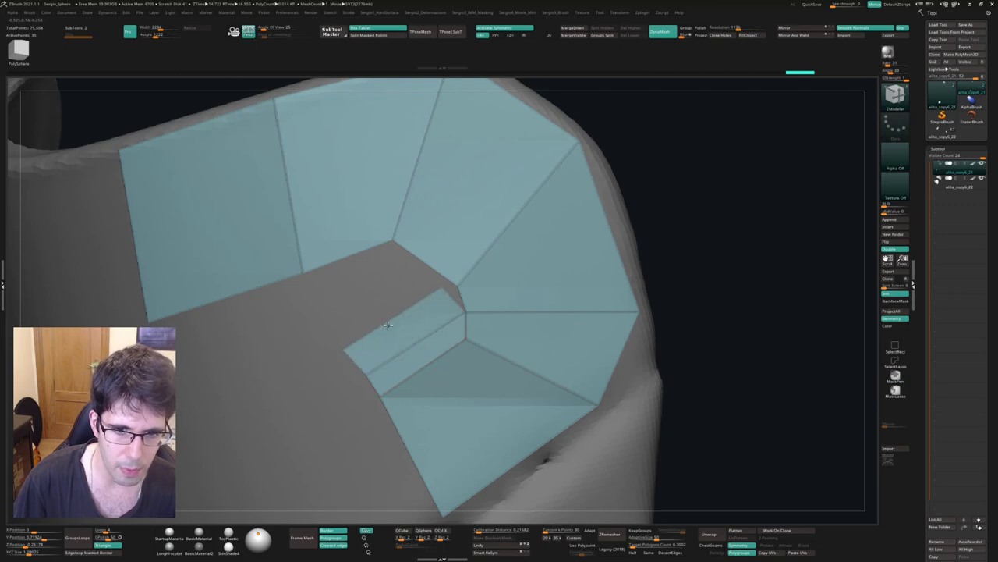
{"action": "left_click_drag", "start_coordinate": [387, 324], "coordinate": [384, 318]}
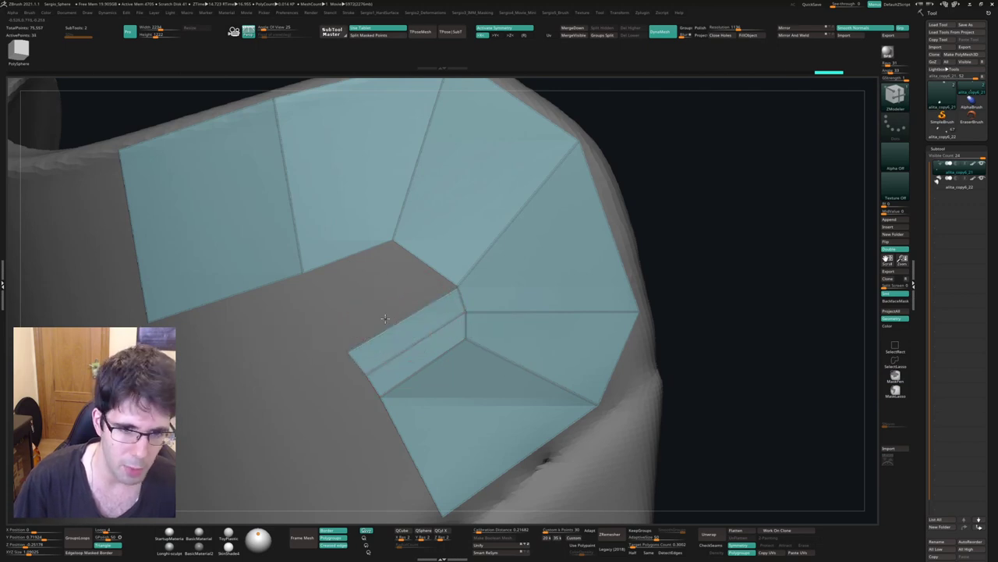
- Use Extrude Edge Face to grow the small polygon into stepped faces toward the upper panels
{"action": "key", "text": "space"}
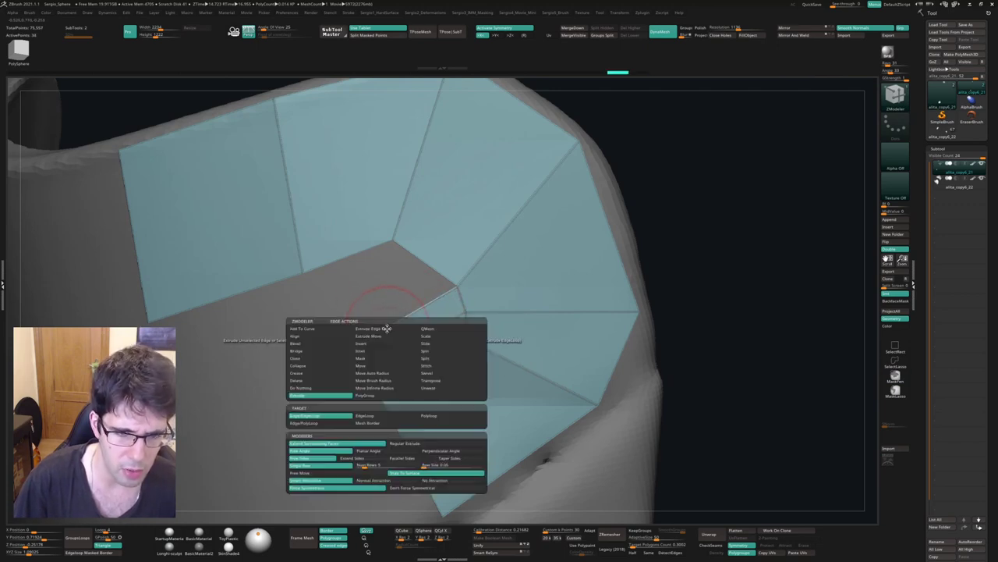
{"action": "left_click", "coordinate": [379, 328]}
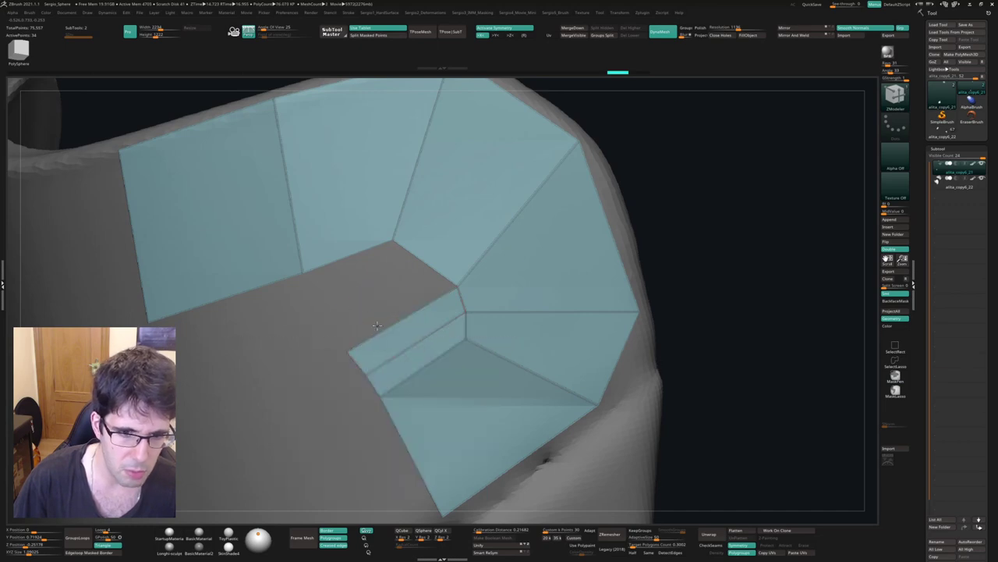
{"action": "right_click_drag", "start_coordinate": [386, 331], "coordinate": [388, 334]}
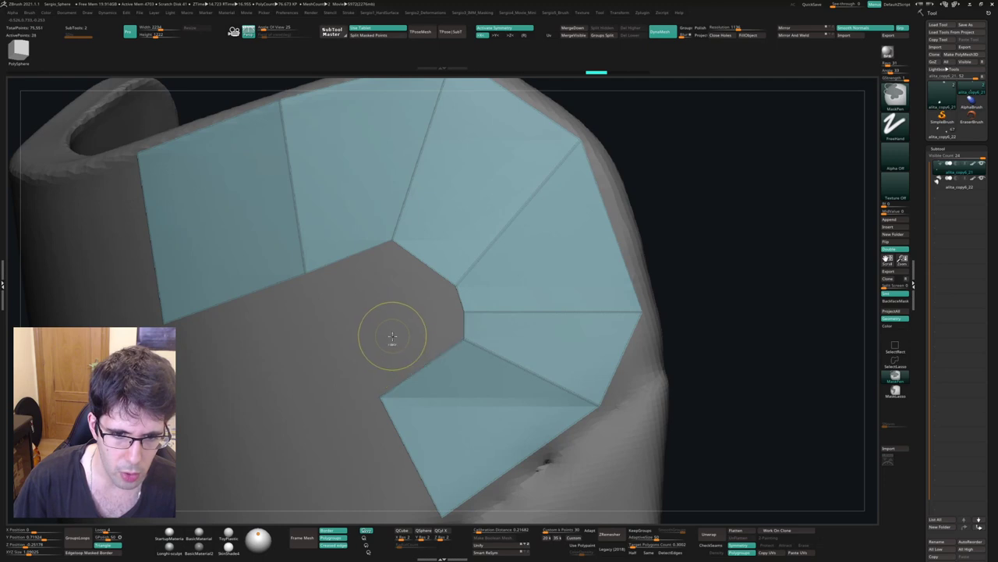
{"action": "left_click_drag", "start_coordinate": [391, 335], "coordinate": [385, 363]}
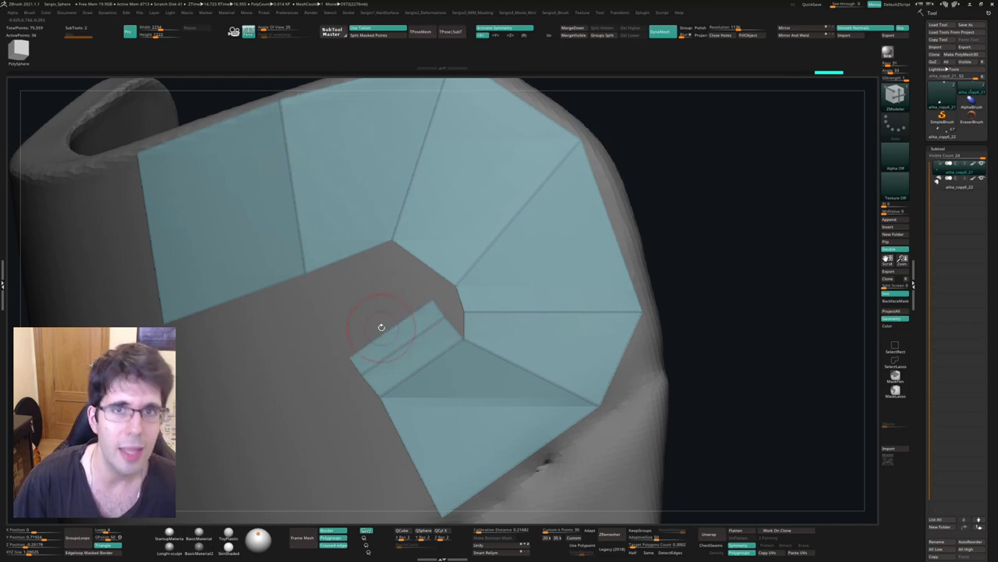
{"action": "left_click_drag", "start_coordinate": [384, 337], "coordinate": [353, 298]}
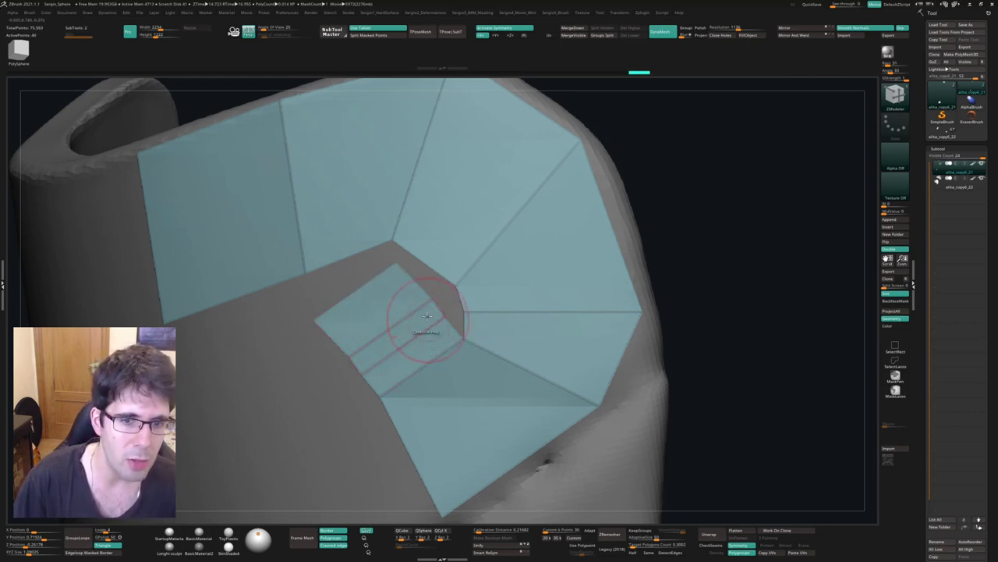
{"action": "left_click", "coordinate": [441, 295]}
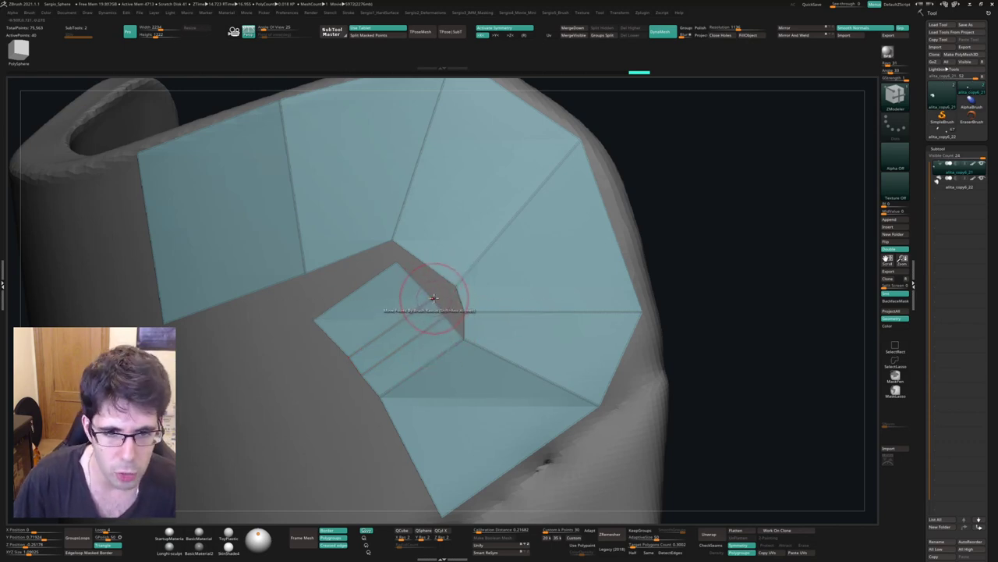
{"action": "key", "text": "space"}
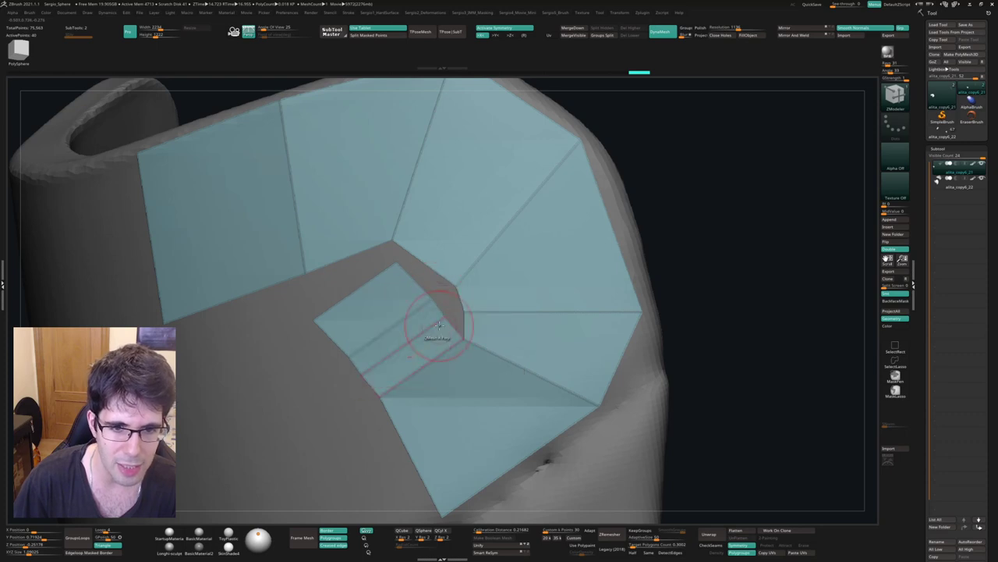
- Set ZModeler to point Move with Snap To Surface and pull the inner vertex and lower tip up
{"action": "key", "text": "space"}
{"action": "left_click", "coordinate": [355, 378]}
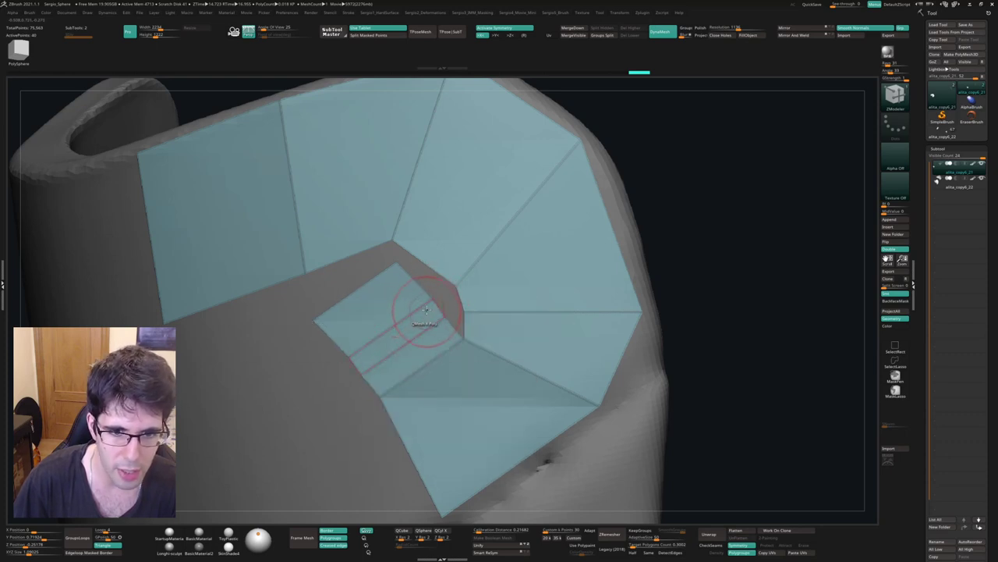
{"action": "key", "text": "space"}
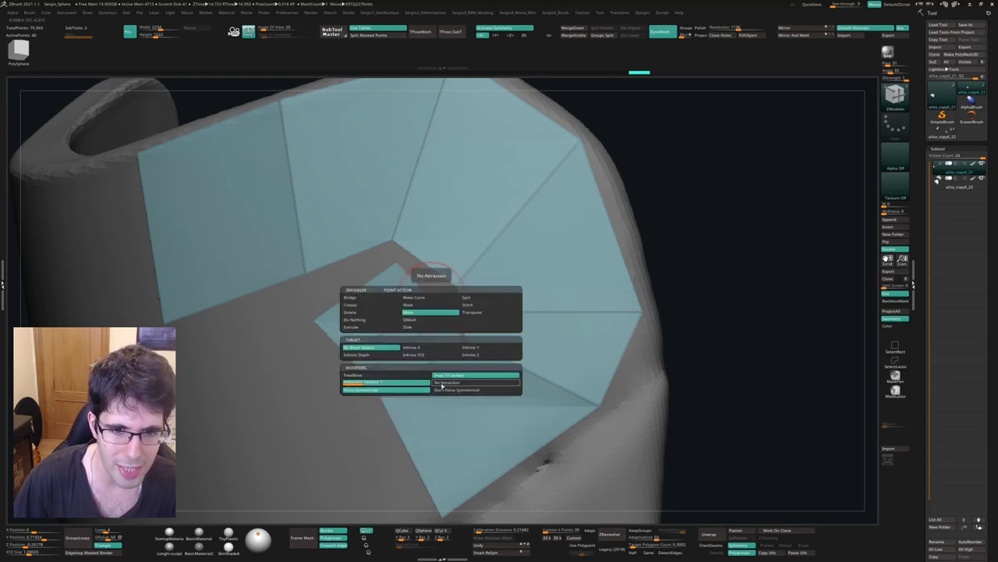
{"action": "left_click", "coordinate": [462, 336]}
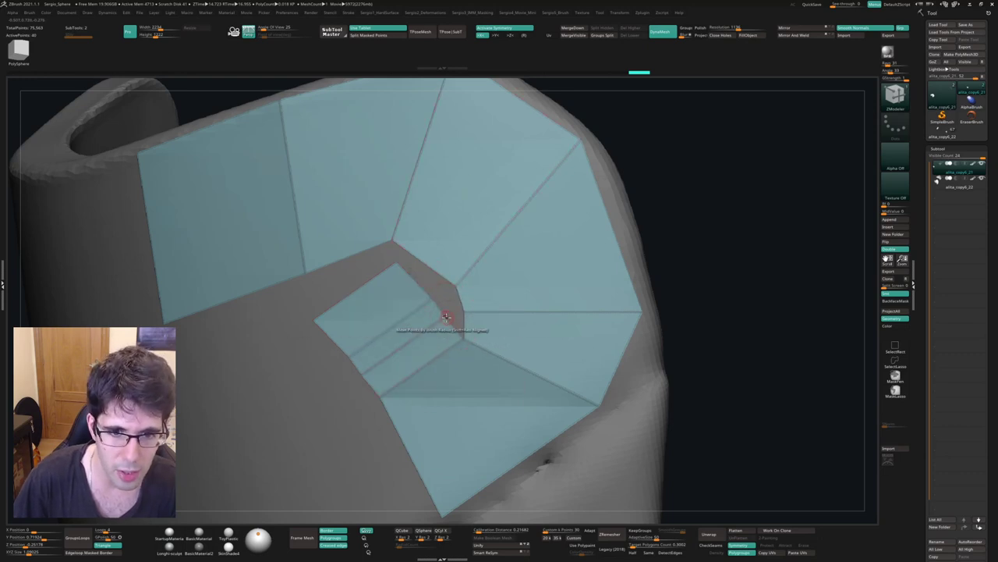
{"action": "left_click_drag", "start_coordinate": [472, 309], "coordinate": [452, 287]}
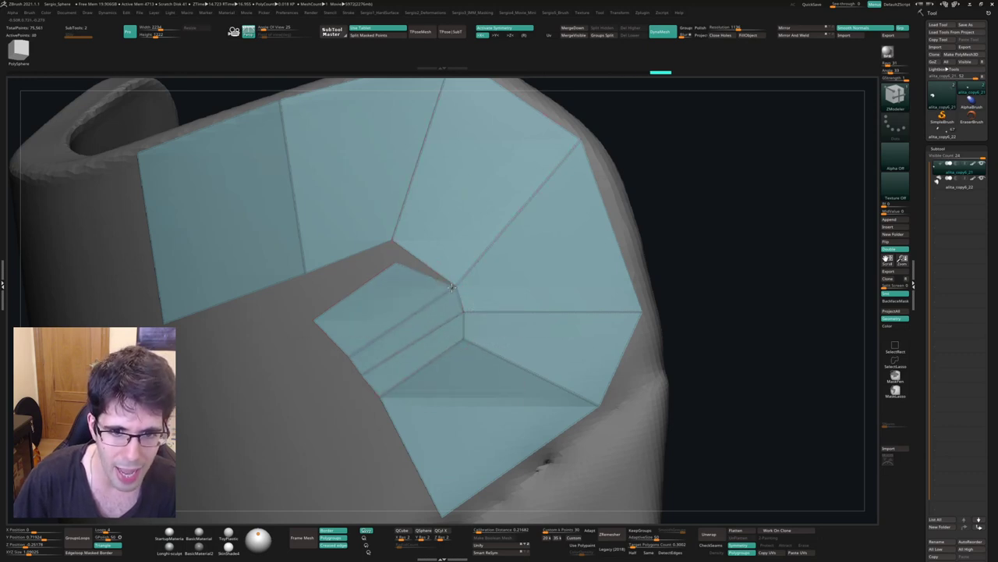
{"action": "left_click_drag", "start_coordinate": [396, 259], "coordinate": [393, 236]}
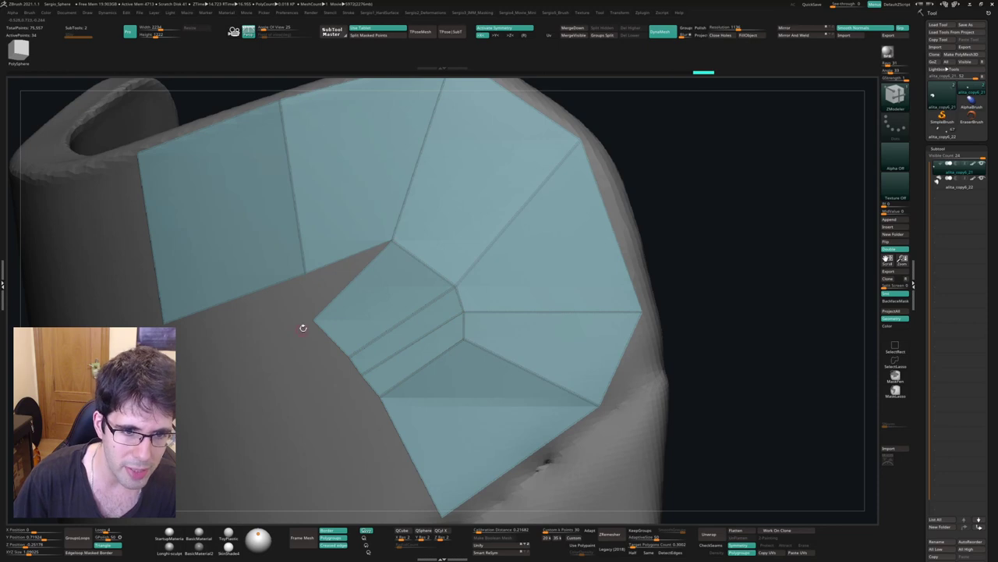
- Reshape the nearby vertices, inner strip and lower blue polygons to close the gray wedge
{"action": "right_click_drag", "start_coordinate": [303, 328], "coordinate": [398, 351]}
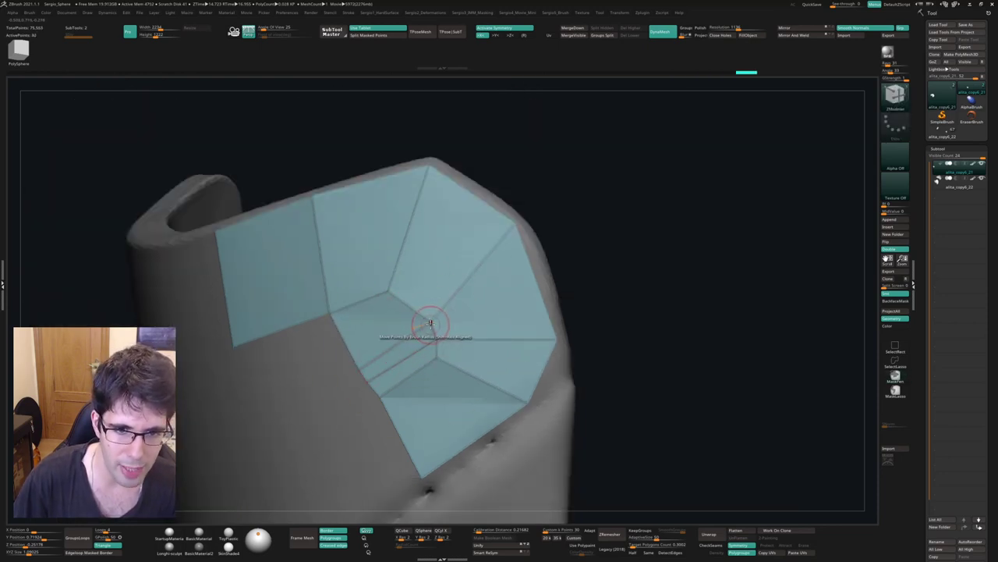
{"action": "left_click_drag", "start_coordinate": [429, 322], "coordinate": [415, 315]}
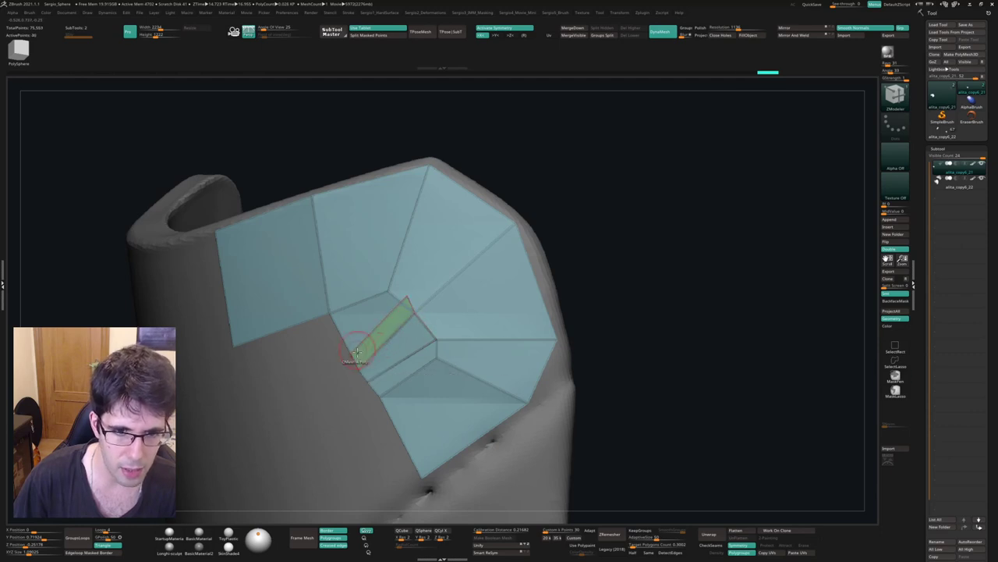
{"action": "mouse_move", "coordinate": [413, 338]}
{"action": "left_mouse_down"}
{"action": "mouse_move", "coordinate": [384, 392]}
{"action": "mouse_move", "coordinate": [390, 418]}
{"action": "left_mouse_up"}
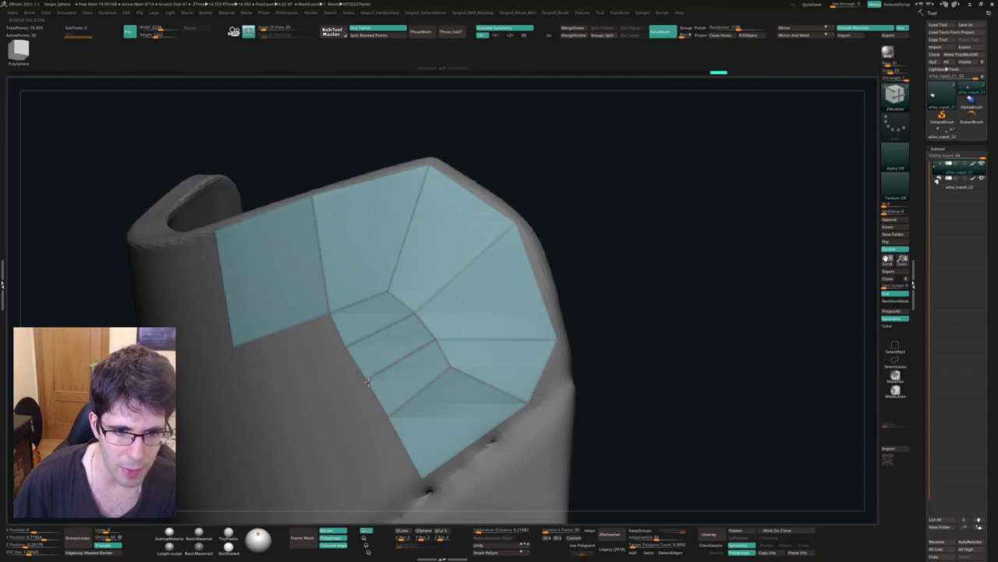
{"action": "right_click_drag", "start_coordinate": [367, 381], "coordinate": [414, 321]}
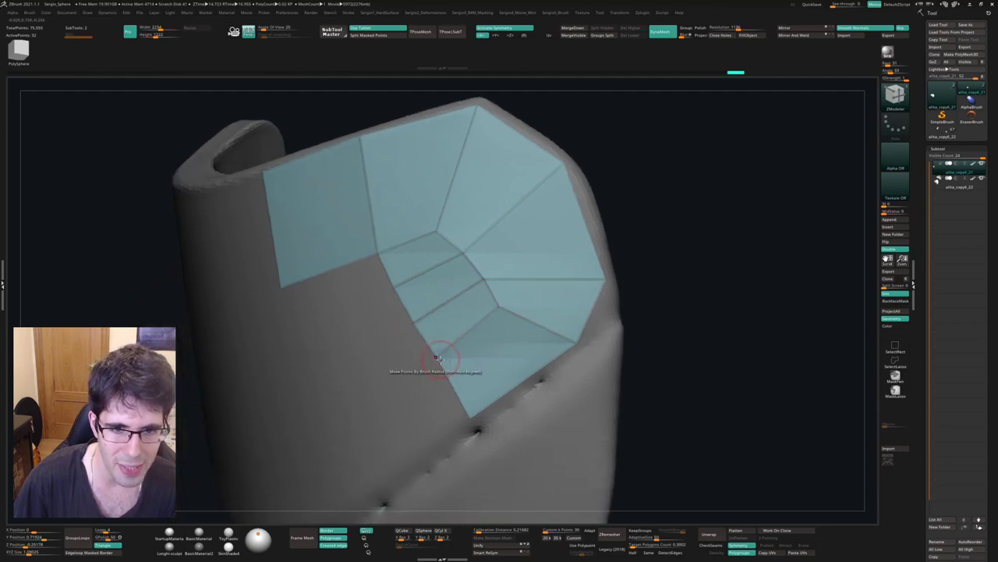
{"action": "left_click_drag", "start_coordinate": [434, 352], "coordinate": [460, 352]}
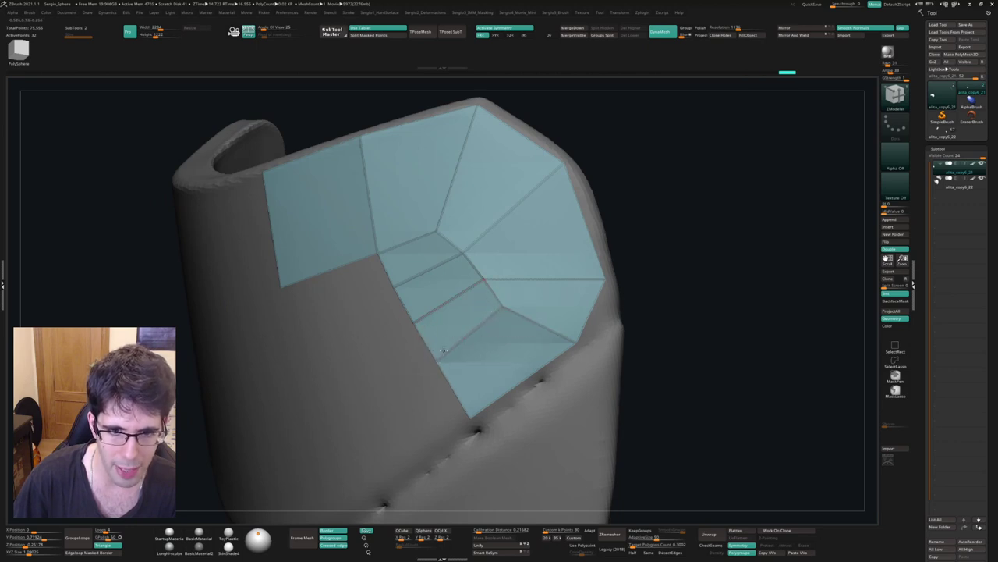
{"action": "mouse_move", "coordinate": [437, 361]}
{"action": "right_mouse_down"}
{"action": "mouse_move", "coordinate": [447, 331]}
{"action": "mouse_move", "coordinate": [502, 309]}
{"action": "mouse_move", "coordinate": [457, 330]}
{"action": "mouse_move", "coordinate": [492, 328]}
{"action": "mouse_move", "coordinate": [486, 332]}
{"action": "mouse_move", "coordinate": [502, 315]}
{"action": "mouse_move", "coordinate": [511, 341]}
{"action": "mouse_move", "coordinate": [504, 298]}
{"action": "right_mouse_up"}
- Extrude a column of quads from the patch's lower-left edge to fill the remaining gray gap
{"action": "key", "text": "b"}
{"action": "key", "text": "z"}
{"action": "key", "text": "m"}
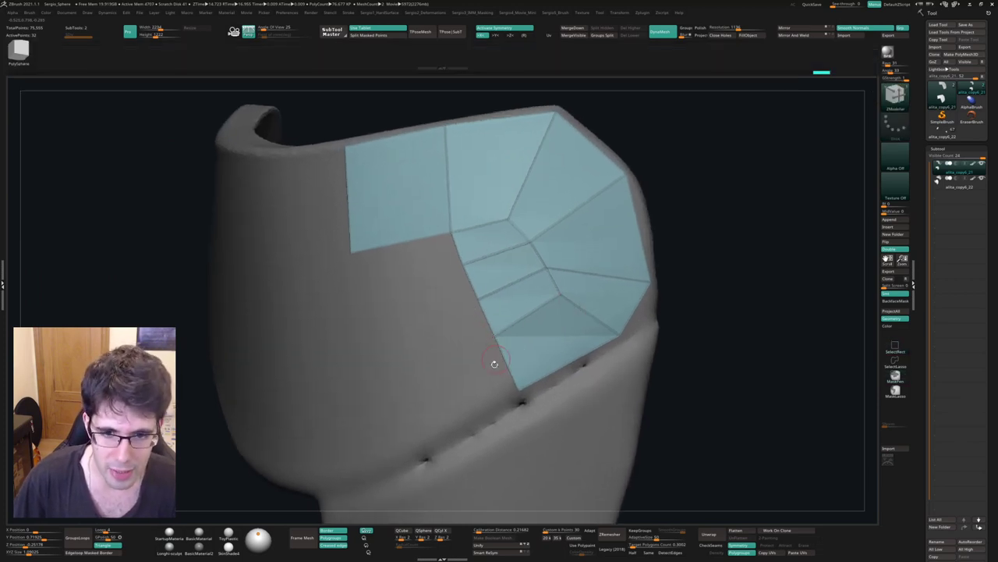
{"action": "mouse_move", "coordinate": [496, 351]}
{"action": "left_mouse_down"}
{"action": "mouse_move", "coordinate": [391, 411]}
{"action": "mouse_move", "coordinate": [380, 432]}
{"action": "left_mouse_up"}
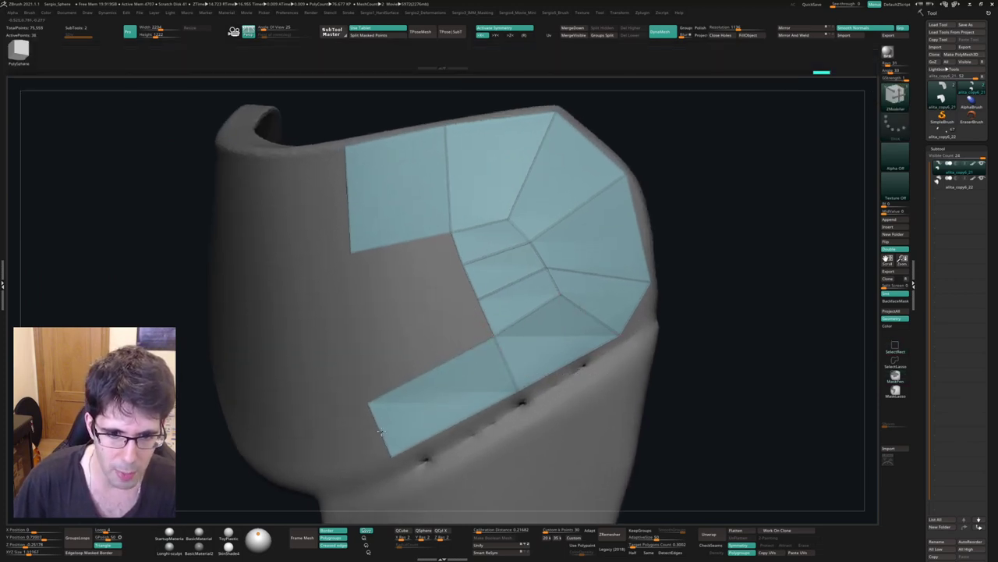
{"action": "left_click_drag", "start_coordinate": [366, 397], "coordinate": [367, 408]}
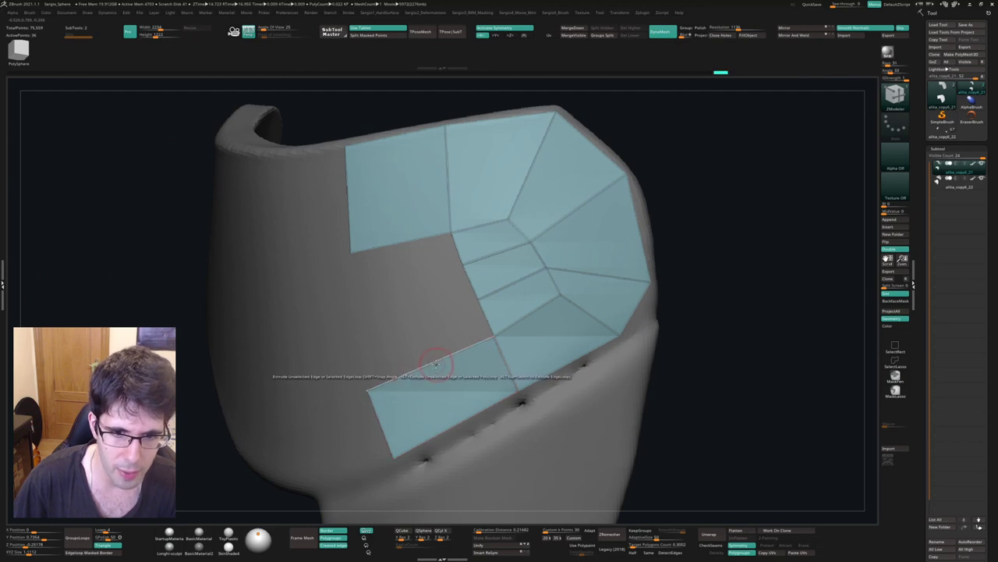
{"action": "left_click_drag", "start_coordinate": [425, 359], "coordinate": [390, 266]}
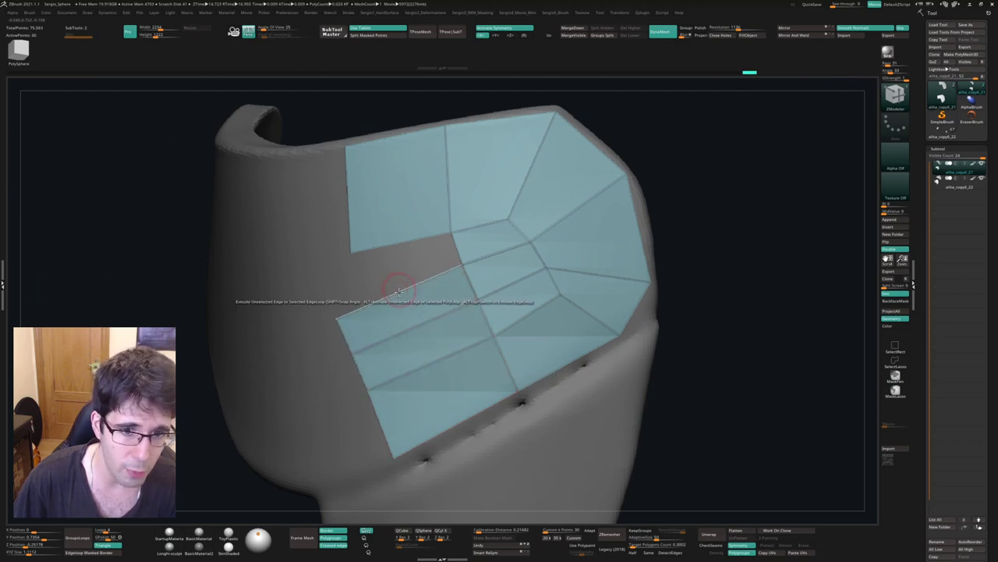
{"action": "left_click_drag", "start_coordinate": [390, 266], "coordinate": [327, 281]}
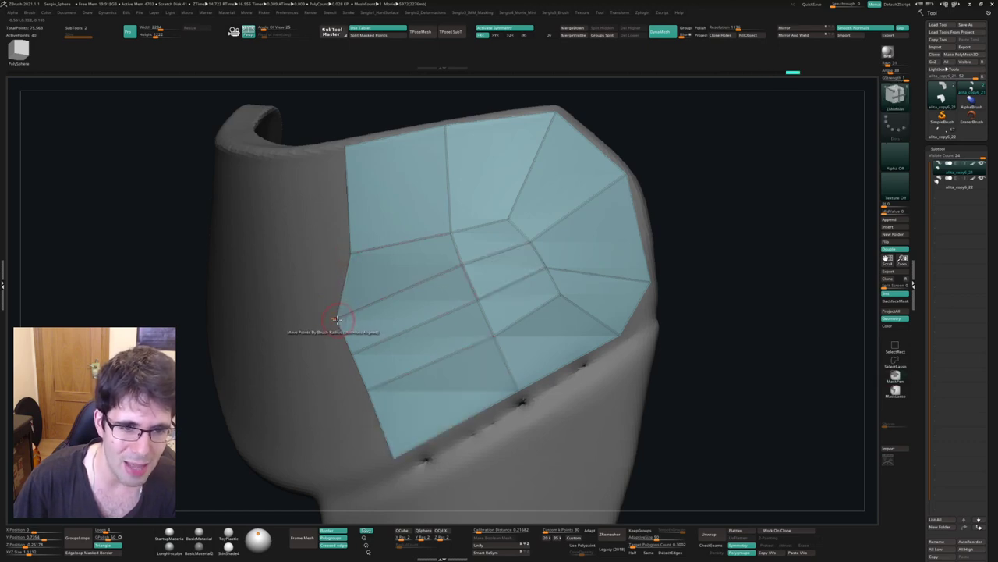
{"action": "left_click_drag", "start_coordinate": [336, 321], "coordinate": [366, 301]}
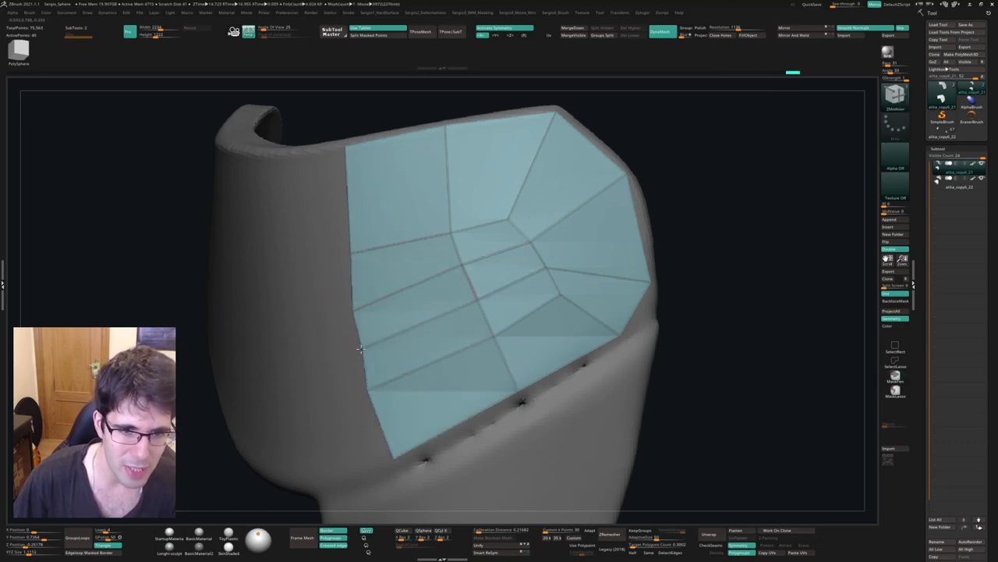
- Orbit the armor panel so the teal patch faces forward and its rim shows
{"action": "right_click_drag", "start_coordinate": [360, 348], "coordinate": [251, 336]}
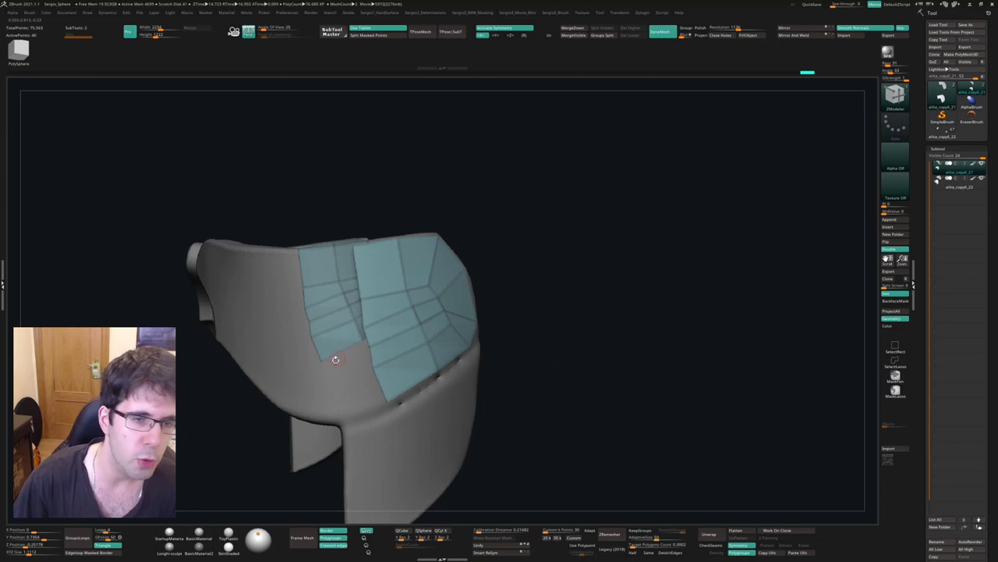
{"action": "mouse_move", "coordinate": [335, 359]}
{"action": "right_mouse_down"}
{"action": "mouse_move", "coordinate": [390, 319]}
{"action": "mouse_move", "coordinate": [390, 346]}
{"action": "right_mouse_up"}
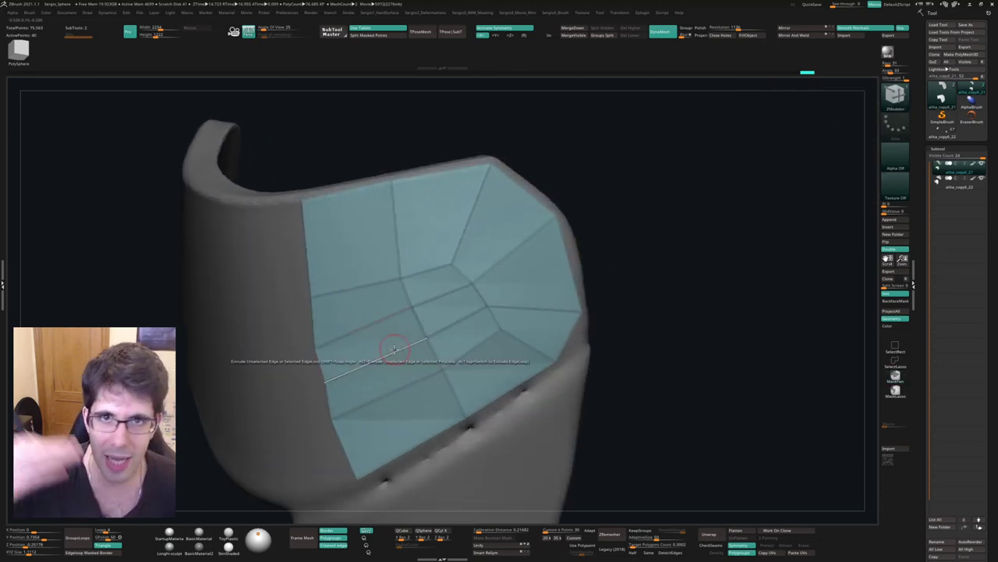
{"action": "right_click_drag", "start_coordinate": [713, 257], "coordinate": [595, 341]}
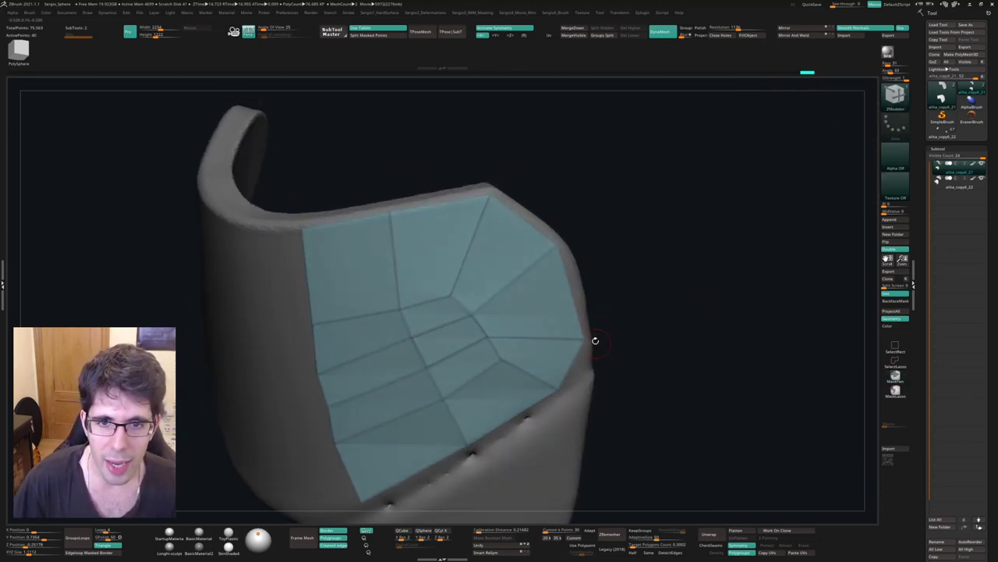
{"action": "right_click_drag", "start_coordinate": [470, 311], "coordinate": [486, 289]}
{"action": "left_click", "coordinate": [517, 350], "text": "ctrl+shift"}
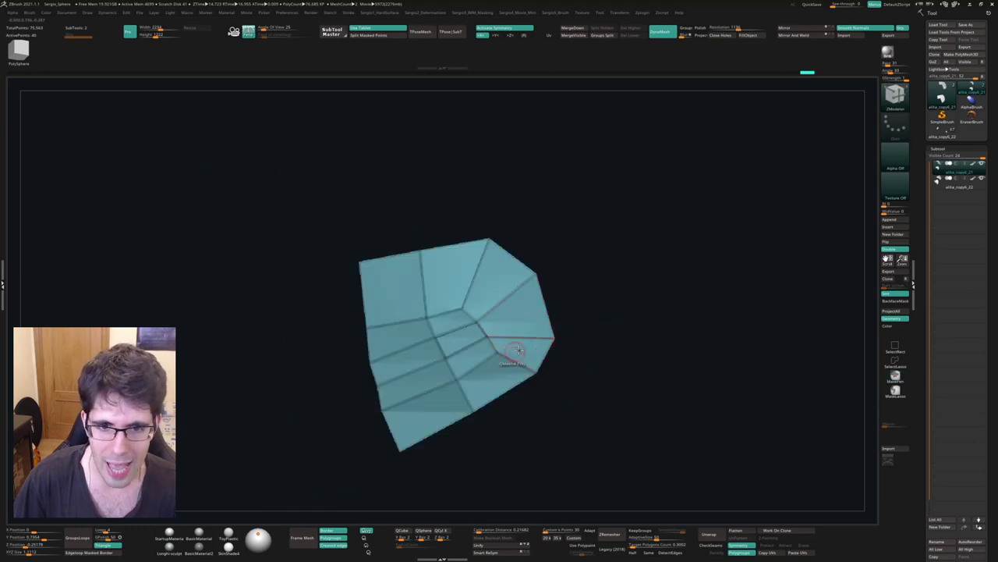
{"action": "left_click", "coordinate": [546, 326], "text": "ctrl+shift"}
{"action": "left_click", "coordinate": [502, 345], "text": "ctrl+shift"}
{"action": "left_click", "coordinate": [479, 352], "text": "ctrl+shift"}
{"action": "mouse_move", "coordinate": [478, 352]}
{"action": "right_mouse_down"}
{"action": "mouse_move", "coordinate": [517, 312]}
{"action": "mouse_move", "coordinate": [479, 318]}
{"action": "mouse_move", "coordinate": [429, 347]}
{"action": "mouse_move", "coordinate": [474, 260]}
{"action": "right_mouse_up"}
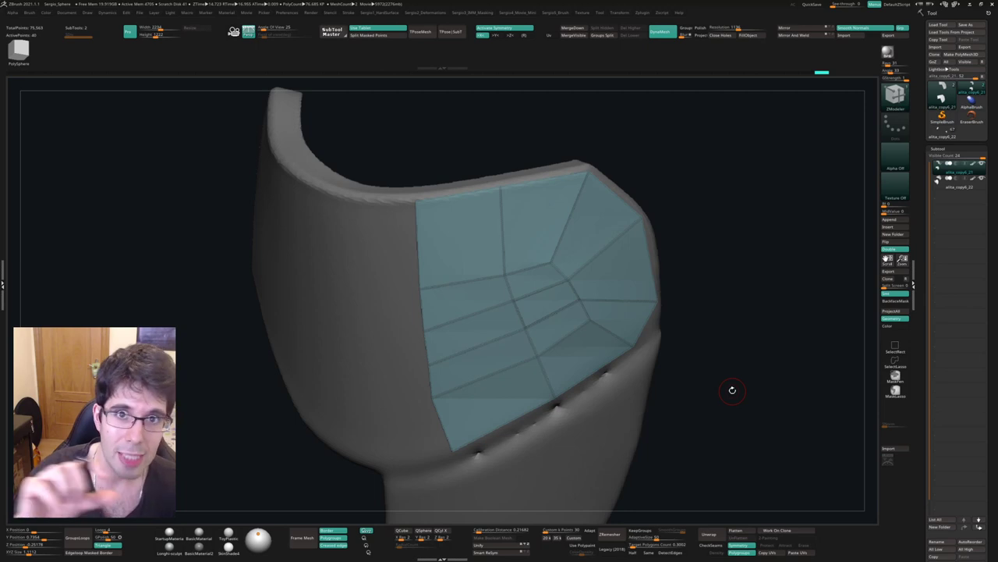
{"action": "key", "text": "d"}
{"action": "key", "text": "shift+d"}
{"action": "key", "text": "d"}
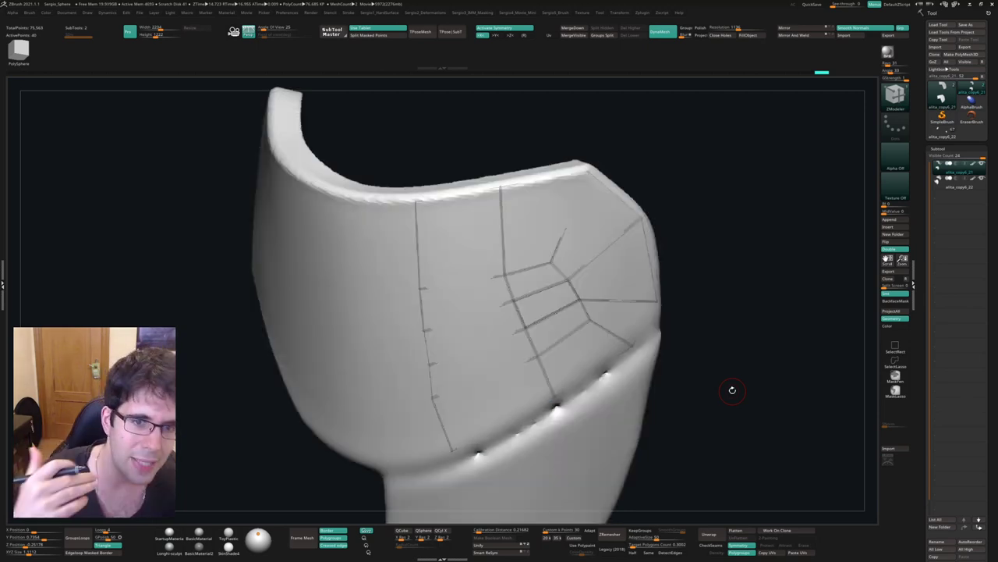
{"action": "key", "text": "shift+d"}
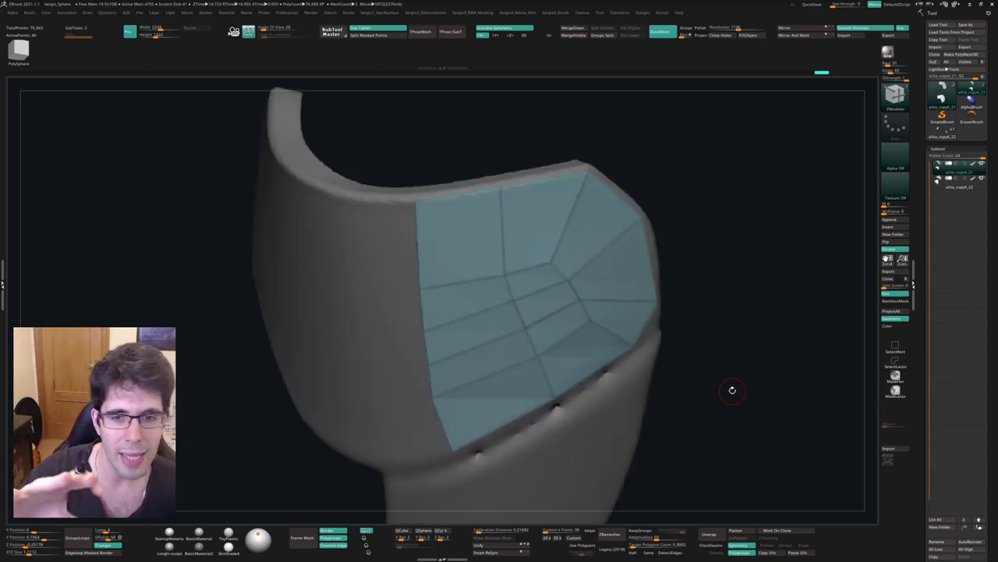
{"action": "key", "text": "d"}
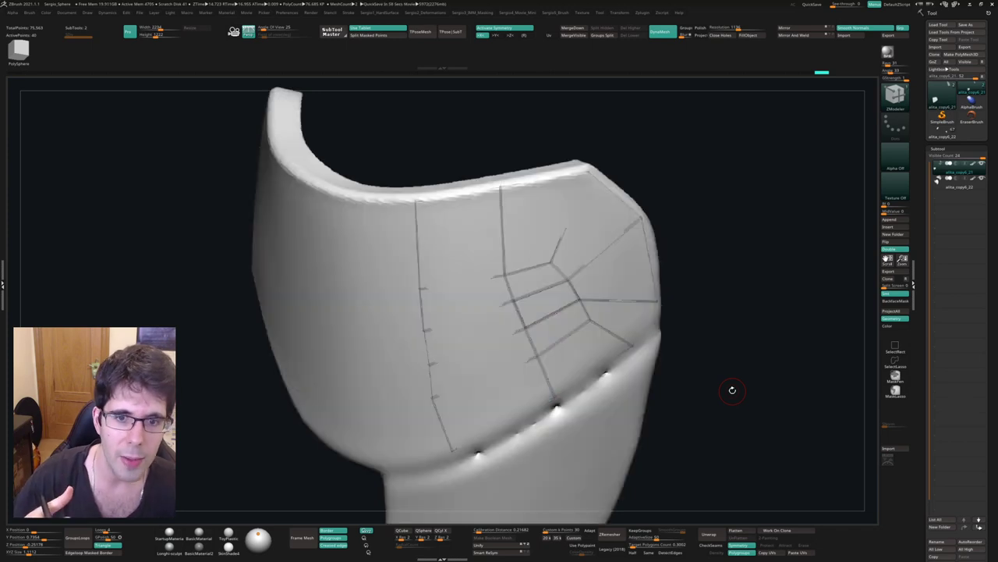
{"action": "key", "text": "shift+d"}
{"action": "key", "text": "d"}
{"action": "key", "text": "shift+d"}
{"action": "key", "text": "d"}
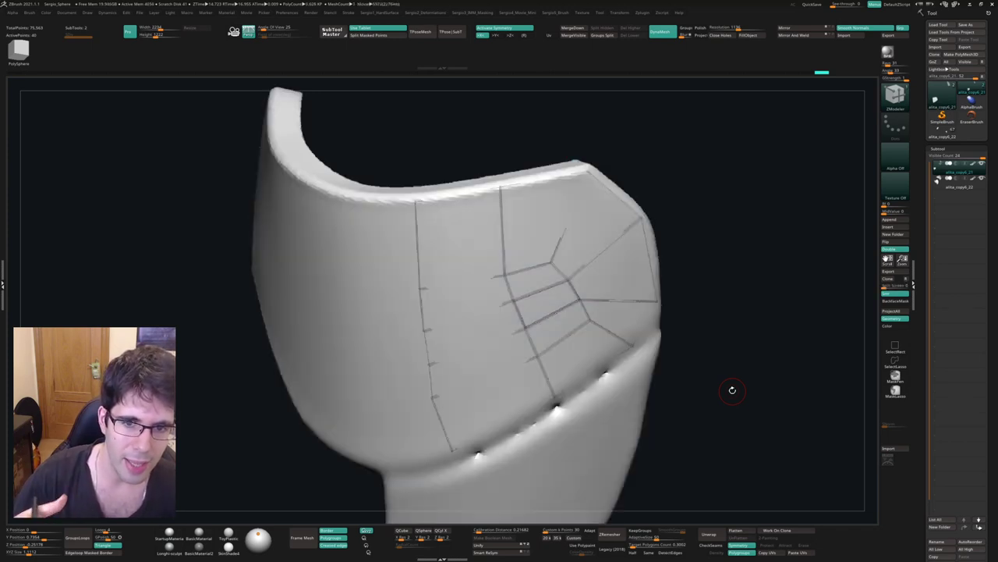
{"action": "key", "text": "shift+d"}
{"action": "key", "text": "d"}
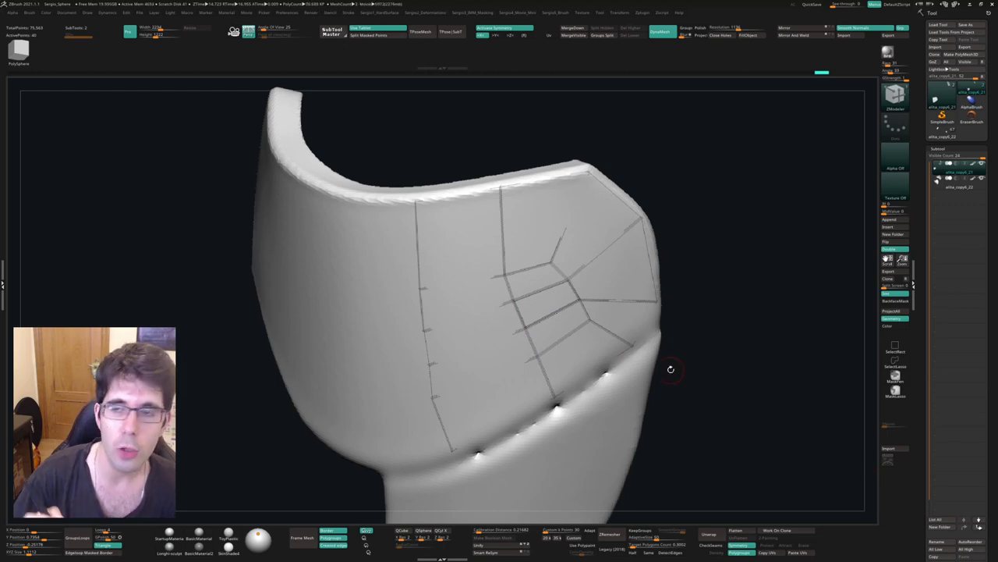
{"action": "key", "text": "shift+d"}
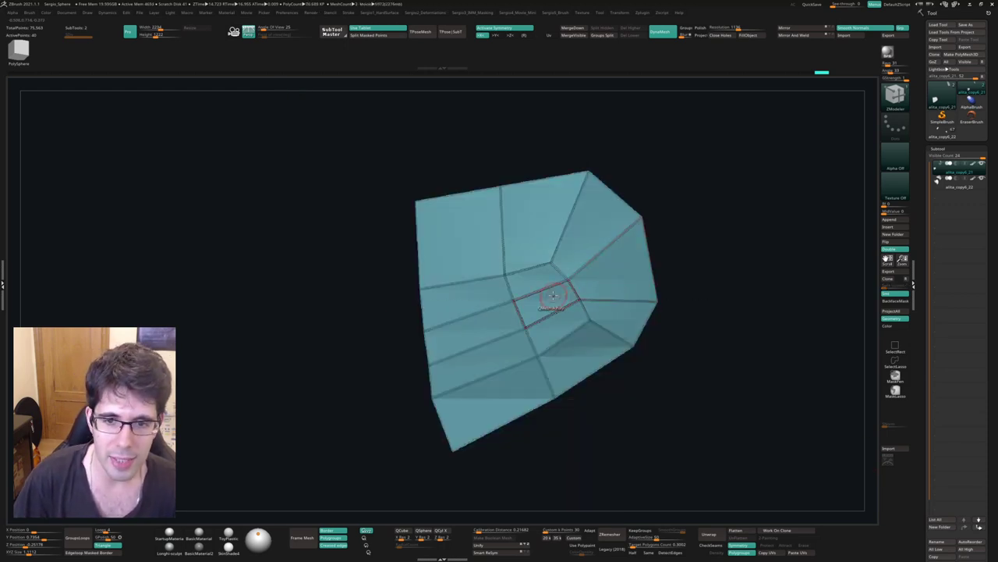
{"action": "left_click", "coordinate": [439, 398], "text": "ctrl+shift"}
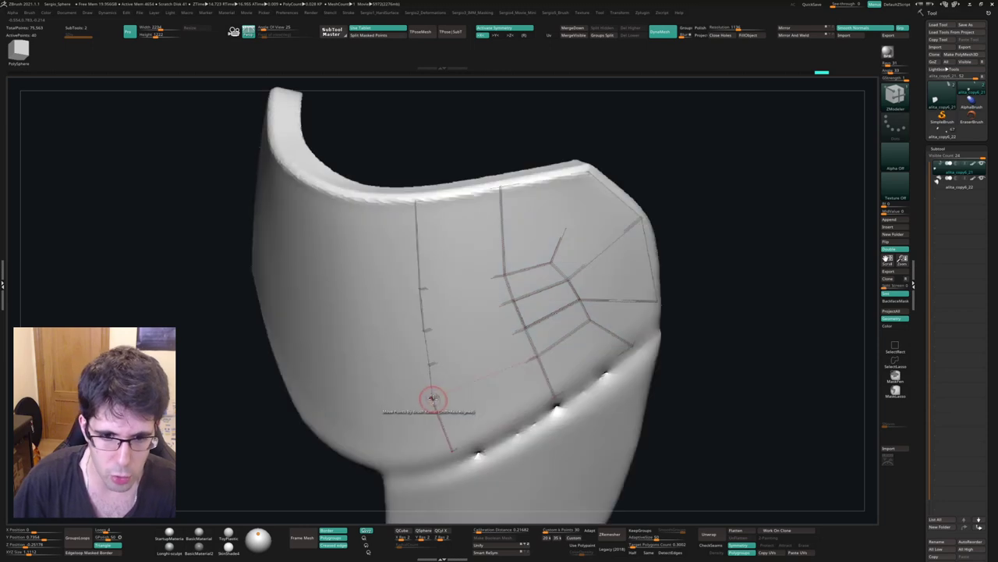
{"action": "left_click", "coordinate": [439, 404], "text": "ctrl+shift"}
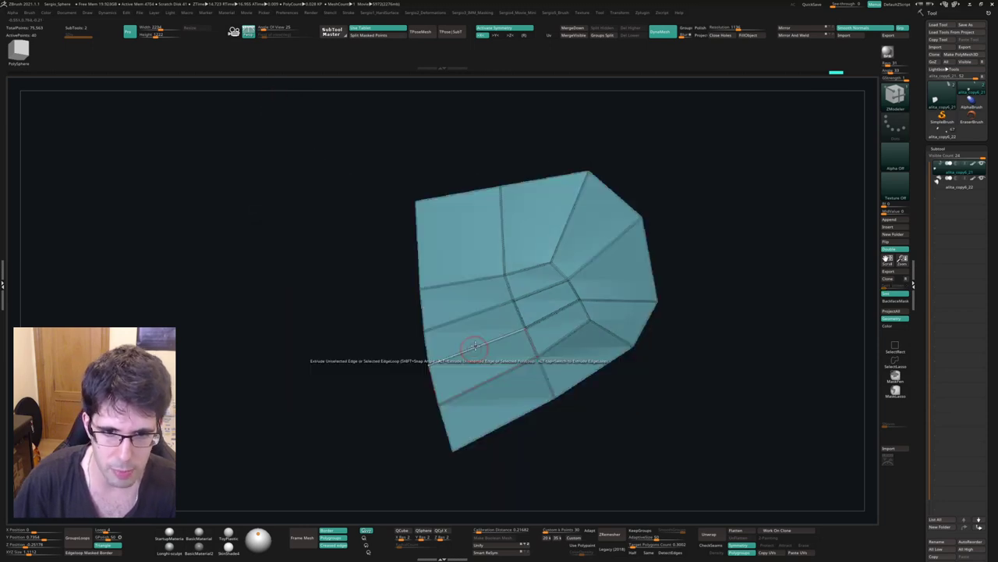
{"action": "mouse_move", "coordinate": [475, 350]}
{"action": "right_mouse_down"}
{"action": "mouse_move", "coordinate": [468, 315]}
{"action": "mouse_move", "coordinate": [490, 314]}
{"action": "mouse_move", "coordinate": [497, 283]}
{"action": "mouse_move", "coordinate": [508, 297]}
{"action": "mouse_move", "coordinate": [517, 273]}
{"action": "mouse_move", "coordinate": [490, 314]}
{"action": "mouse_move", "coordinate": [526, 294]}
{"action": "right_mouse_up"}
{"action": "key", "text": "space"}
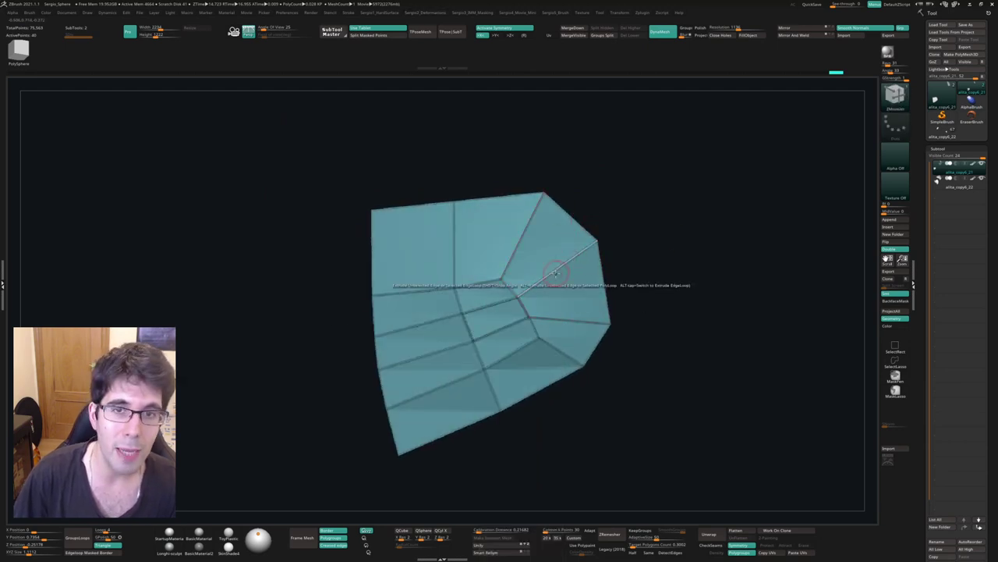
{"action": "key", "text": "space"}
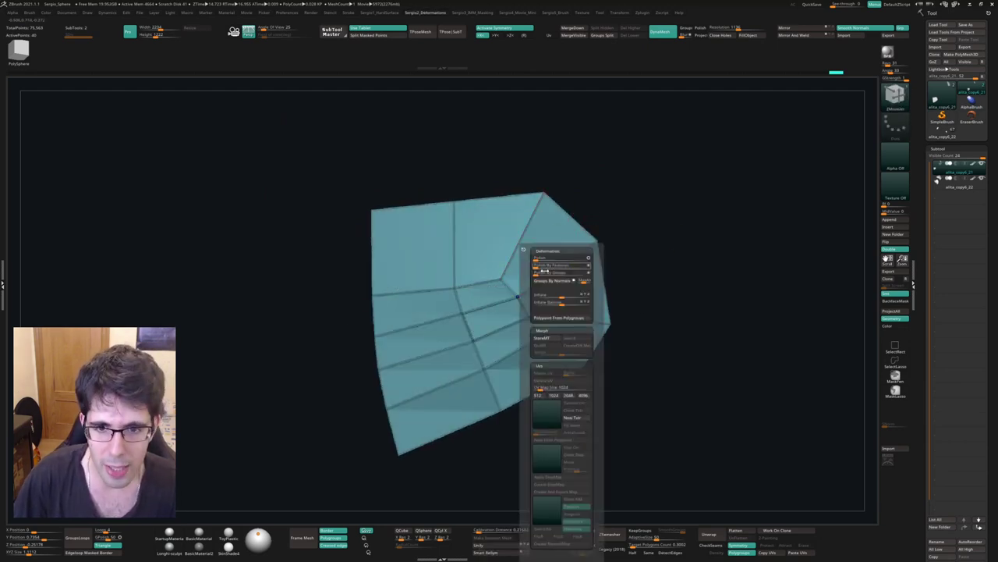
{"action": "key", "text": "shift+space"}
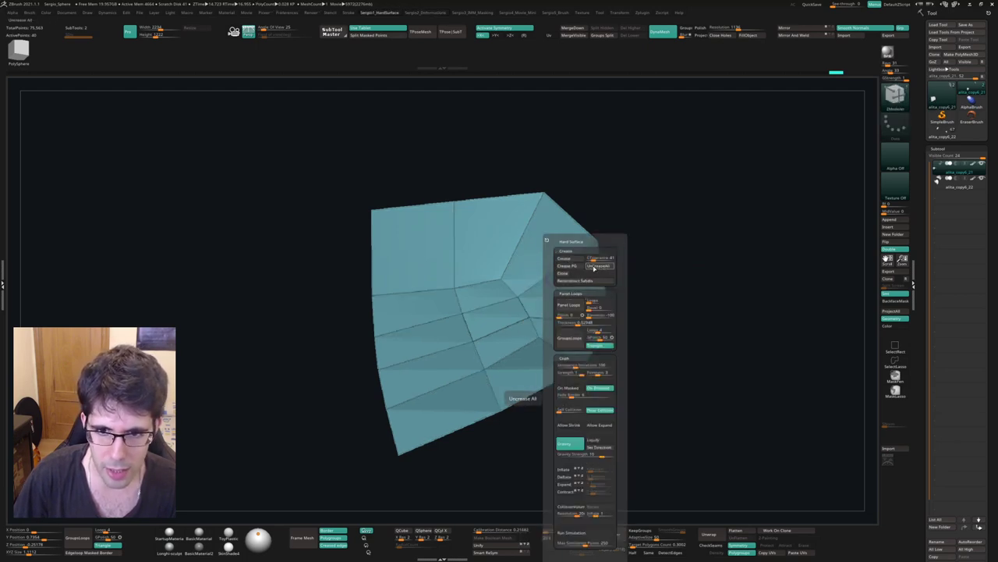
{"action": "mouse_move", "coordinate": [491, 319]}
{"action": "right_mouse_down"}
{"action": "mouse_move", "coordinate": [530, 301]}
{"action": "mouse_move", "coordinate": [595, 241]}
{"action": "right_mouse_up"}
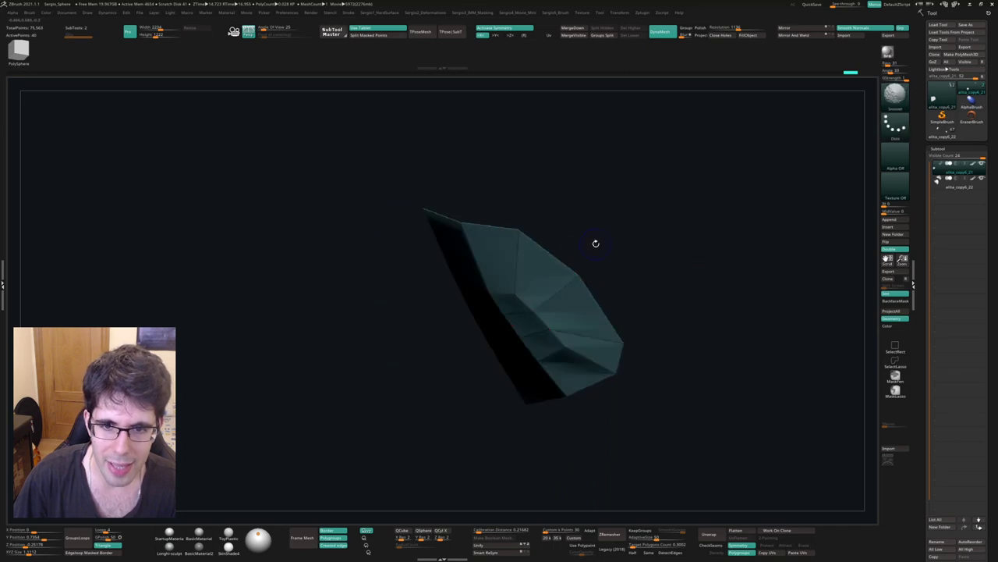
{"action": "key", "text": "shift+space"}
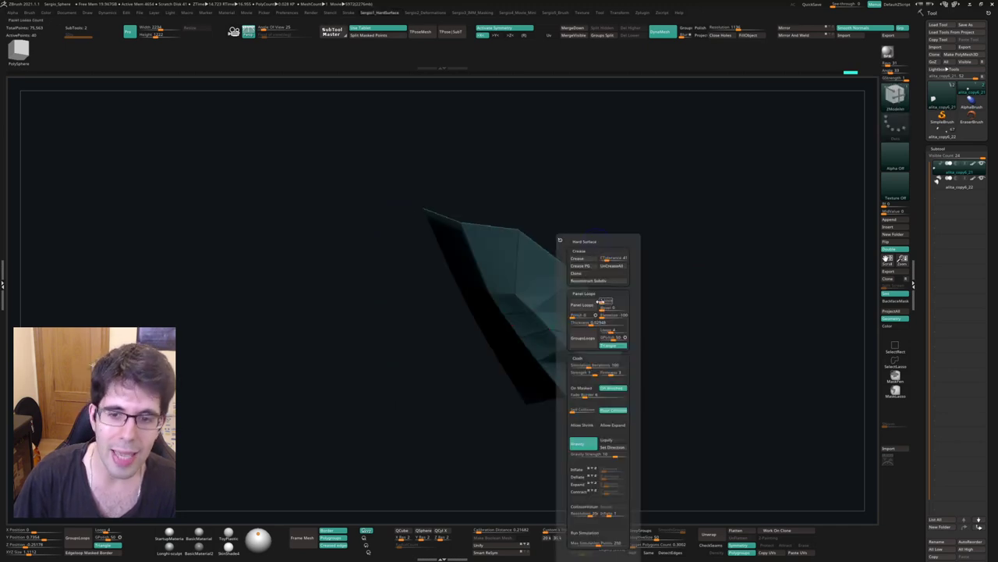
{"action": "mouse_move", "coordinate": [642, 285]}
{"action": "right_mouse_down"}
{"action": "mouse_move", "coordinate": [653, 312]}
{"action": "mouse_move", "coordinate": [677, 285]}
{"action": "right_mouse_up"}
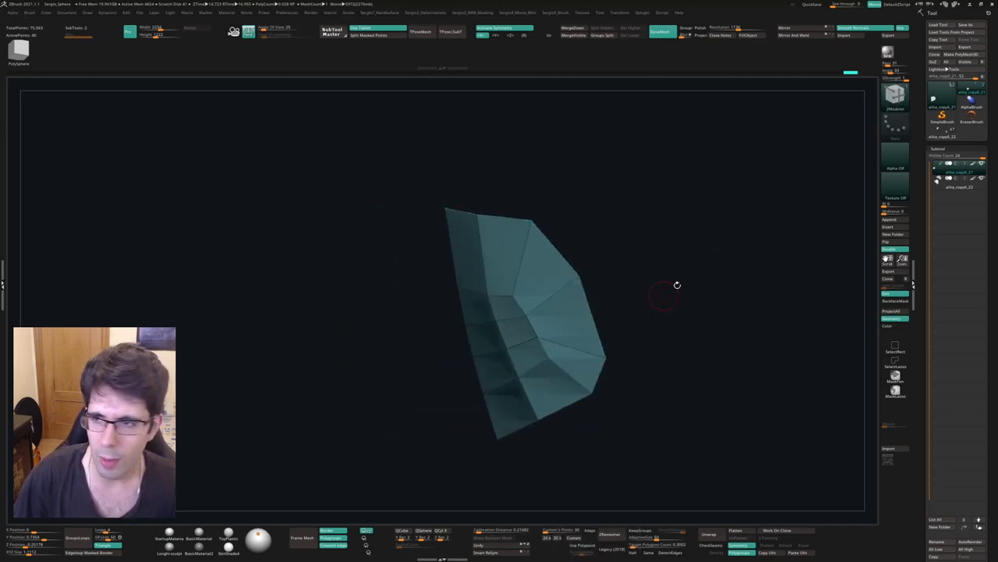
- Turn on Dynamic Subdiv from Tool > Geometry so the teal patch previews smooth and rounded
{"action": "left_click", "coordinate": [938, 148]}
{"action": "left_click", "coordinate": [945, 157]}
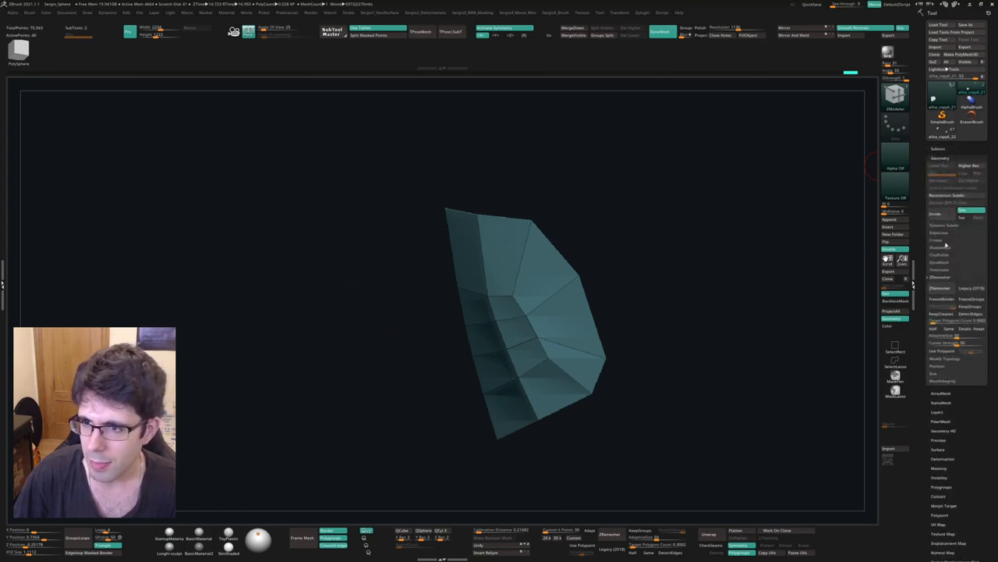
{"action": "left_click", "coordinate": [948, 226]}
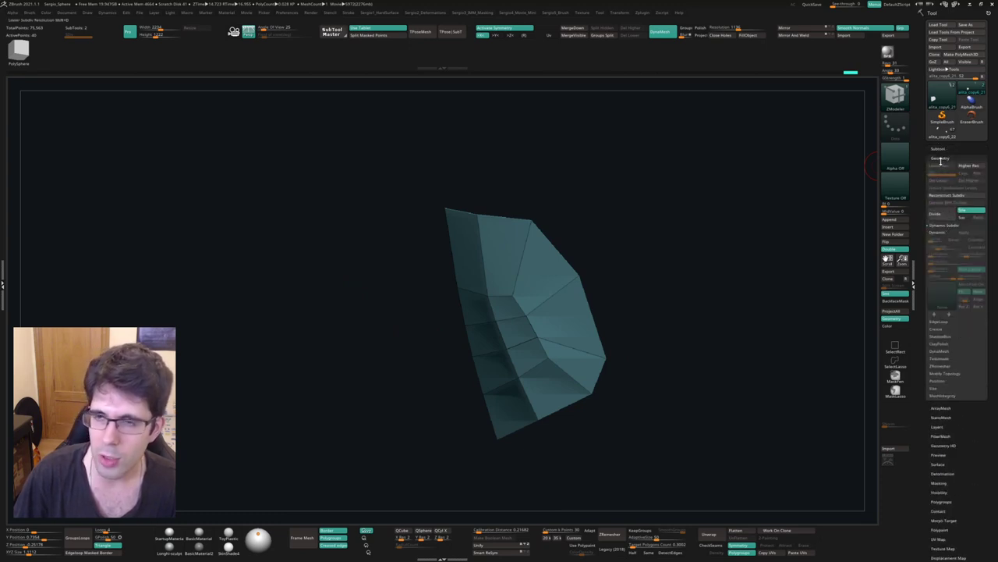
{"action": "mouse_move", "coordinate": [743, 244]}
{"action": "right_mouse_down"}
{"action": "mouse_move", "coordinate": [647, 285]}
{"action": "mouse_move", "coordinate": [622, 317]}
{"action": "mouse_move", "coordinate": [644, 285]}
{"action": "right_mouse_up"}
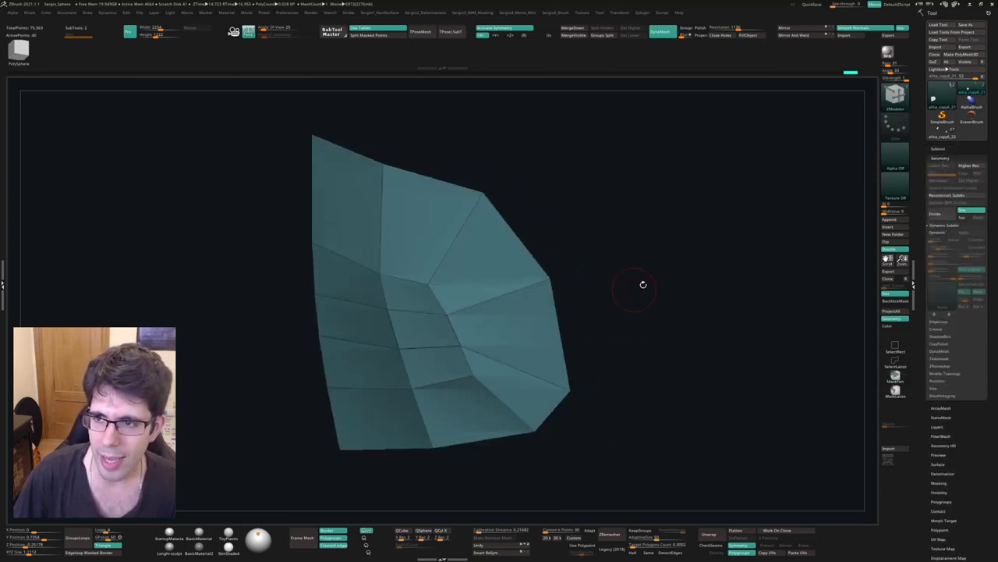
{"action": "right_click_drag", "start_coordinate": [749, 253], "coordinate": [758, 259]}
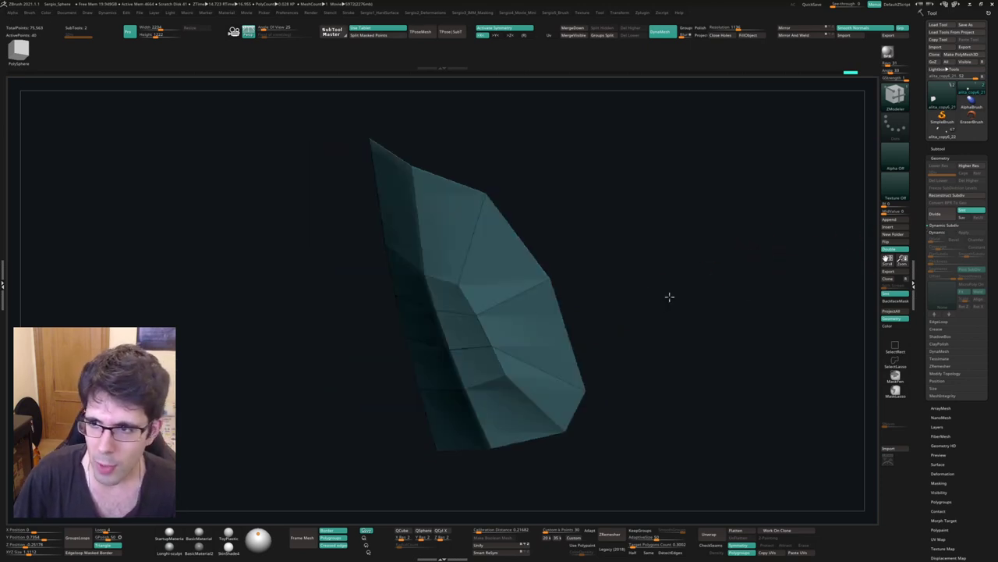
{"action": "key", "text": "d"}
{"action": "right_click_drag", "start_coordinate": [669, 296], "coordinate": [650, 301]}
{"action": "mouse_move", "coordinate": [572, 310]}
{"action": "right_mouse_down"}
{"action": "mouse_move", "coordinate": [553, 334]}
{"action": "mouse_move", "coordinate": [553, 278]}
{"action": "right_mouse_up"}
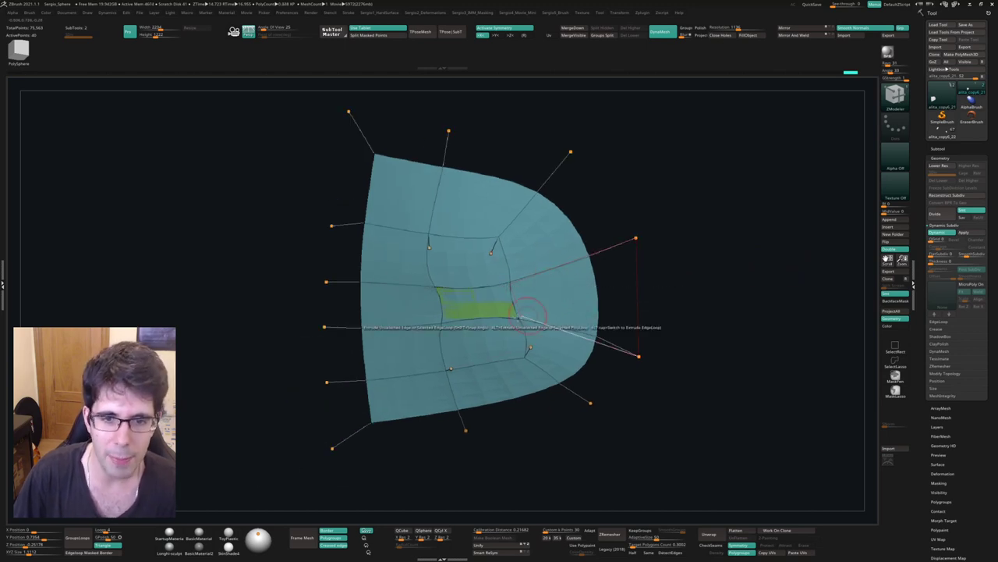
- Turn off dynamic subdivision and delete the patch's central face, leaving a hole
{"action": "mouse_move", "coordinate": [468, 308]}
{"action": "right_mouse_down"}
{"action": "mouse_move", "coordinate": [480, 369]}
{"action": "mouse_move", "coordinate": [468, 334]}
{"action": "right_mouse_up"}
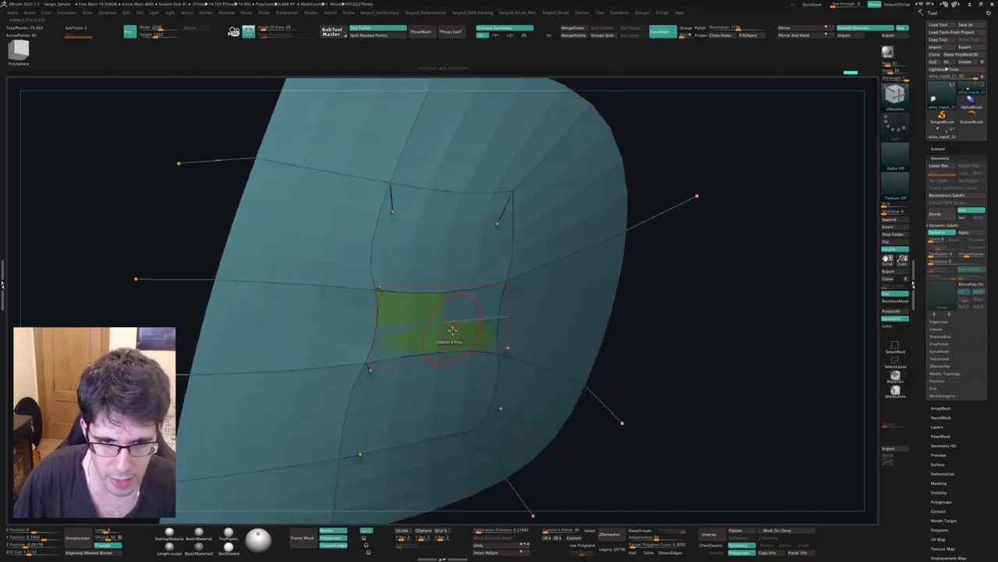
{"action": "key", "text": "shift+d"}
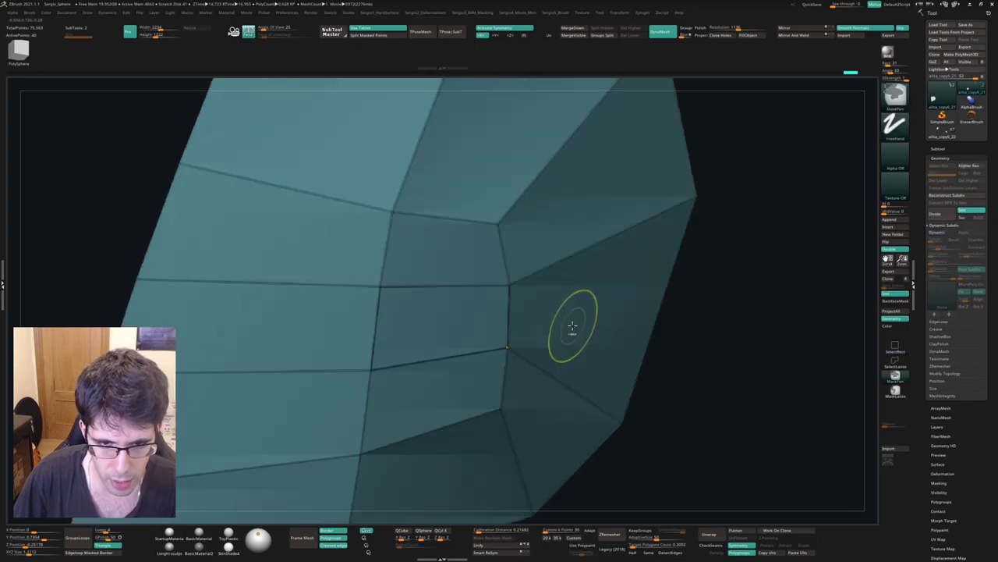
{"action": "right_click_drag", "start_coordinate": [474, 338], "coordinate": [414, 319]}
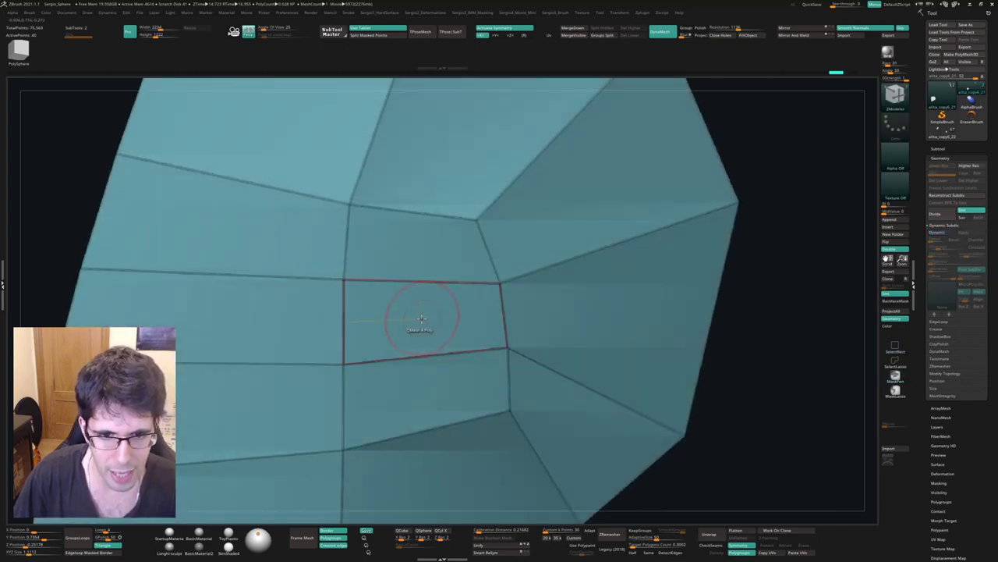
{"action": "key", "text": "space"}
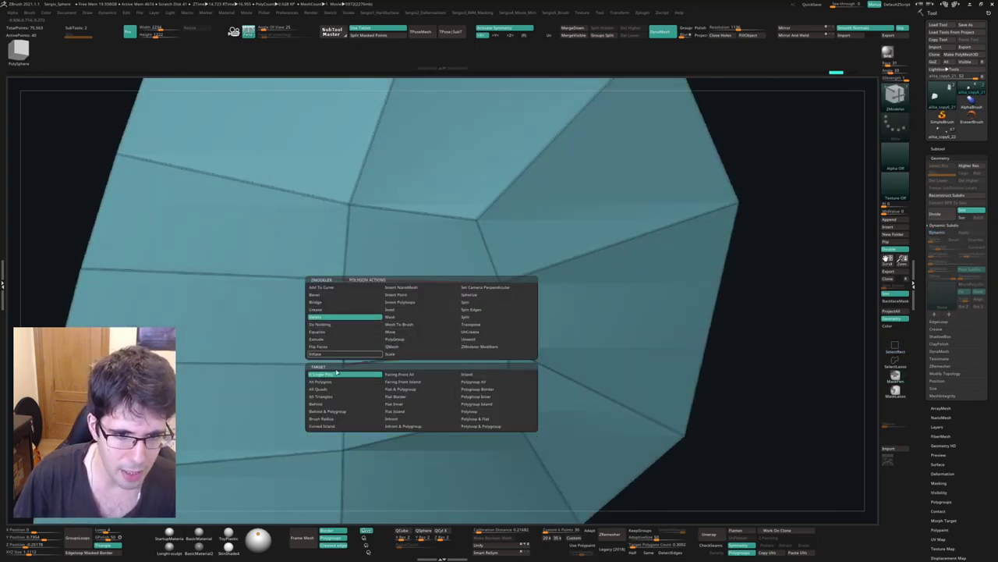
{"action": "left_click", "coordinate": [347, 319]}
{"action": "left_click", "coordinate": [414, 319]}
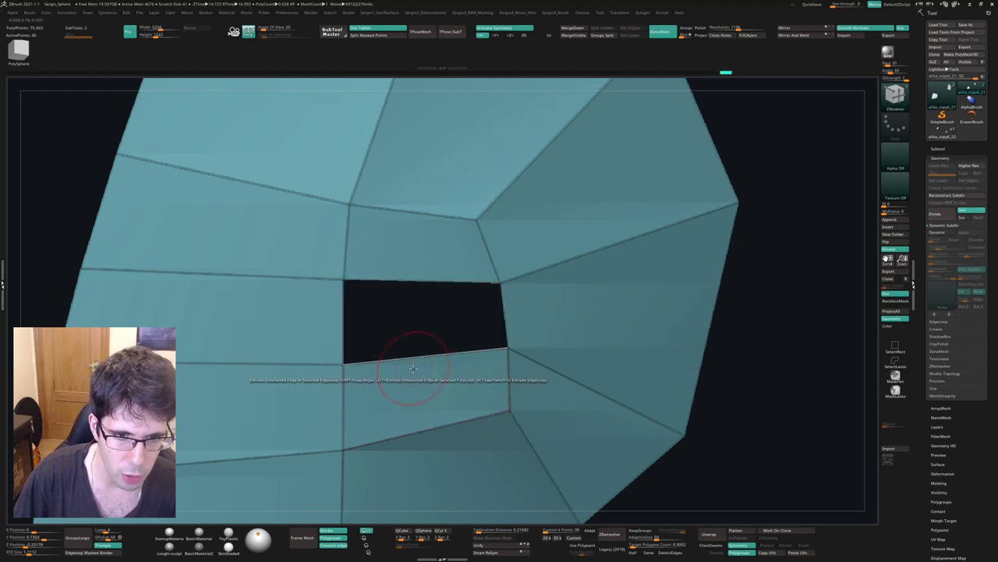
- Bridge the hole's open edges with a new polygon to close it
{"action": "key", "text": "space"}
{"action": "left_click", "coordinate": [353, 362]}
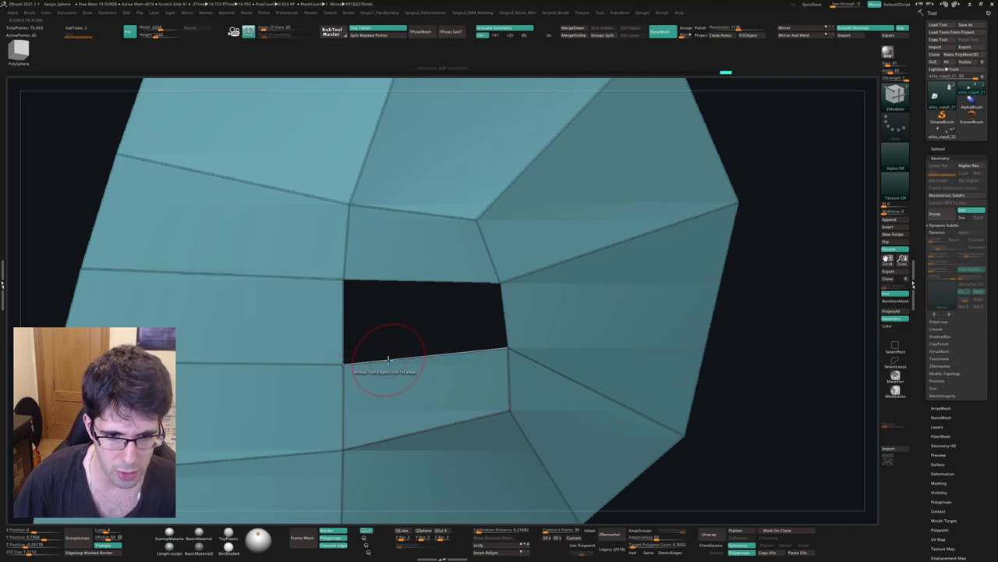
{"action": "left_click", "coordinate": [388, 358]}
{"action": "left_click", "coordinate": [398, 281]}
{"action": "left_click_drag", "start_coordinate": [401, 268], "coordinate": [428, 318]}
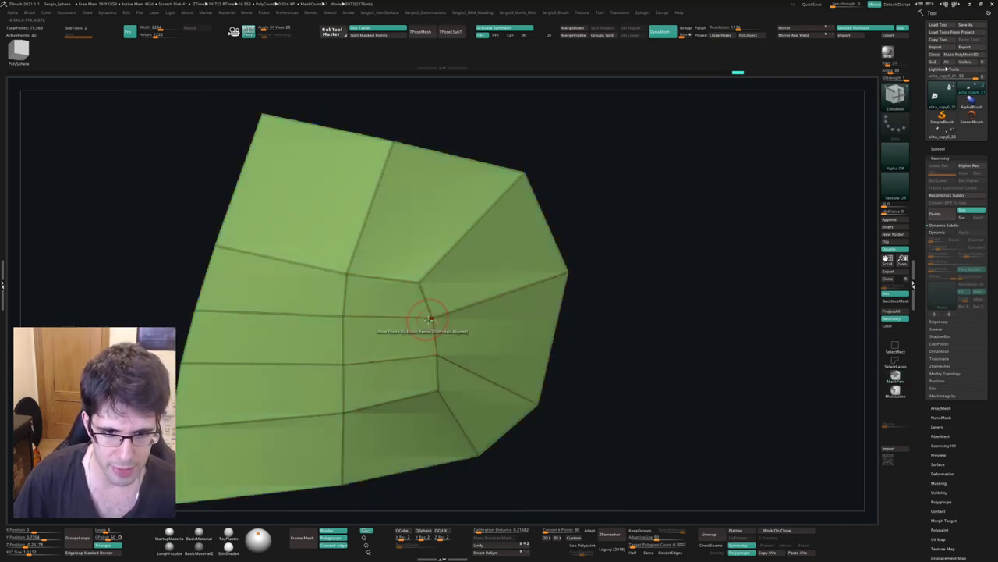
- Turn dynamic subdivision back on and inspect the smoothed, closed panel
{"action": "key", "text": "d"}
{"action": "key", "text": "shift+f"}
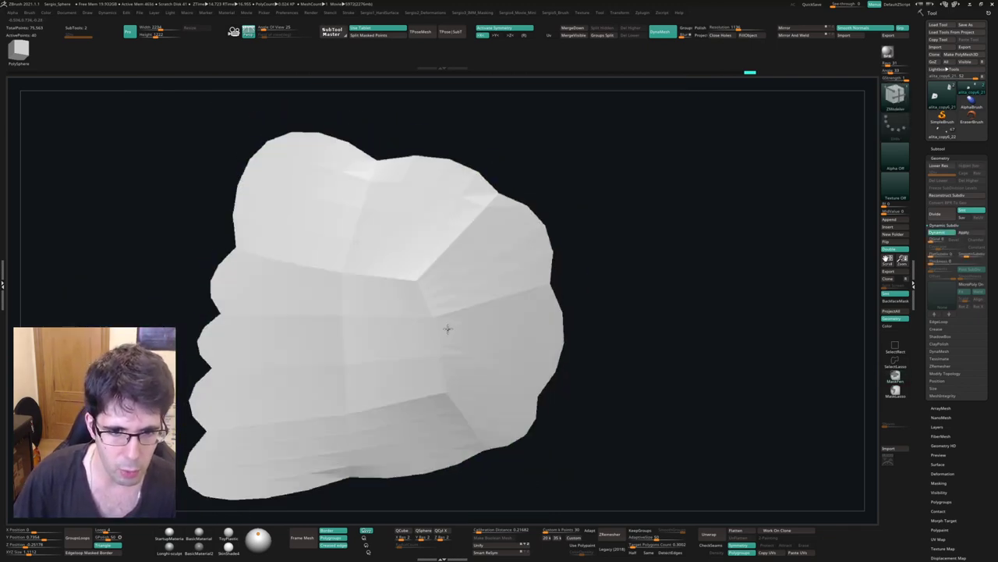
{"action": "scroll", "coordinate": [452, 289], "scroll_direction": "up", "scroll_amount": 2}
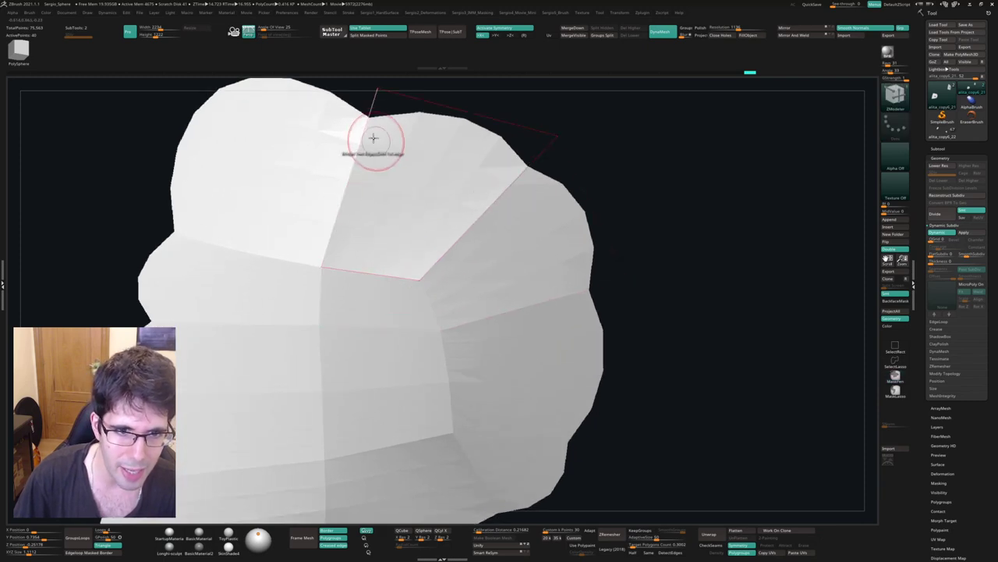
{"action": "right_click_drag", "start_coordinate": [424, 286], "coordinate": [412, 286]}
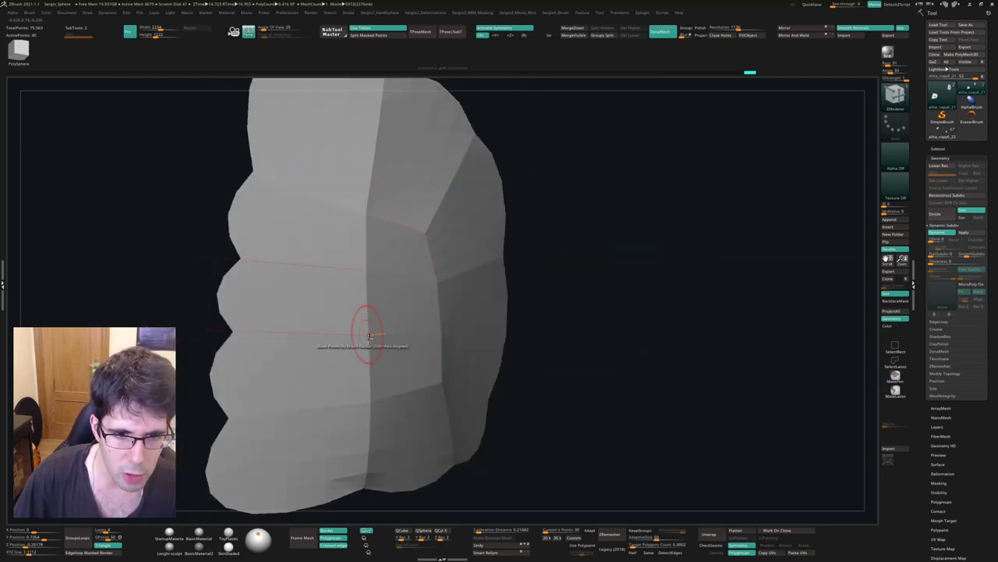
{"action": "right_click_drag", "start_coordinate": [421, 366], "coordinate": [401, 352]}
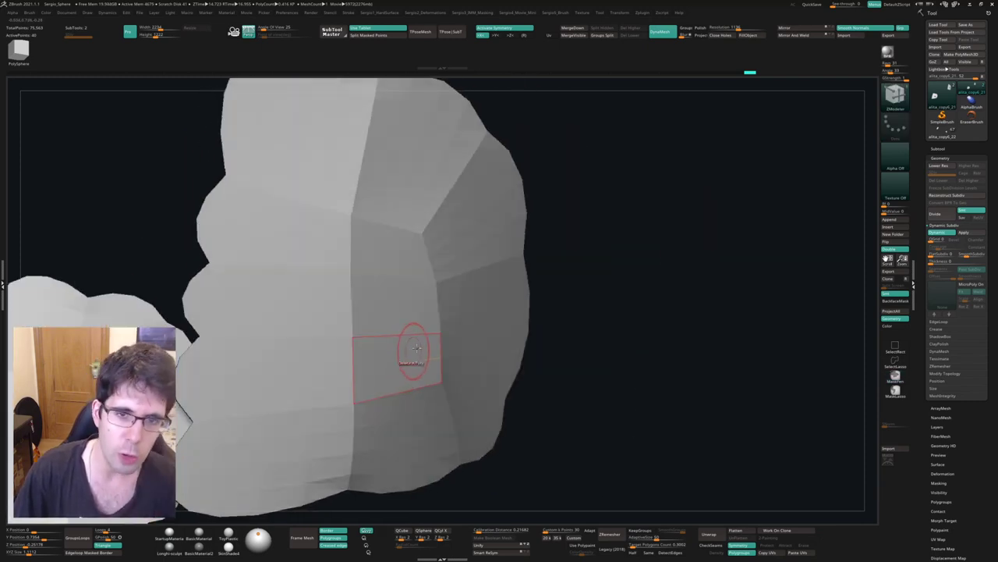
{"action": "key", "text": "space"}
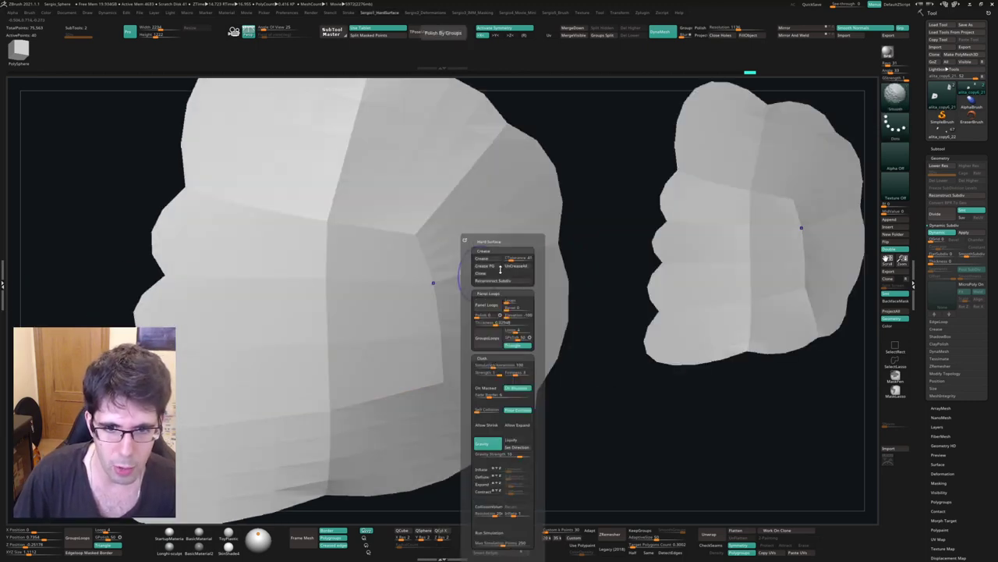
- Apply Polish By Groups, compare with Dynamic Subdiv on and off, and view the panel edge-on
{"action": "left_click", "coordinate": [503, 272]}
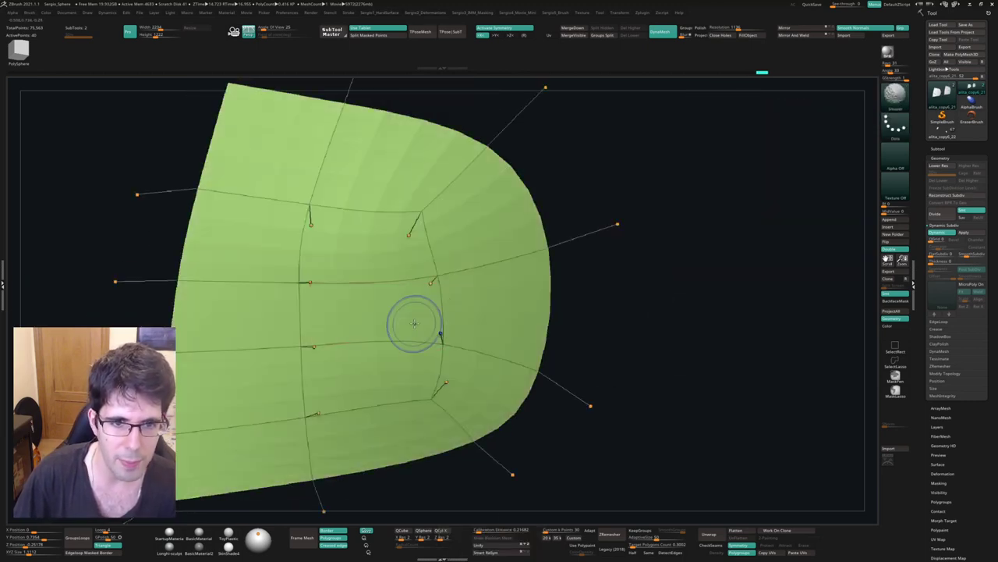
{"action": "right_click_drag", "start_coordinate": [413, 323], "coordinate": [450, 273], "text": "alt"}
{"action": "right_click_drag", "start_coordinate": [457, 312], "coordinate": [499, 296]}
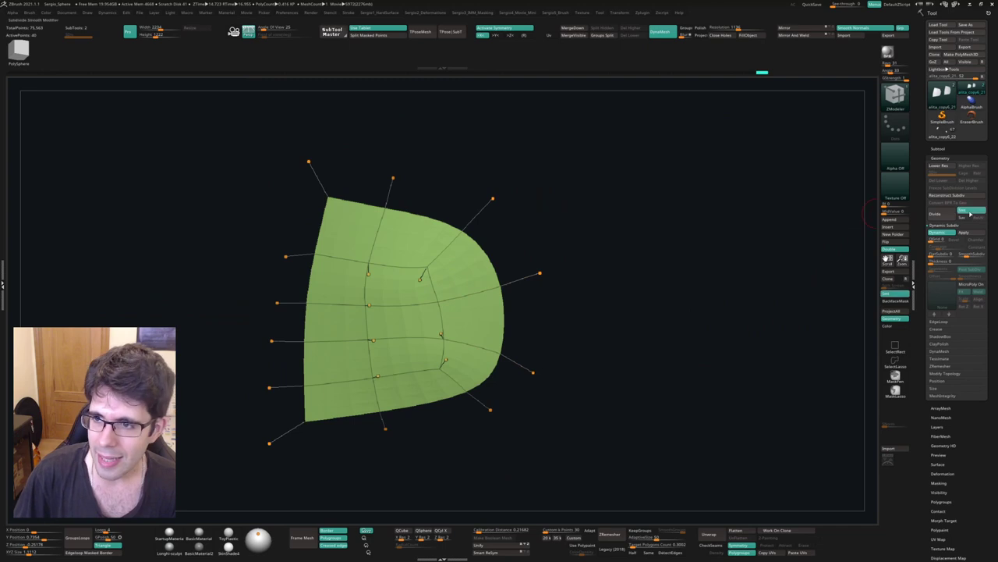
{"action": "key", "text": "shift+d"}
{"action": "key", "text": "d"}
{"action": "key", "text": "shift+d"}
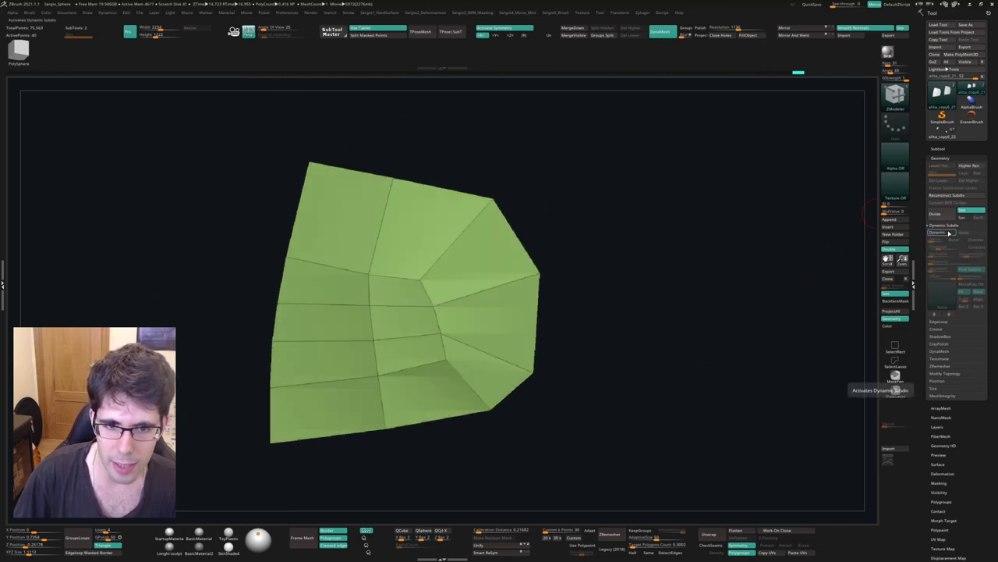
{"action": "key", "text": "d"}
{"action": "right_click_drag", "start_coordinate": [604, 337], "coordinate": [584, 341]}
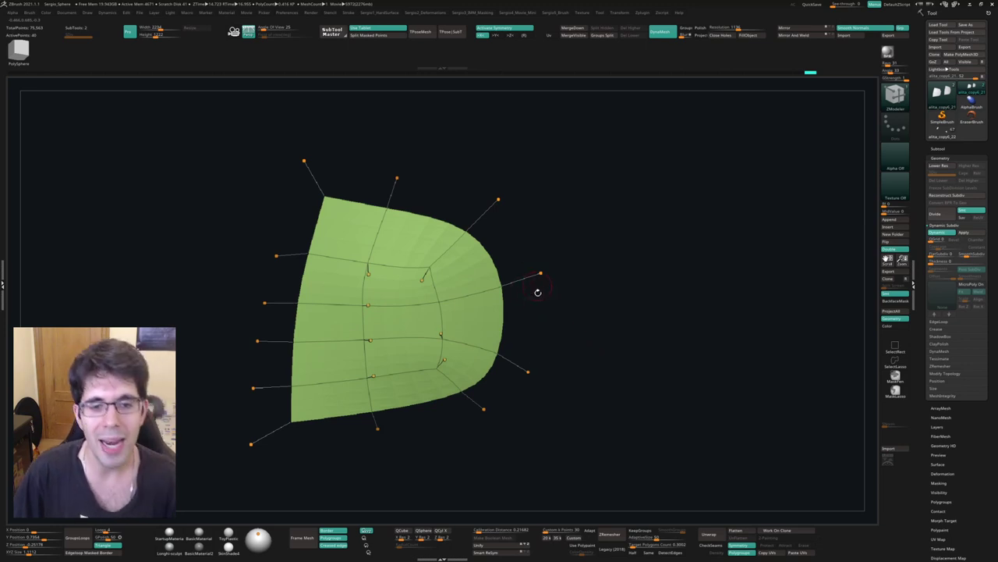
{"action": "left_click_drag", "start_coordinate": [598, 327], "coordinate": [586, 337]}
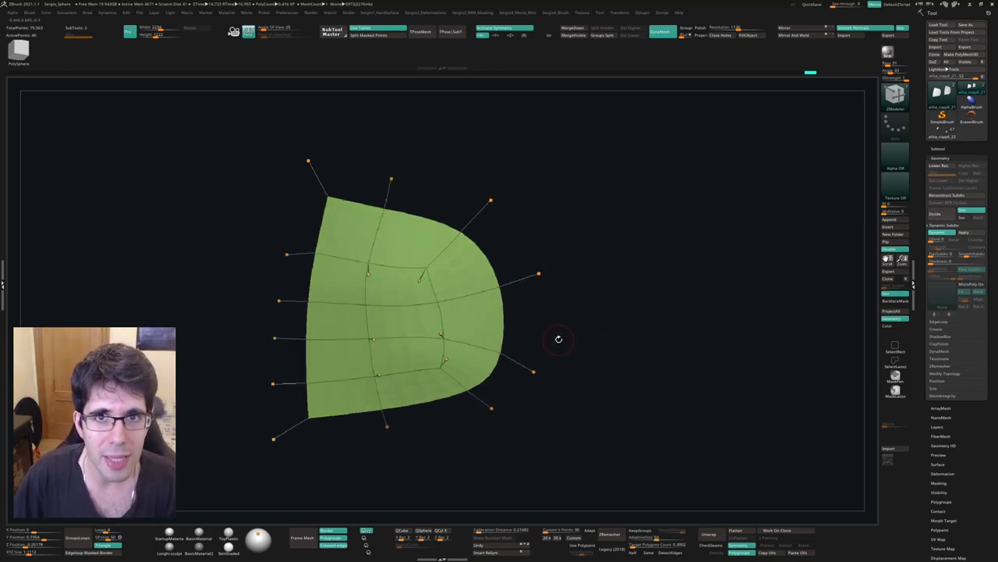
{"action": "mouse_move", "coordinate": [469, 327]}
{"action": "left_mouse_down"}
{"action": "mouse_move", "coordinate": [490, 323]}
{"action": "mouse_move", "coordinate": [478, 345]}
{"action": "left_mouse_up"}
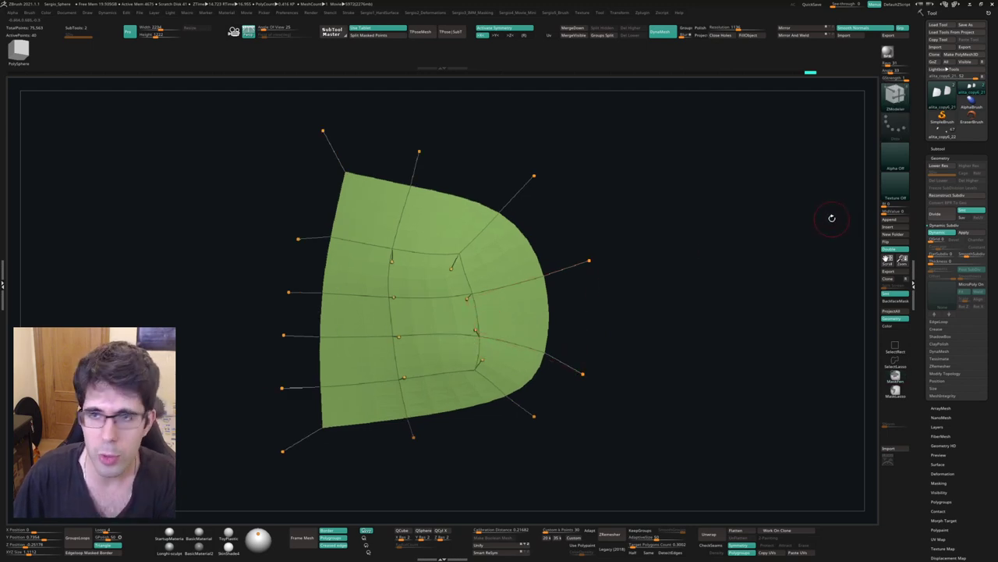
{"action": "mouse_move", "coordinate": [702, 301]}
{"action": "left_mouse_down"}
{"action": "mouse_move", "coordinate": [738, 278]}
{"action": "mouse_move", "coordinate": [809, 268]}
{"action": "left_mouse_up"}
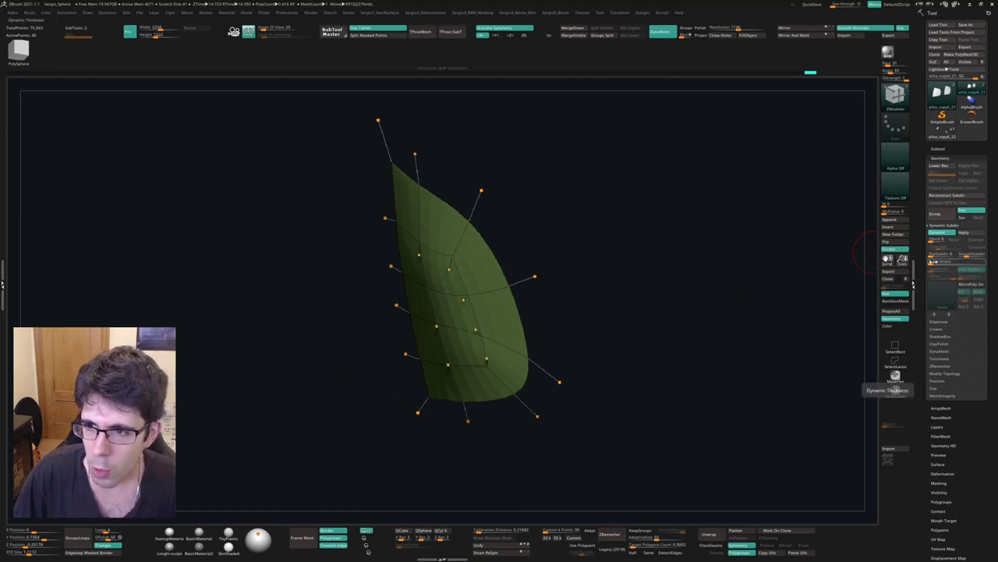
- Give the panel a dynamic Thickness and compare its cage against the thick smooth preview
{"action": "left_click", "coordinate": [896, 380]}
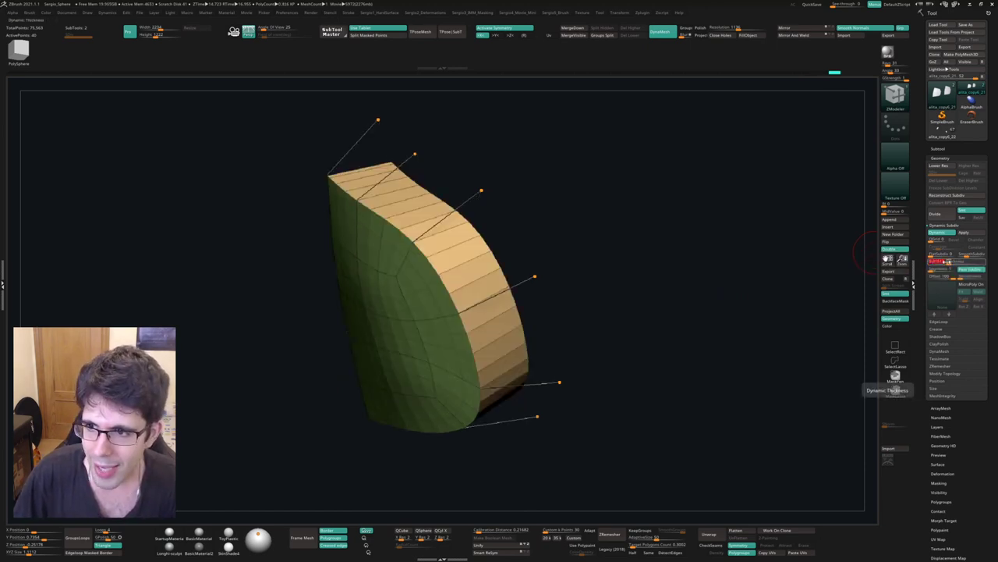
{"action": "mouse_move", "coordinate": [866, 254]}
{"action": "left_mouse_down"}
{"action": "mouse_move", "coordinate": [647, 317]}
{"action": "mouse_move", "coordinate": [551, 281]}
{"action": "left_mouse_up"}
{"action": "key", "text": "space"}
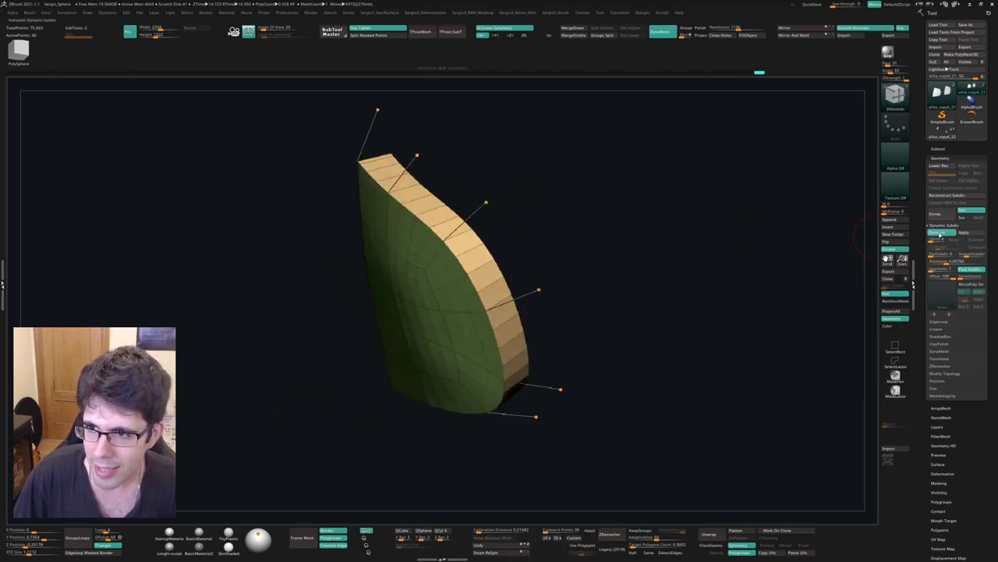
{"action": "left_click", "coordinate": [939, 233]}
{"action": "left_click_drag", "start_coordinate": [684, 301], "coordinate": [702, 294]}
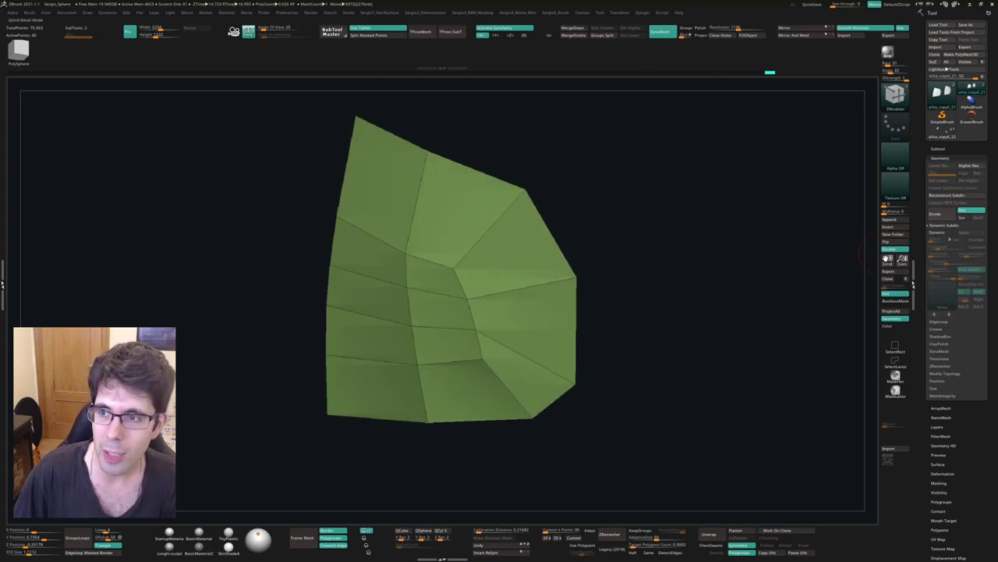
{"action": "left_click", "coordinate": [941, 233]}
{"action": "left_click_drag", "start_coordinate": [765, 295], "coordinate": [753, 298]}
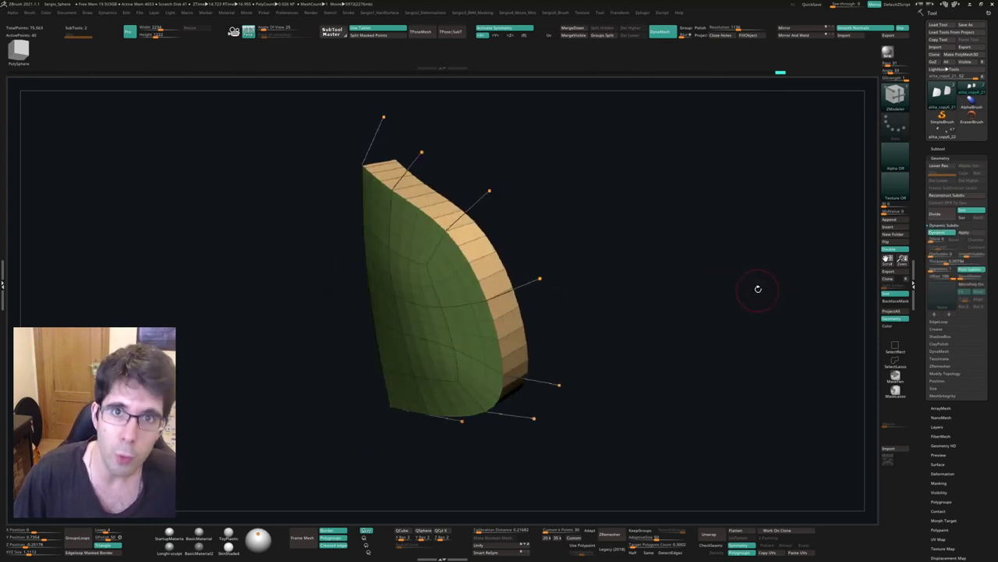
{"action": "mouse_move", "coordinate": [624, 325]}
{"action": "left_mouse_down"}
{"action": "mouse_move", "coordinate": [561, 286]}
{"action": "mouse_move", "coordinate": [611, 276]}
{"action": "mouse_move", "coordinate": [559, 299]}
{"action": "mouse_move", "coordinate": [553, 252]}
{"action": "left_mouse_up"}
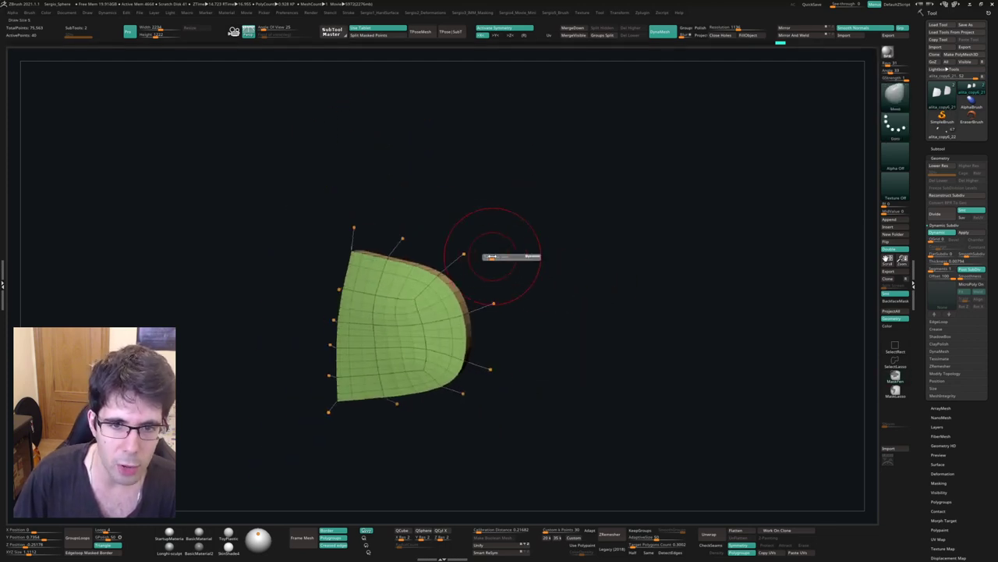
- Bend the smoothed panel surface further with the Bend Curve handle
{"action": "key", "text": "shift+d"}
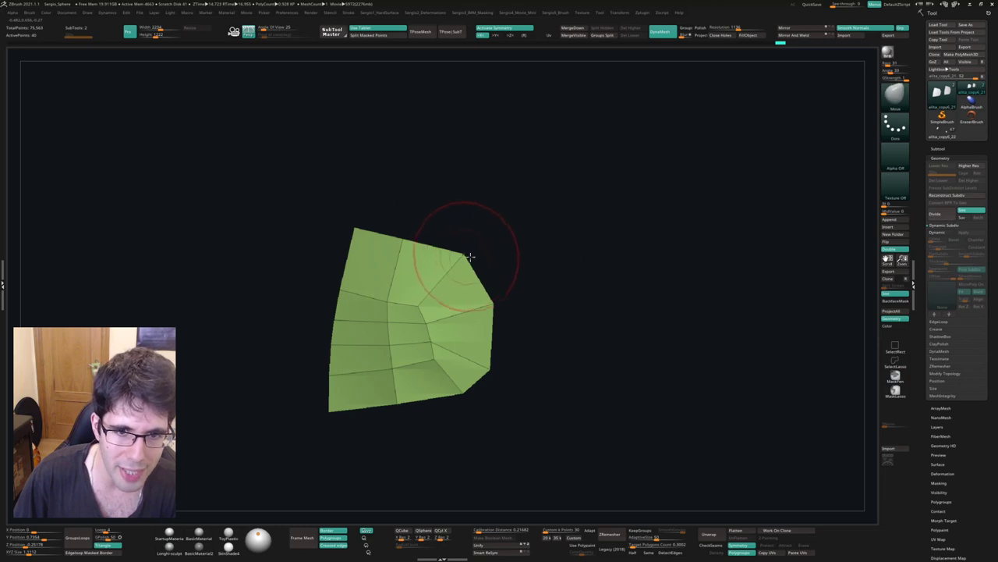
{"action": "mouse_move", "coordinate": [470, 256]}
{"action": "left_mouse_down"}
{"action": "mouse_move", "coordinate": [414, 258]}
{"action": "mouse_move", "coordinate": [498, 255]}
{"action": "left_mouse_up"}
{"action": "key", "text": "d"}
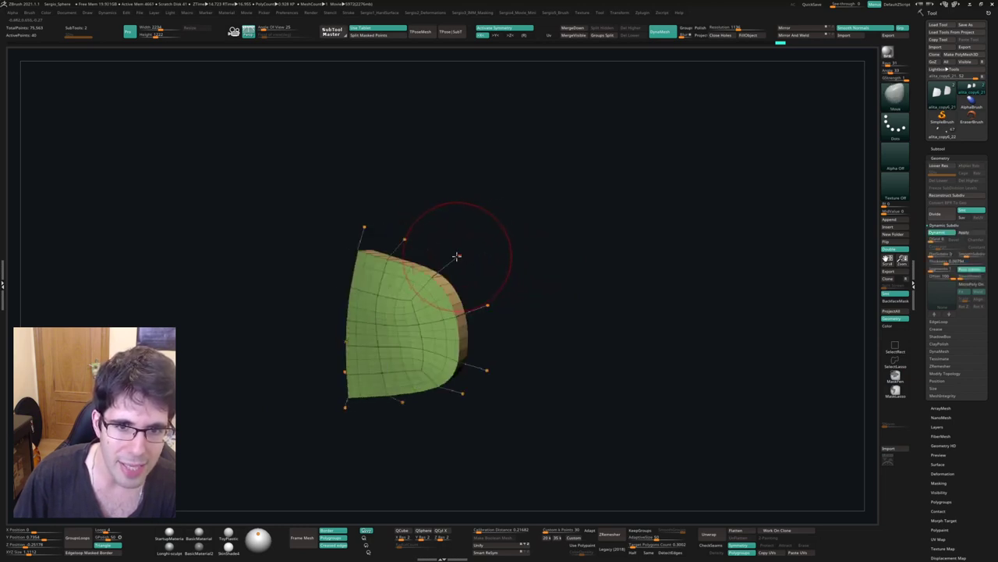
{"action": "mouse_move", "coordinate": [477, 216]}
{"action": "left_mouse_down"}
{"action": "mouse_move", "coordinate": [538, 143]}
{"action": "mouse_move", "coordinate": [648, 188]}
{"action": "mouse_move", "coordinate": [542, 235]}
{"action": "mouse_move", "coordinate": [475, 305]}
{"action": "mouse_move", "coordinate": [651, 281]}
{"action": "mouse_move", "coordinate": [488, 219]}
{"action": "mouse_move", "coordinate": [570, 167]}
{"action": "mouse_move", "coordinate": [584, 281]}
{"action": "mouse_move", "coordinate": [533, 276]}
{"action": "mouse_move", "coordinate": [475, 299]}
{"action": "mouse_move", "coordinate": [492, 269]}
{"action": "left_mouse_up"}
{"action": "mouse_move", "coordinate": [555, 274]}
{"action": "left_mouse_down"}
{"action": "mouse_move", "coordinate": [544, 292]}
{"action": "mouse_move", "coordinate": [546, 263]}
{"action": "mouse_move", "coordinate": [759, 277]}
{"action": "left_mouse_up"}
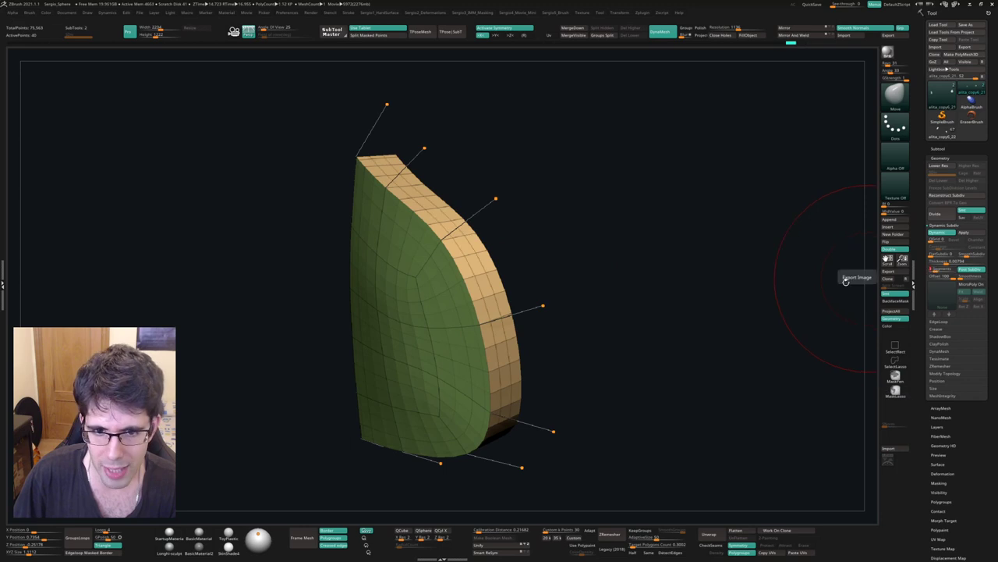
- Adjust the Dynamic Subdiv thickness Smoothness, segments and Thickness to reshape the panel's rim
{"action": "left_click_drag", "start_coordinate": [702, 293], "coordinate": [474, 301]}
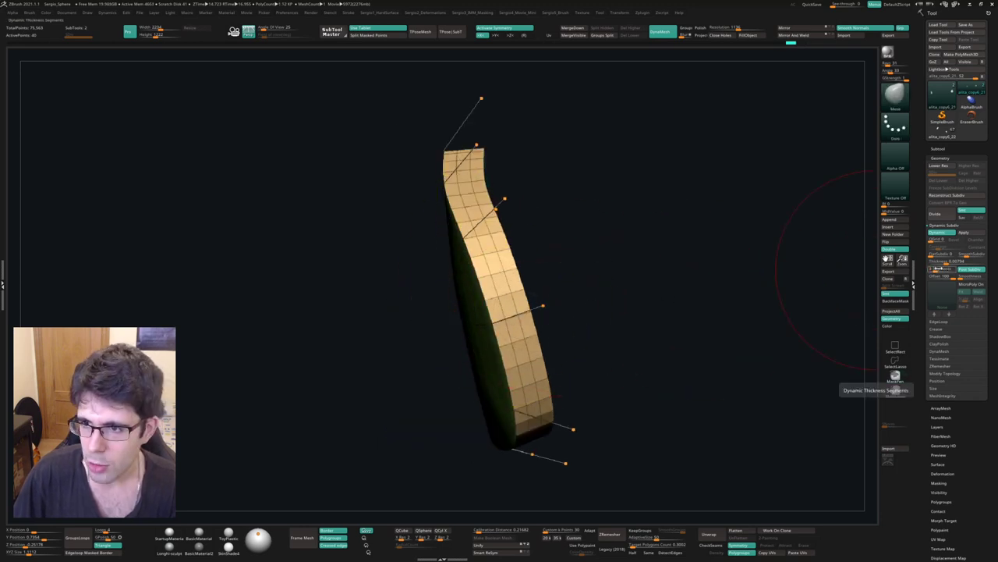
{"action": "left_click", "coordinate": [930, 269]}
{"action": "left_click_drag", "start_coordinate": [734, 280], "coordinate": [746, 277]}
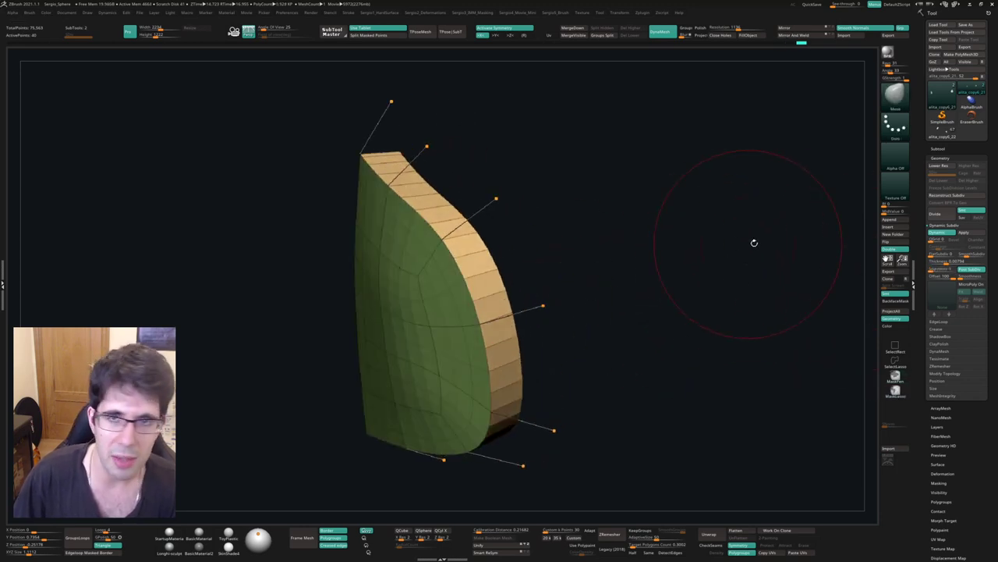
{"action": "left_click", "coordinate": [966, 277]}
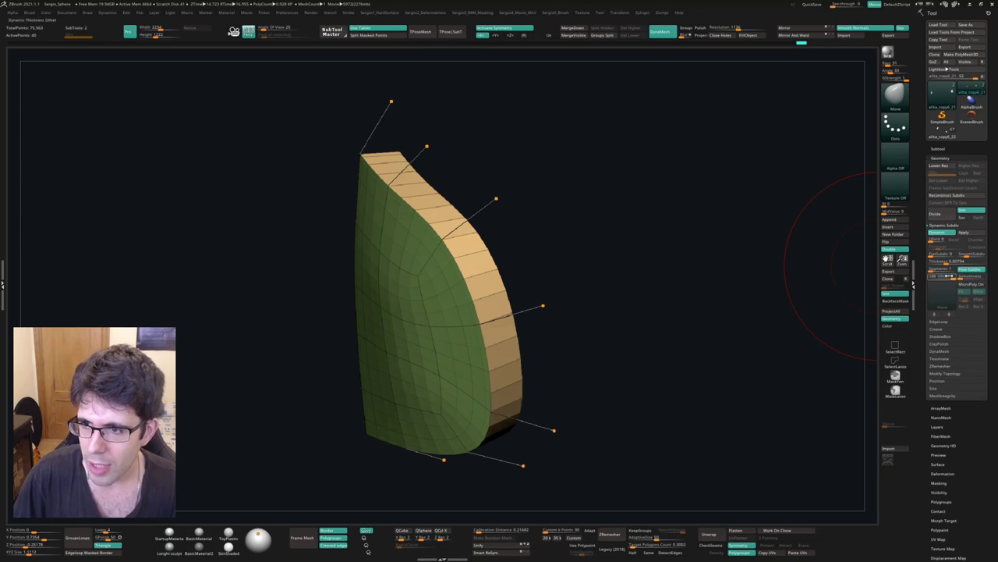
{"action": "left_click_drag", "start_coordinate": [949, 277], "coordinate": [933, 277]}
{"action": "mouse_move", "coordinate": [661, 309]}
{"action": "left_mouse_down"}
{"action": "mouse_move", "coordinate": [646, 296]}
{"action": "mouse_move", "coordinate": [493, 287]}
{"action": "left_mouse_up"}
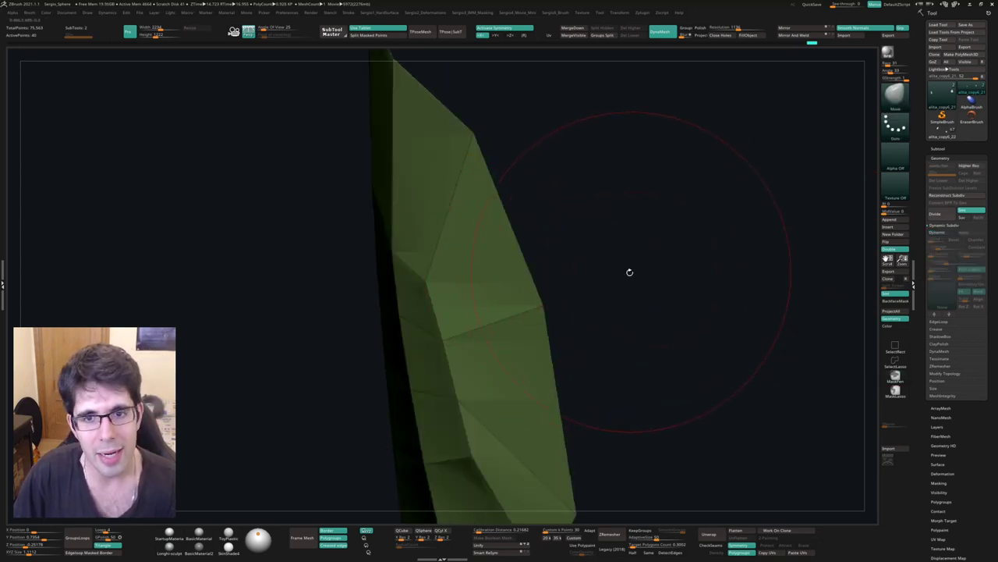
{"action": "key", "text": "d"}
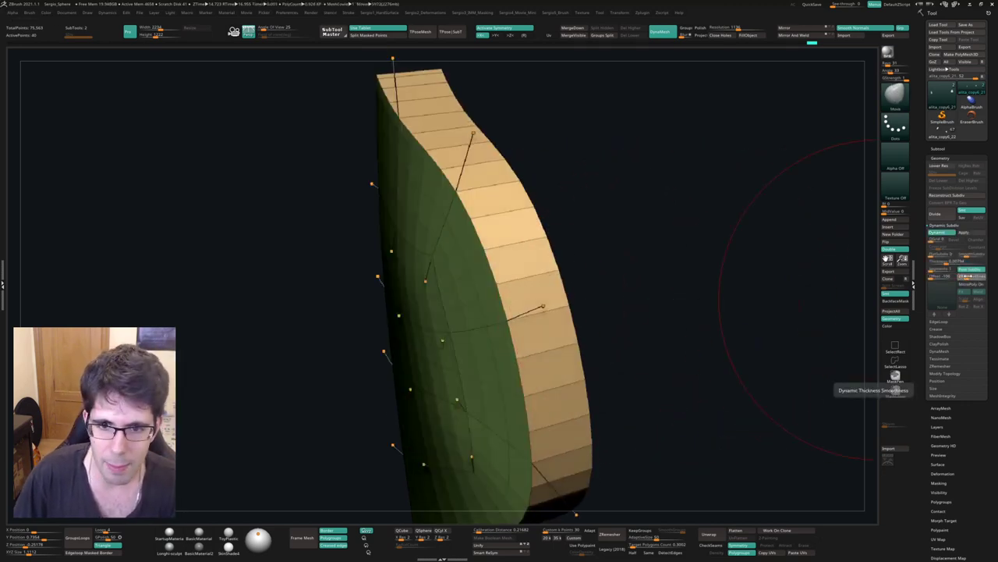
{"action": "key", "text": "f"}
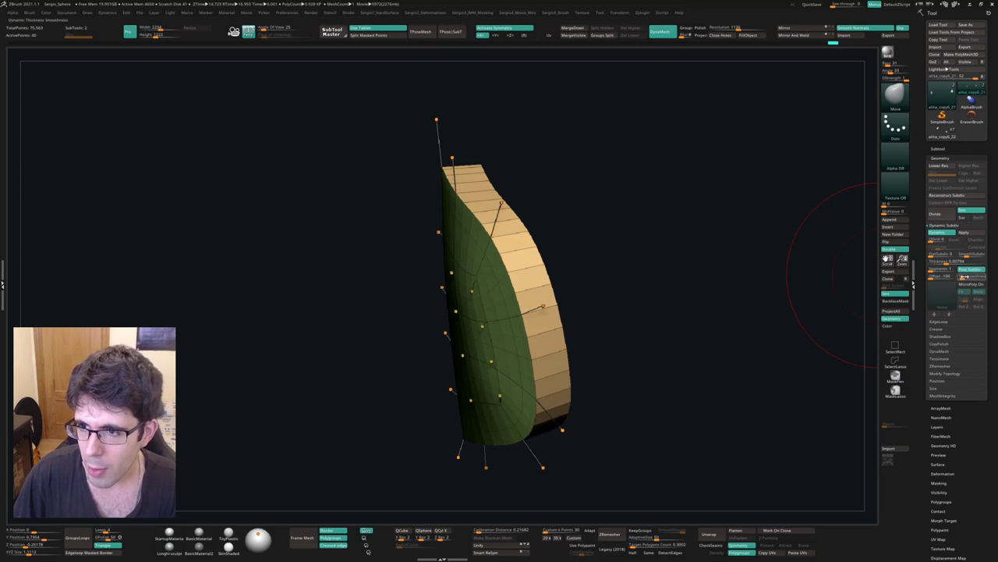
{"action": "left_click_drag", "start_coordinate": [965, 276], "coordinate": [949, 278]}
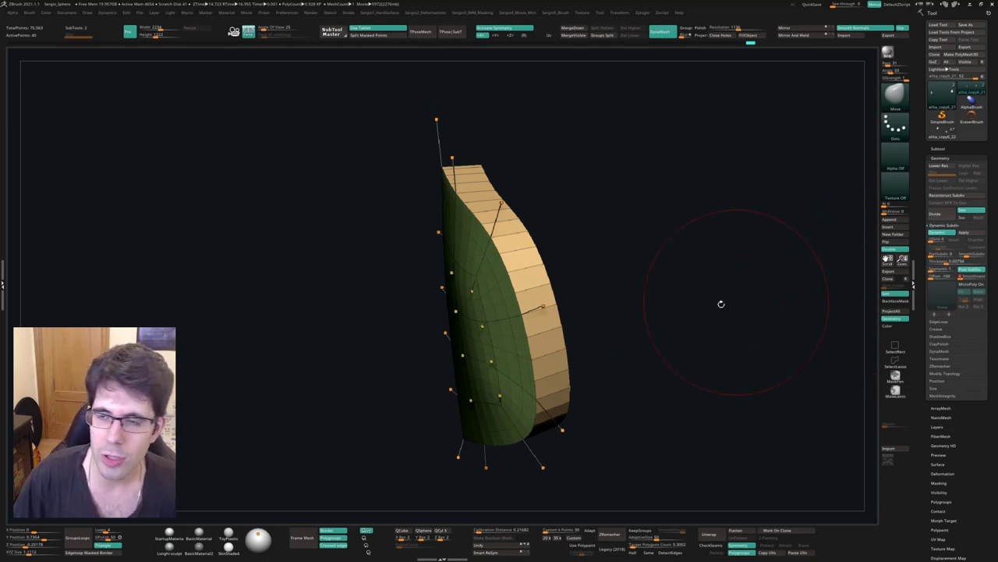
{"action": "left_click_drag", "start_coordinate": [721, 304], "coordinate": [684, 302]}
{"action": "scroll", "coordinate": [584, 328], "scroll_direction": "up", "scroll_amount": 3}
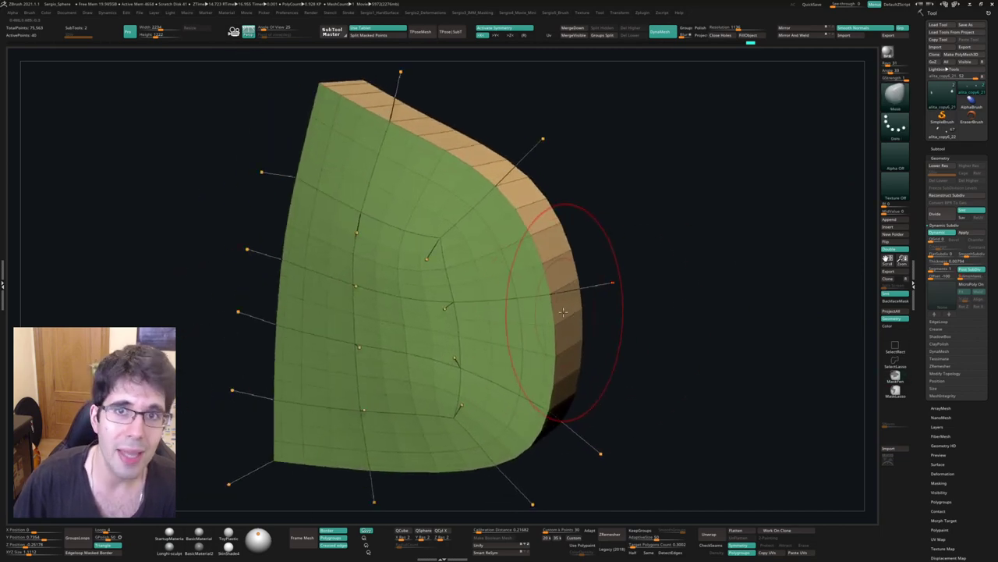
- Inspect the curled panel smoothed, then switch Dynamic Subdiv off to show its low-poly cage
{"action": "mouse_move", "coordinate": [562, 312]}
{"action": "left_mouse_down"}
{"action": "mouse_move", "coordinate": [551, 348]}
{"action": "mouse_move", "coordinate": [555, 310]}
{"action": "left_mouse_up"}
{"action": "left_click_drag", "start_coordinate": [593, 270], "coordinate": [598, 300], "text": "alt"}
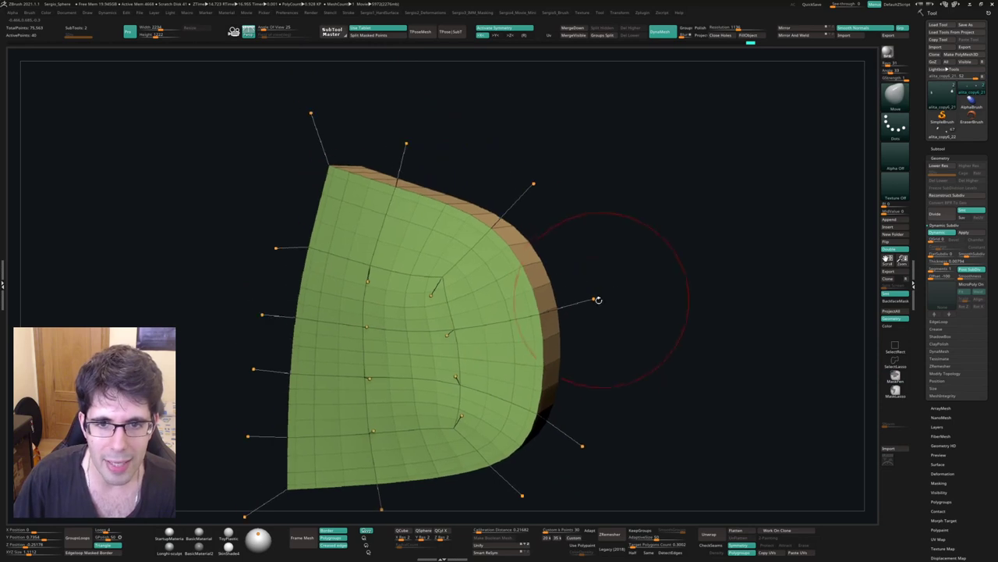
{"action": "key", "text": "d"}
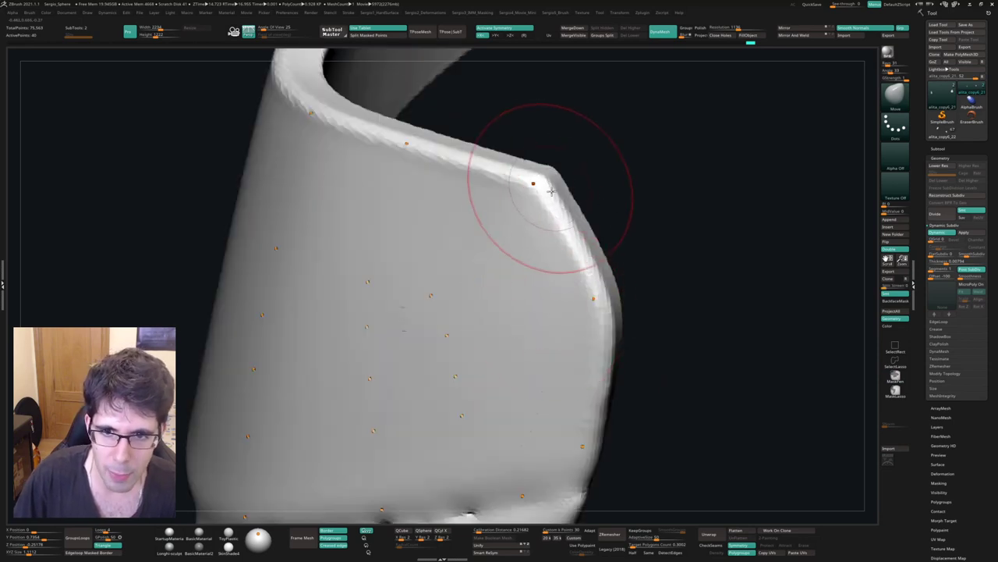
{"action": "left_click_drag", "start_coordinate": [530, 229], "coordinate": [568, 245]}
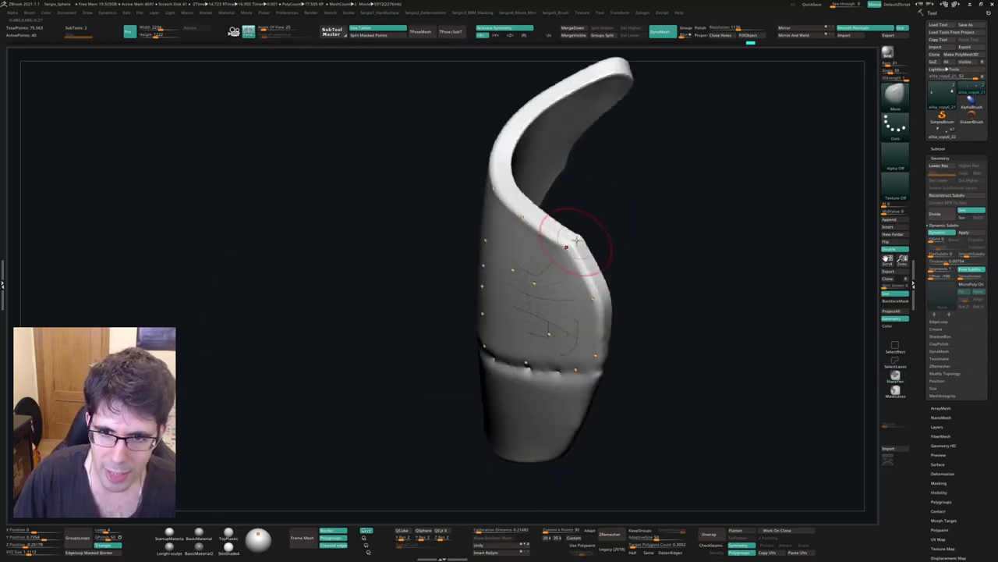
{"action": "left_click_drag", "start_coordinate": [607, 298], "coordinate": [574, 235]}
{"action": "key", "text": "shift+d"}
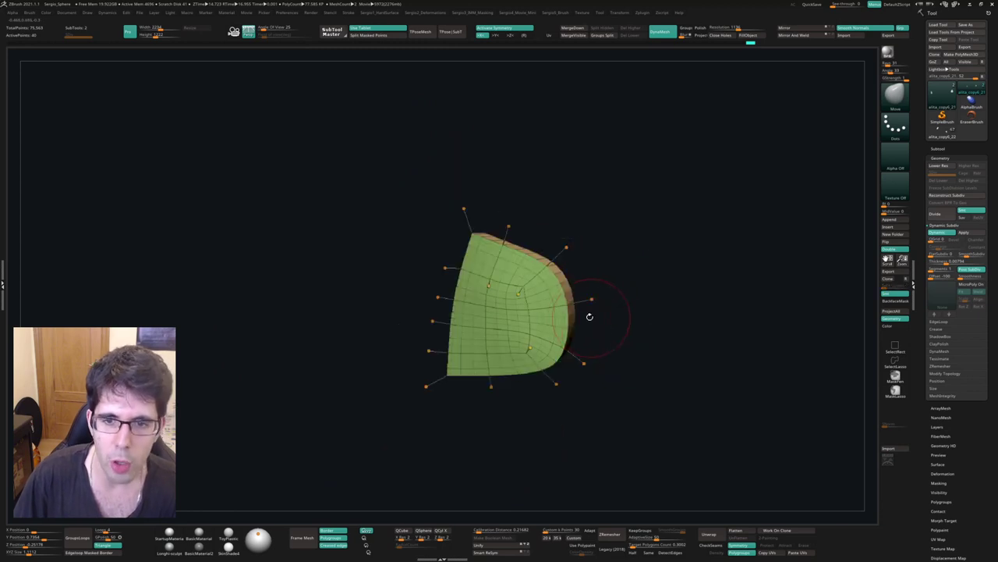
{"action": "mouse_move", "coordinate": [591, 315]}
{"action": "left_mouse_down"}
{"action": "mouse_move", "coordinate": [548, 319]}
{"action": "mouse_move", "coordinate": [629, 249]}
{"action": "left_mouse_up"}
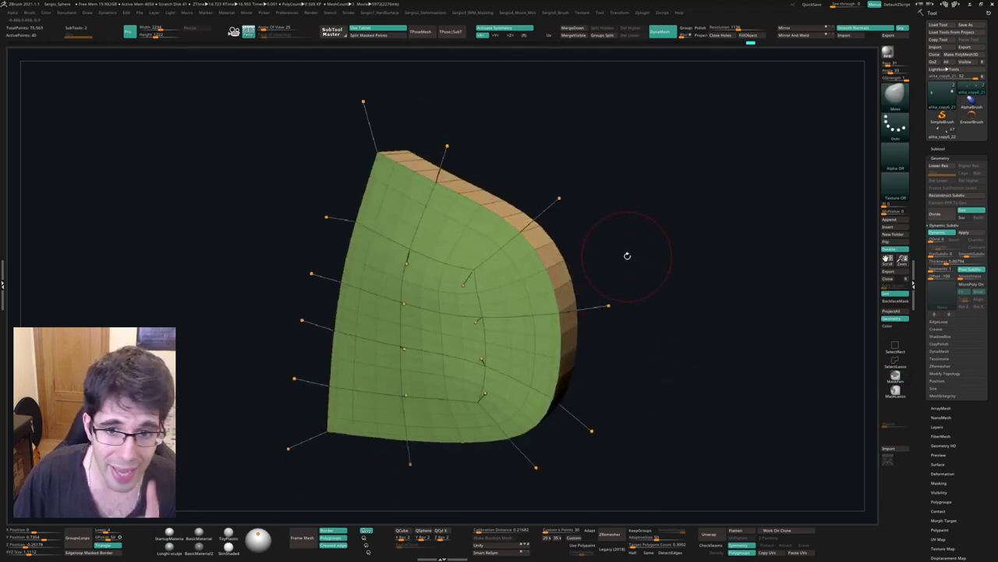
{"action": "left_click_drag", "start_coordinate": [749, 239], "coordinate": [709, 265]}
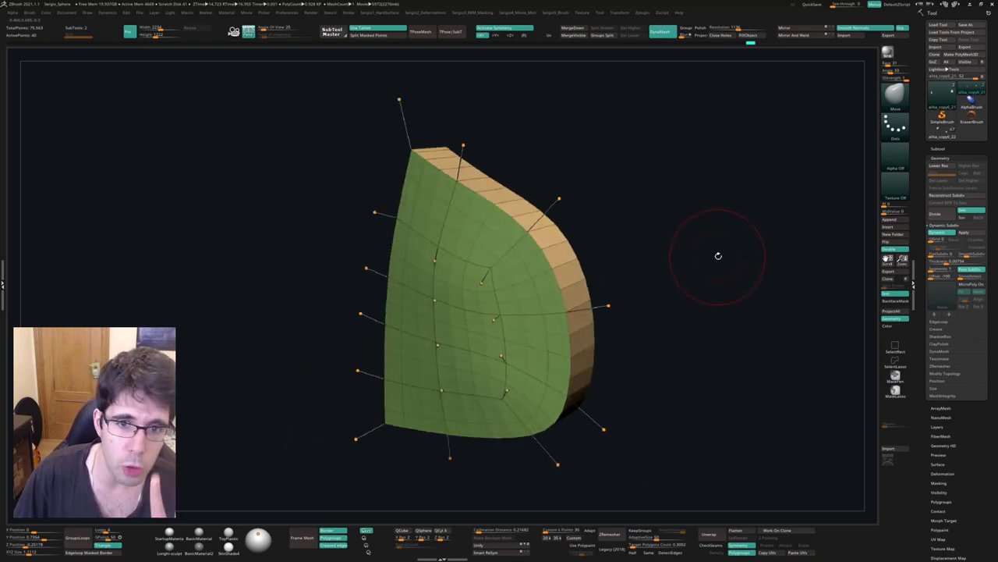
{"action": "mouse_move", "coordinate": [693, 266]}
{"action": "left_mouse_down"}
{"action": "mouse_move", "coordinate": [692, 286]}
{"action": "mouse_move", "coordinate": [540, 231]}
{"action": "left_mouse_up"}
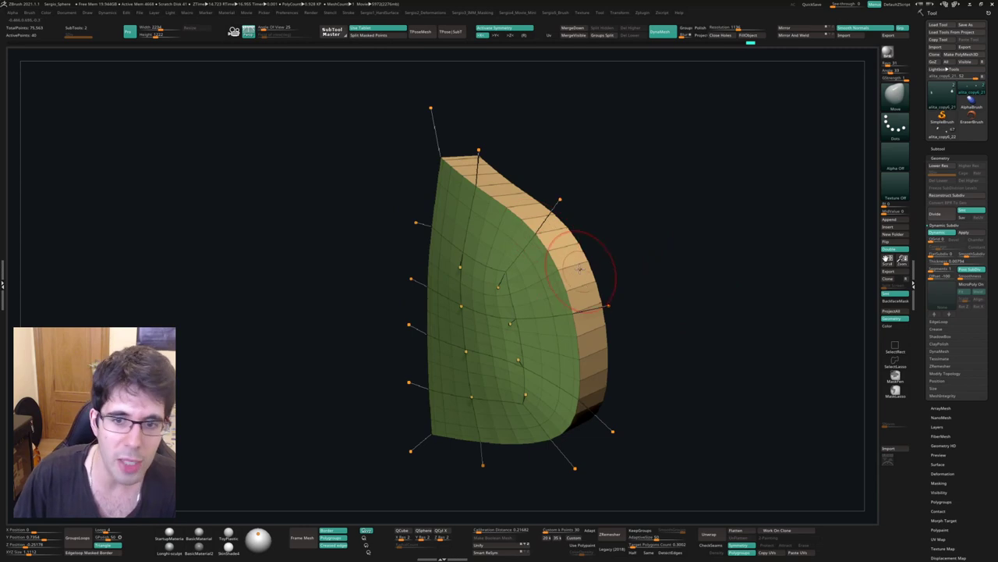
- Compare the panel's thickness with Dynamic Subdiv on and off, ending on the faceted mesh
{"action": "key", "text": "shift+d"}
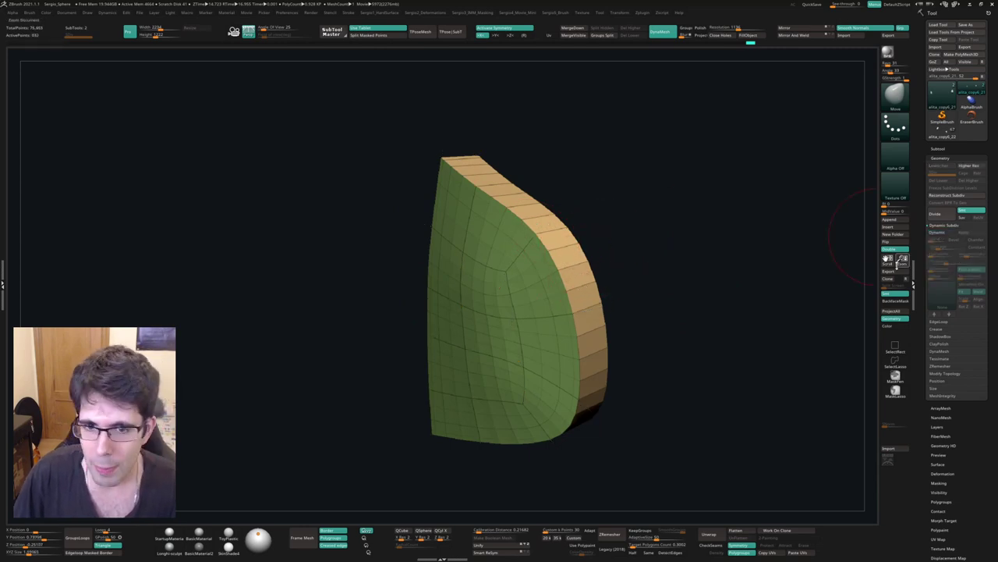
{"action": "mouse_move", "coordinate": [566, 292]}
{"action": "right_mouse_down"}
{"action": "mouse_move", "coordinate": [600, 299]}
{"action": "mouse_move", "coordinate": [568, 294]}
{"action": "mouse_move", "coordinate": [532, 334]}
{"action": "mouse_move", "coordinate": [598, 299]}
{"action": "mouse_move", "coordinate": [517, 317]}
{"action": "mouse_move", "coordinate": [538, 275]}
{"action": "mouse_move", "coordinate": [677, 257]}
{"action": "right_mouse_up"}
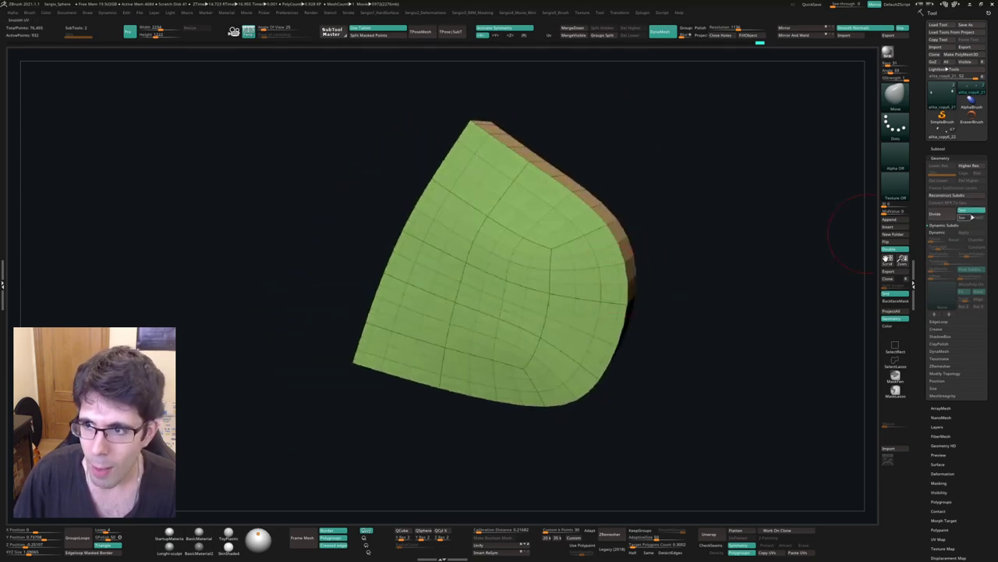
{"action": "key", "text": "d"}
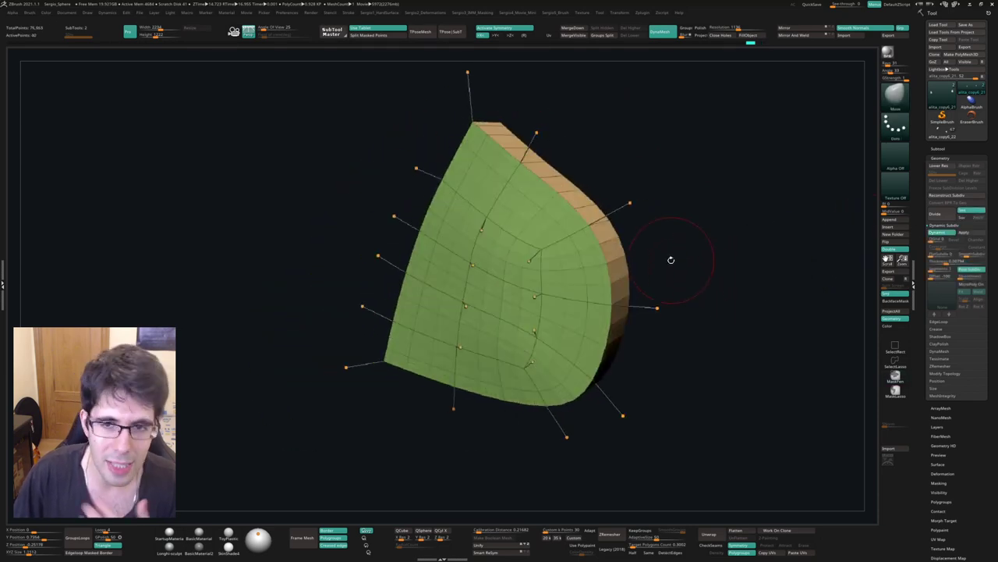
{"action": "right_click_drag", "start_coordinate": [674, 257], "coordinate": [564, 294]}
{"action": "mouse_move", "coordinate": [672, 256]}
{"action": "right_mouse_down"}
{"action": "mouse_move", "coordinate": [684, 256]}
{"action": "mouse_move", "coordinate": [656, 263]}
{"action": "mouse_move", "coordinate": [673, 267]}
{"action": "mouse_move", "coordinate": [616, 254]}
{"action": "right_mouse_up"}
{"action": "key", "text": "shift+d"}
{"action": "key", "text": "space"}
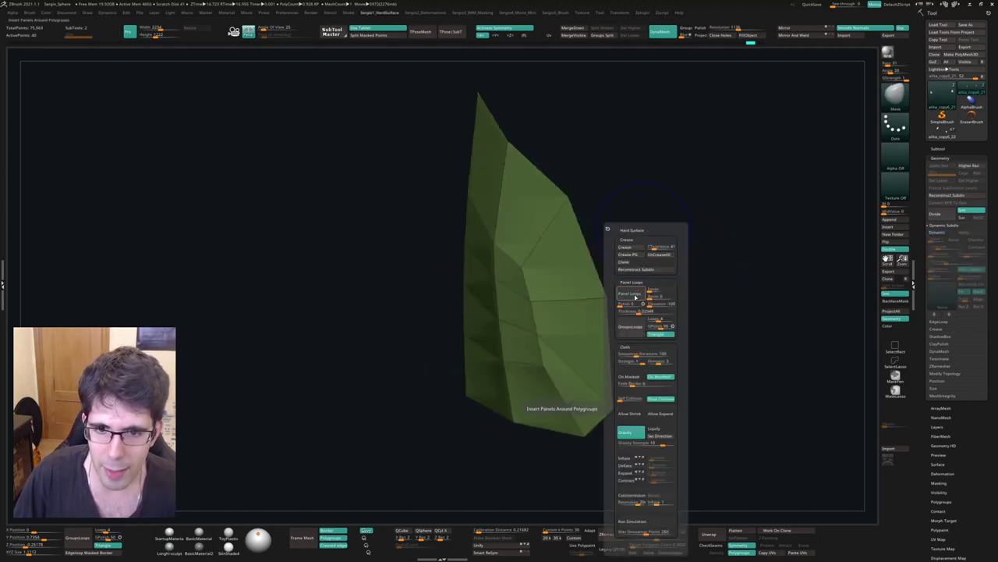
- Apply Panel Loops for a red border polygroup, then pull out and smooth one corner
{"action": "left_click", "coordinate": [636, 295]}
{"action": "right_click_drag", "start_coordinate": [636, 295], "coordinate": [641, 258]}
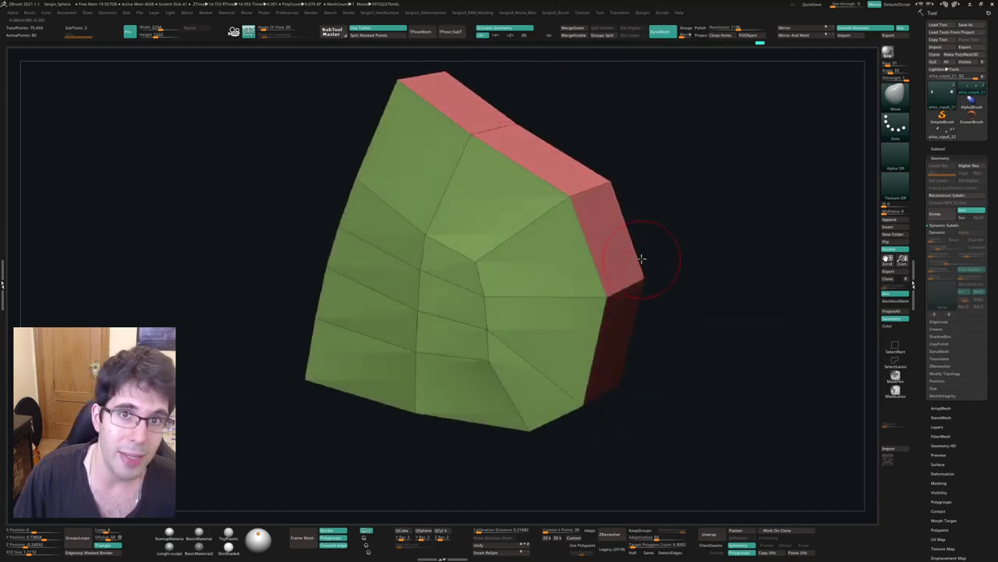
{"action": "right_click_drag", "start_coordinate": [646, 250], "coordinate": [638, 281]}
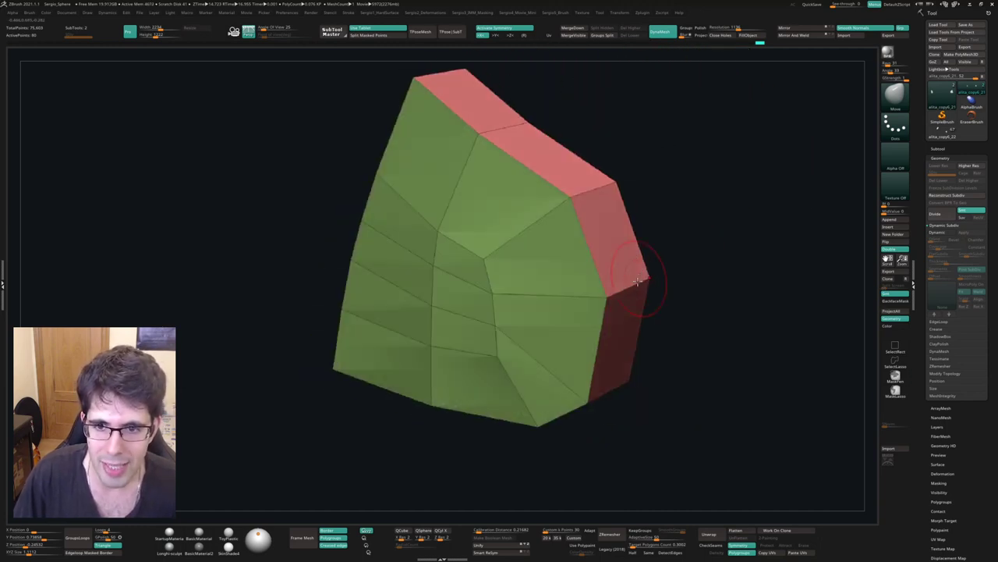
{"action": "left_click_drag", "start_coordinate": [622, 297], "coordinate": [670, 282]}
{"action": "mouse_move", "coordinate": [593, 336]}
{"action": "left_mouse_down"}
{"action": "mouse_move", "coordinate": [538, 343]}
{"action": "mouse_move", "coordinate": [595, 361]}
{"action": "left_mouse_up"}
{"action": "mouse_move", "coordinate": [594, 361]}
{"action": "right_mouse_down"}
{"action": "mouse_move", "coordinate": [632, 314]}
{"action": "mouse_move", "coordinate": [620, 306]}
{"action": "right_mouse_up"}
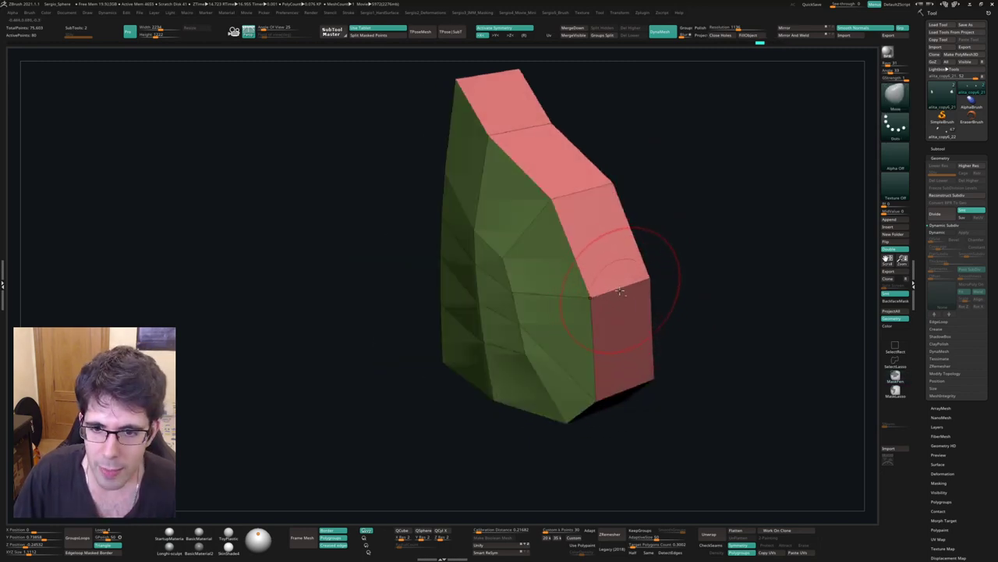
{"action": "right_click_drag", "start_coordinate": [620, 291], "coordinate": [599, 260], "text": "alt"}
- Preview the panel with smooth dynamic subdivision and expand the Geometry Crease options
{"action": "key", "text": "space"}
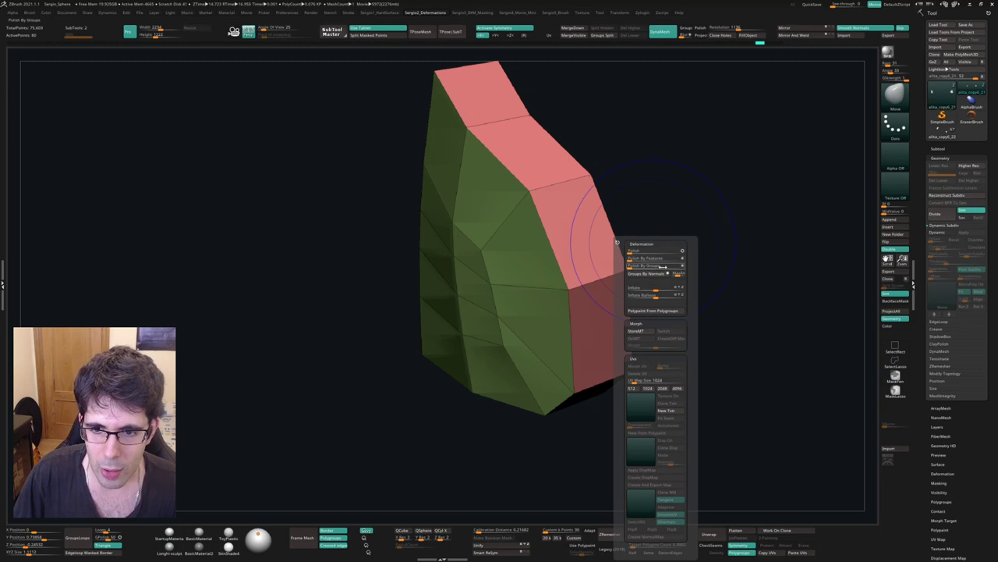
{"action": "key", "text": "d"}
{"action": "key", "text": "d"}
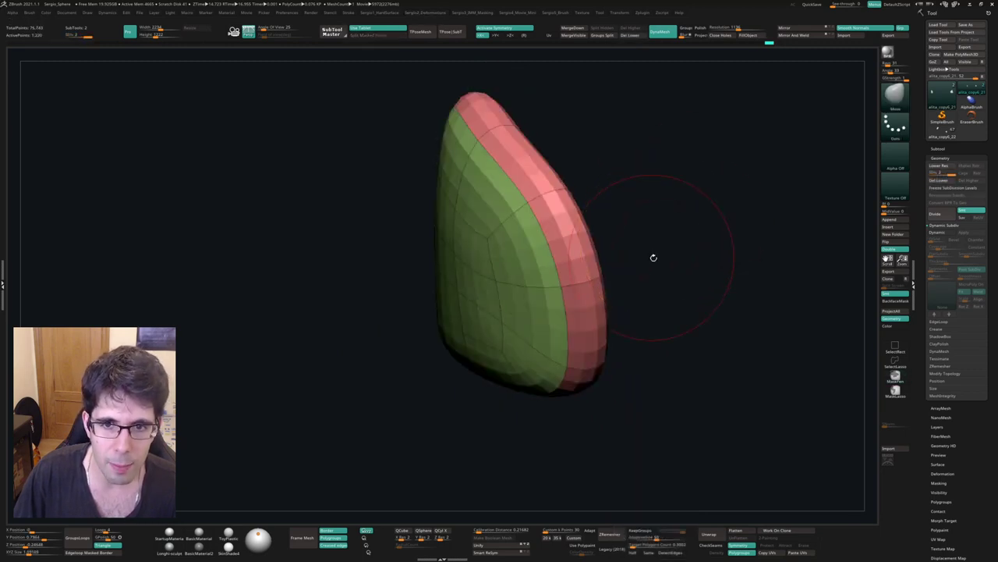
{"action": "mouse_move", "coordinate": [654, 257]}
{"action": "left_mouse_down"}
{"action": "mouse_move", "coordinate": [660, 285]}
{"action": "mouse_move", "coordinate": [559, 261]}
{"action": "left_mouse_up"}
{"action": "key", "text": "shift+f"}
{"action": "key", "text": "shift+f"}
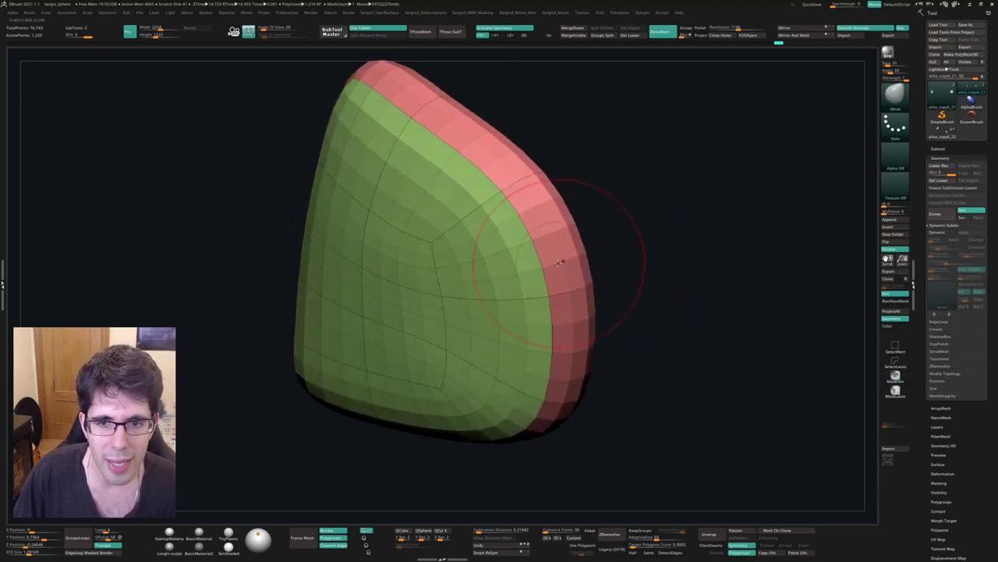
{"action": "left_click_drag", "start_coordinate": [639, 252], "coordinate": [741, 249]}
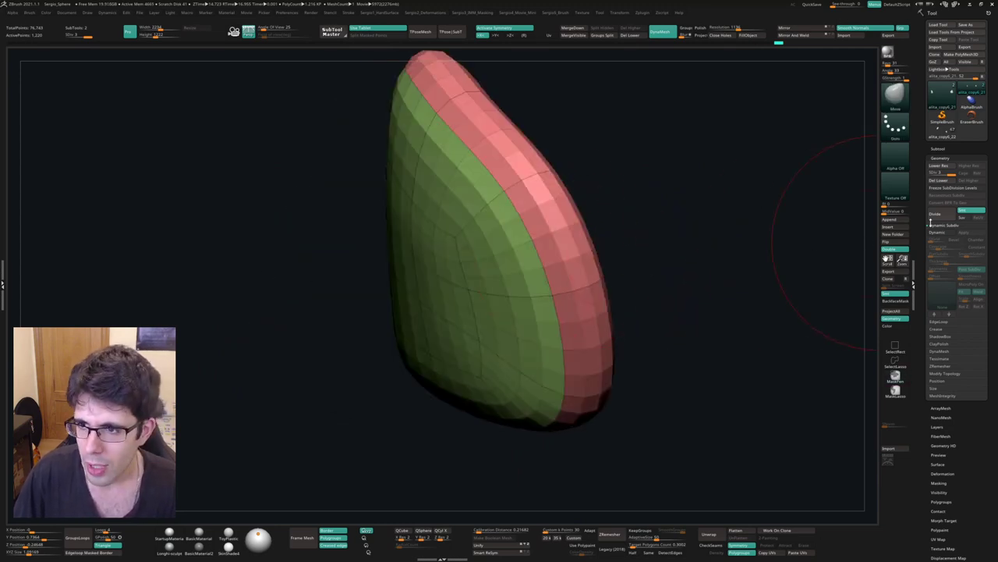
{"action": "left_click", "coordinate": [932, 225]}
{"action": "left_click", "coordinate": [940, 240]}
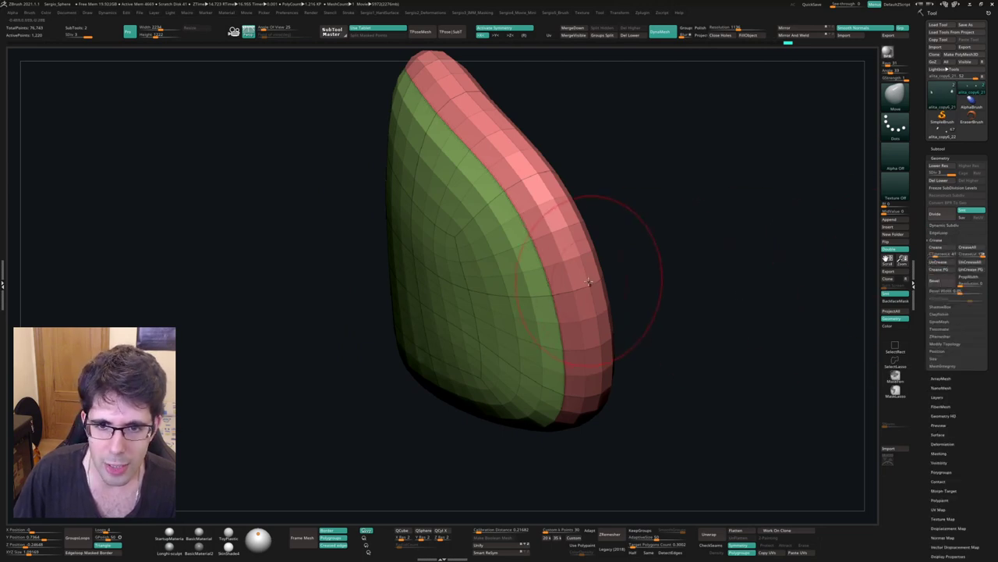
- Compare the creased panel's low-poly and smoothed subdivision levels with Shift+D and D
{"action": "key", "text": "shift+d"}
{"action": "key", "text": "shift+d"}
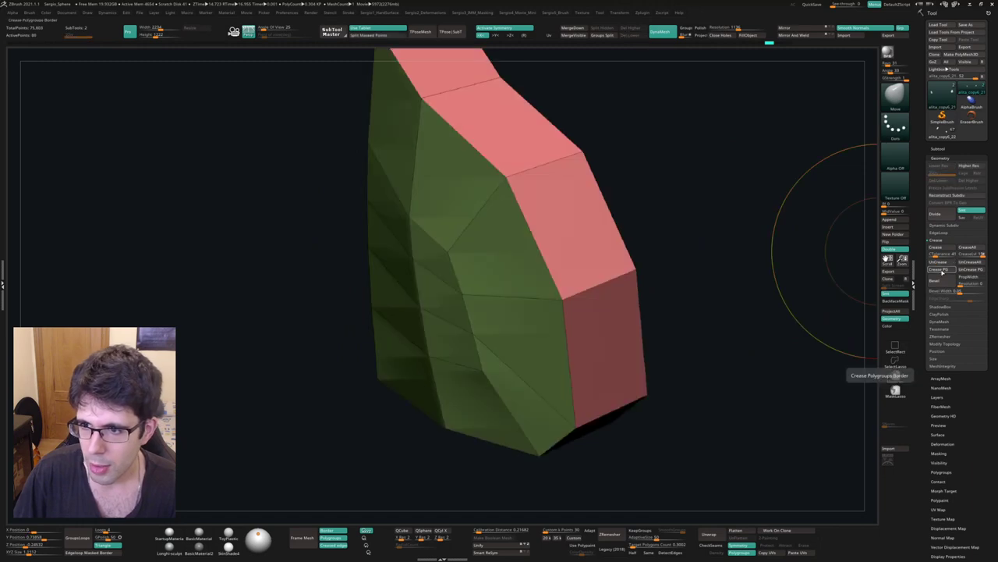
{"action": "key", "text": "d"}
{"action": "key", "text": "d"}
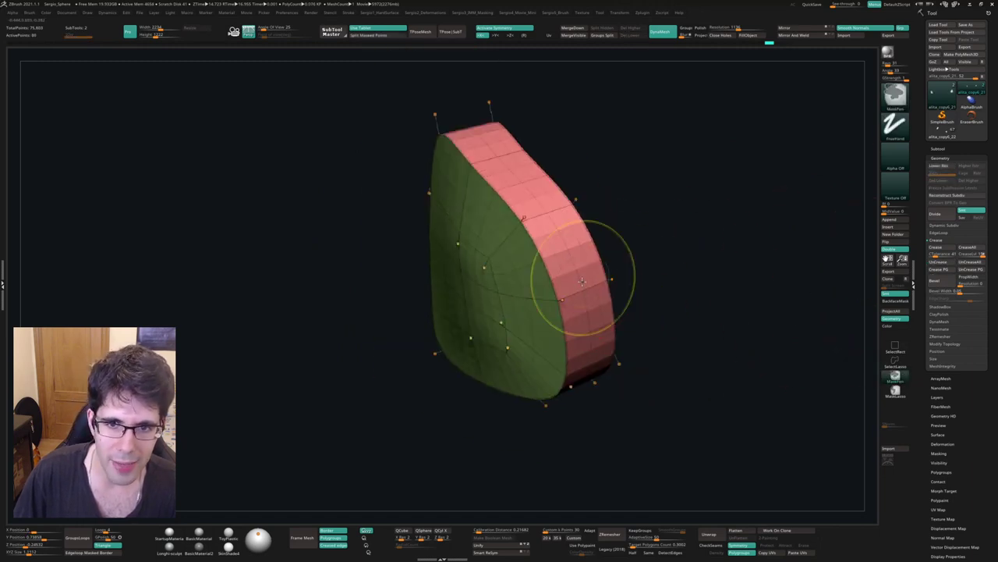
{"action": "key", "text": "shift+f"}
{"action": "mouse_move", "coordinate": [645, 268]}
{"action": "left_mouse_down"}
{"action": "mouse_move", "coordinate": [671, 297]}
{"action": "mouse_move", "coordinate": [611, 271]}
{"action": "left_mouse_up"}
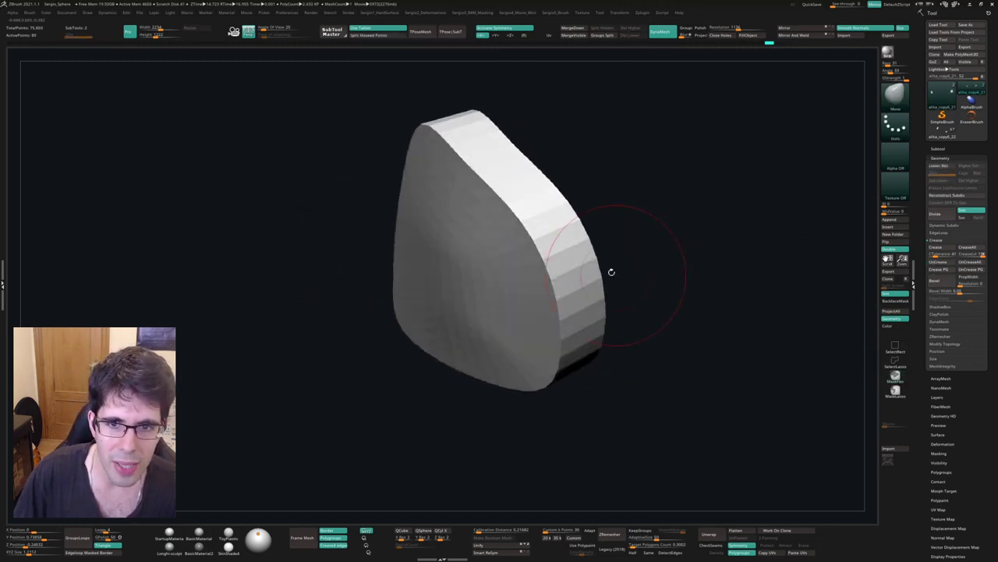
- Switch to direct edge editing with polygroup wireframe shown and the panel framed
{"action": "key", "text": "b"}
{"action": "key", "text": "z"}
{"action": "key", "text": "m"}
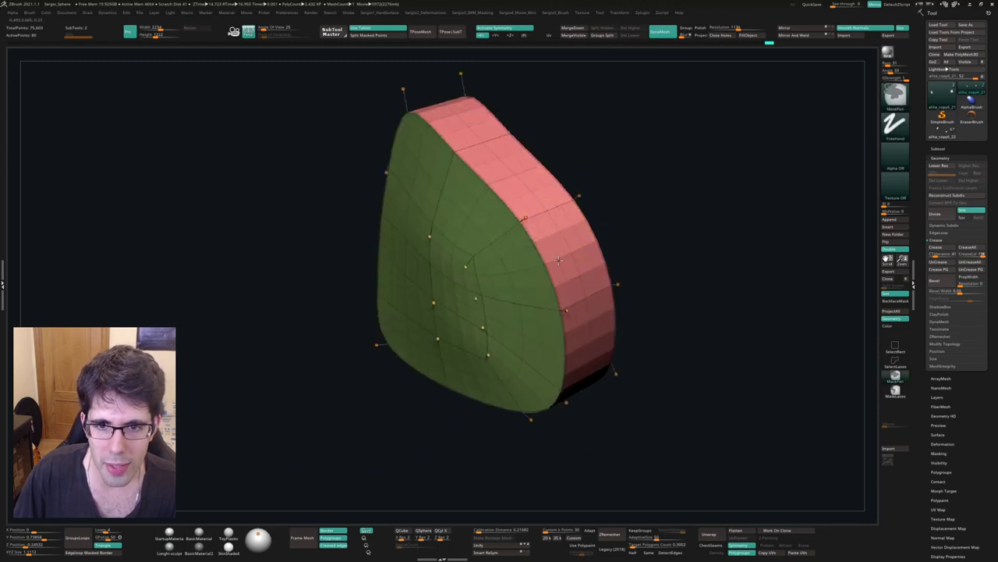
{"action": "key", "text": "f"}
{"action": "key", "text": "space"}
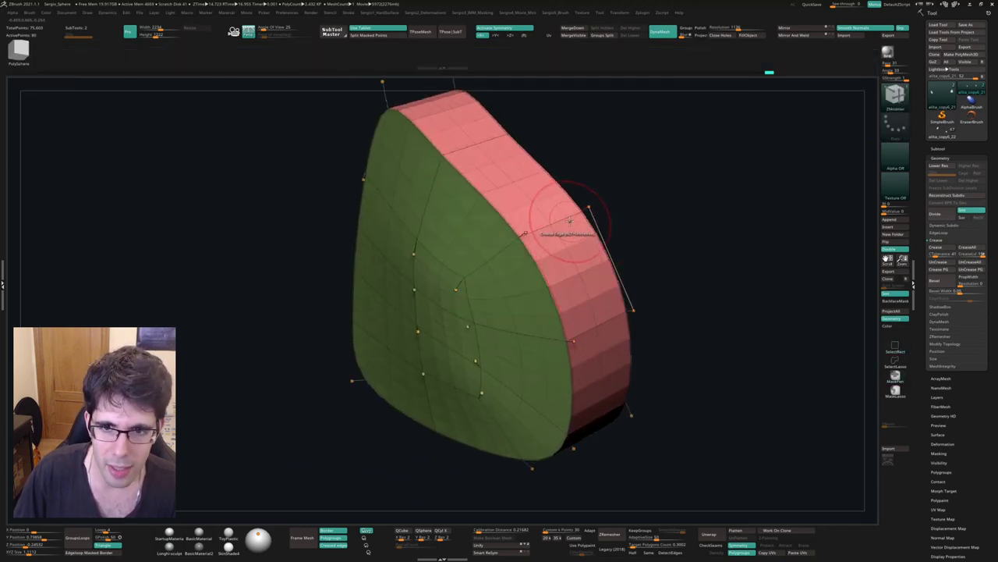
- Inspect the panel's creased right edge and underside, toggling the polyframe on and off
{"action": "mouse_move", "coordinate": [644, 230]}
{"action": "left_mouse_down"}
{"action": "mouse_move", "coordinate": [651, 223]}
{"action": "mouse_move", "coordinate": [546, 221]}
{"action": "left_mouse_up"}
{"action": "key", "text": "shift+f"}
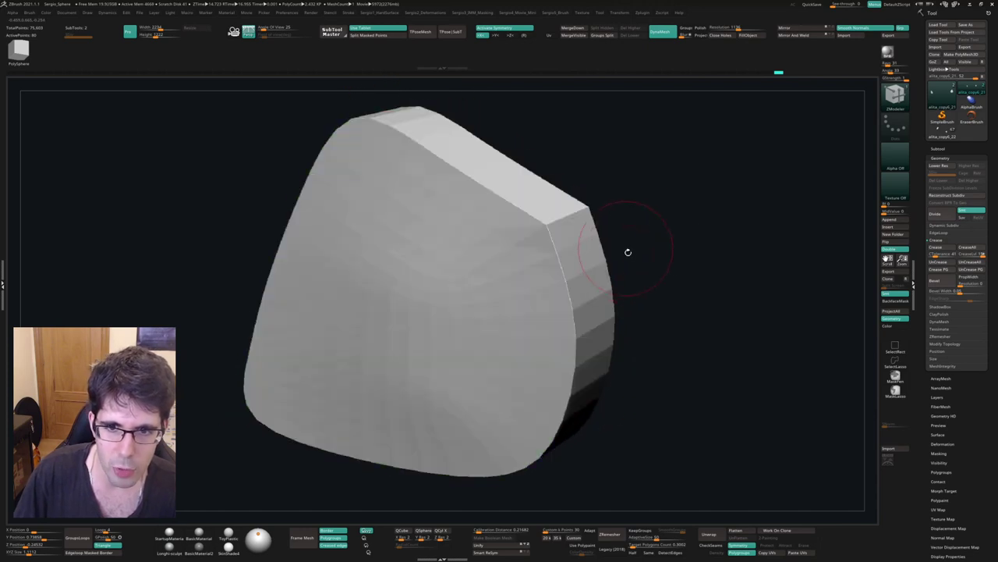
{"action": "mouse_move", "coordinate": [629, 249]}
{"action": "left_mouse_down"}
{"action": "mouse_move", "coordinate": [655, 252]}
{"action": "mouse_move", "coordinate": [638, 256]}
{"action": "mouse_move", "coordinate": [587, 234]}
{"action": "left_mouse_up"}
{"action": "key", "text": "shift+f"}
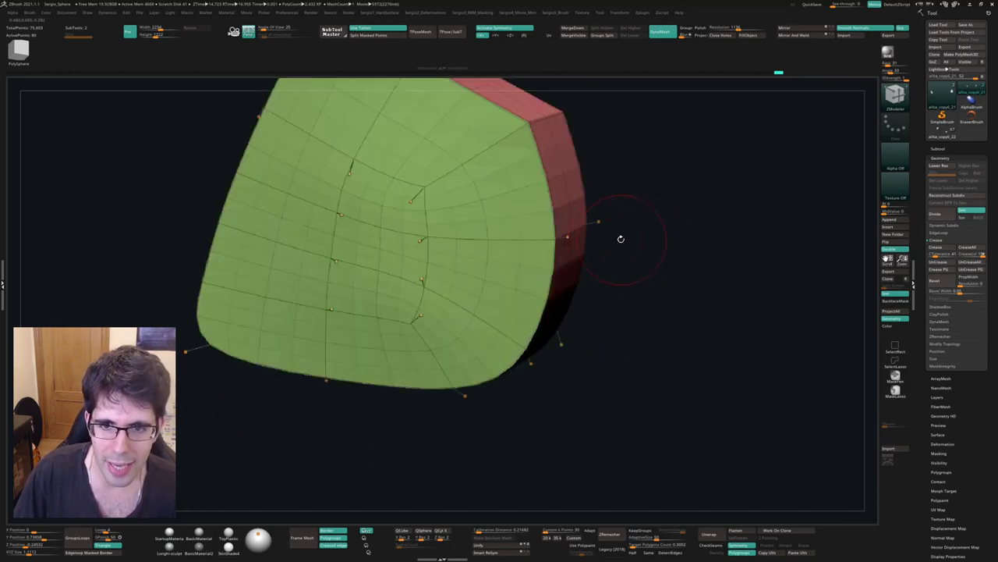
{"action": "mouse_move", "coordinate": [628, 281]}
{"action": "left_mouse_down"}
{"action": "mouse_move", "coordinate": [608, 279]}
{"action": "mouse_move", "coordinate": [553, 343]}
{"action": "left_mouse_up"}
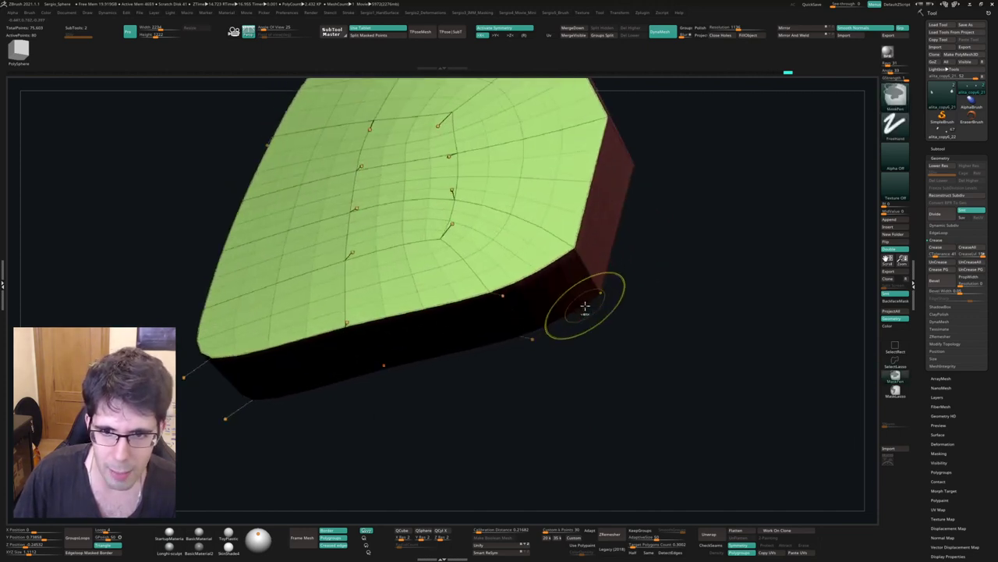
{"action": "key", "text": "shift+f"}
{"action": "mouse_move", "coordinate": [602, 239]}
{"action": "left_mouse_down"}
{"action": "mouse_move", "coordinate": [611, 227]}
{"action": "mouse_move", "coordinate": [632, 278]}
{"action": "mouse_move", "coordinate": [604, 273]}
{"action": "left_mouse_up"}
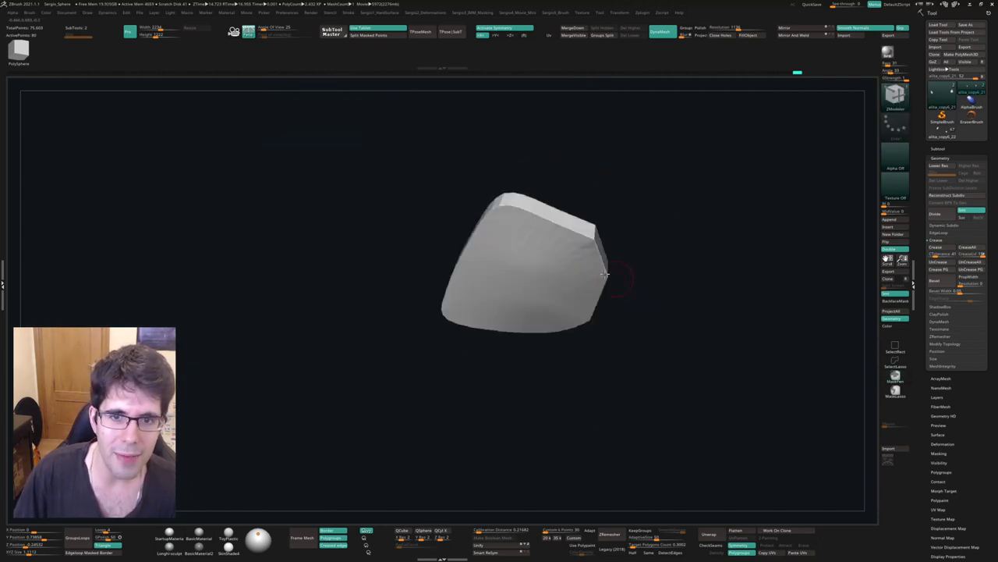
{"action": "left_click_drag", "start_coordinate": [541, 225], "coordinate": [597, 223]}
{"action": "key", "text": "f"}
{"action": "mouse_move", "coordinate": [597, 263]}
{"action": "left_mouse_down"}
{"action": "mouse_move", "coordinate": [635, 274]}
{"action": "mouse_move", "coordinate": [638, 204]}
{"action": "mouse_move", "coordinate": [562, 245]}
{"action": "left_mouse_up"}
{"action": "key", "text": "shift+f"}
{"action": "key", "text": "shift+f"}
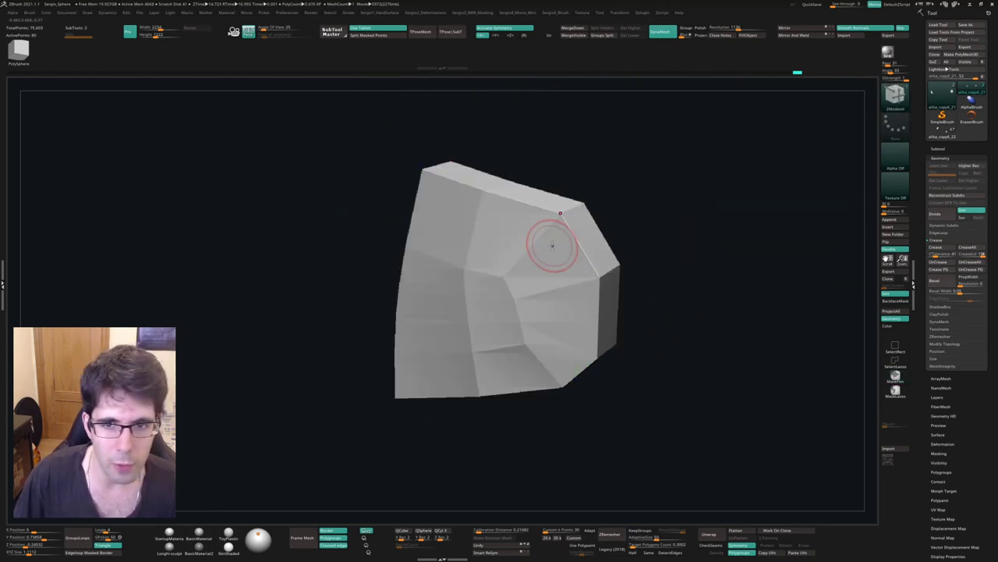
- Subdivide the mesh with Ctrl+D to preview the smoothing, then undo back down
{"action": "key", "text": "ctrl+d"}
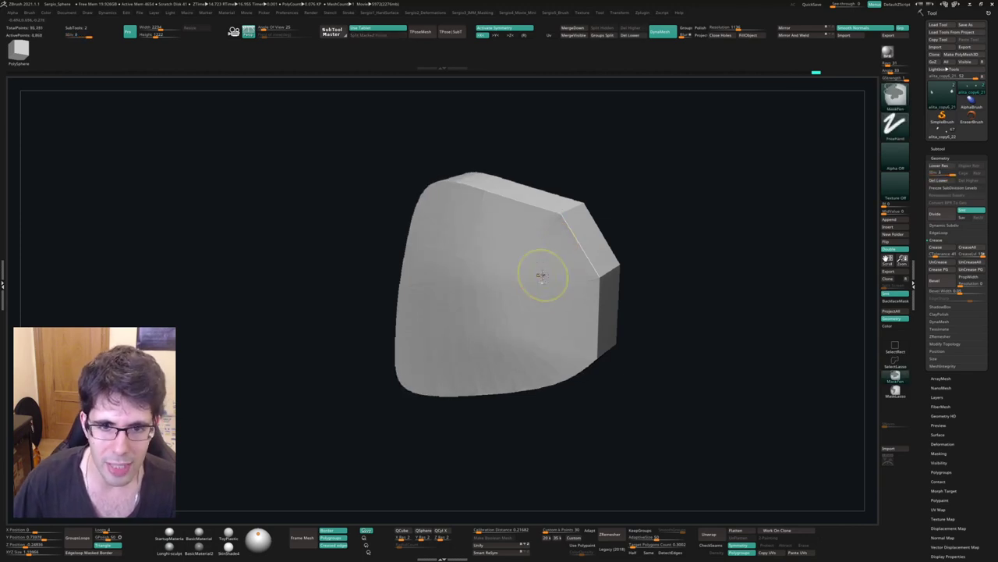
{"action": "key", "text": "ctrl+z"}
{"action": "scroll", "coordinate": [546, 269], "scroll_direction": "up", "scroll_amount": 2}
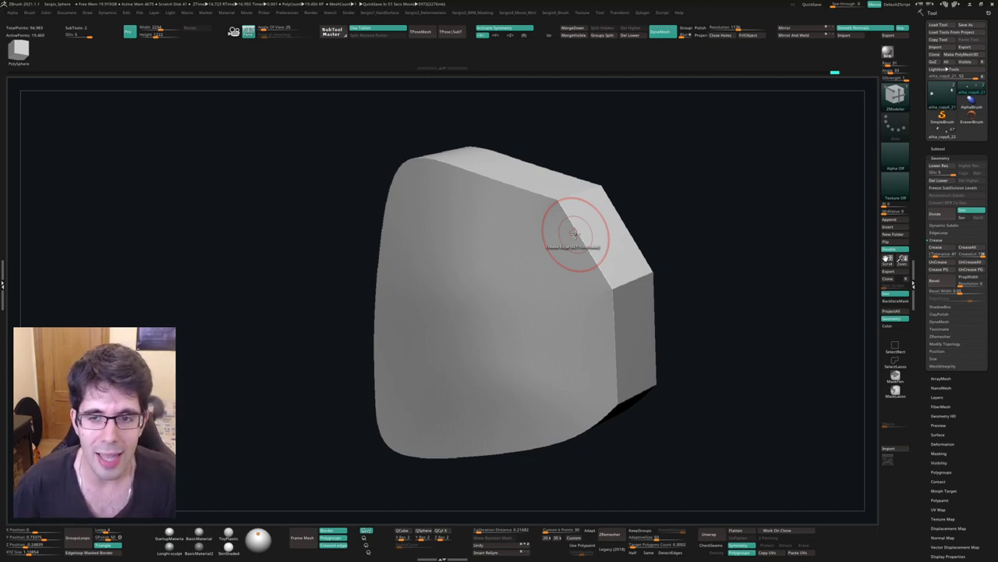
- Round the panel's hard edges with the Deformation Polish slider, undoing and reapplying it
{"action": "left_click", "coordinate": [949, 158]}
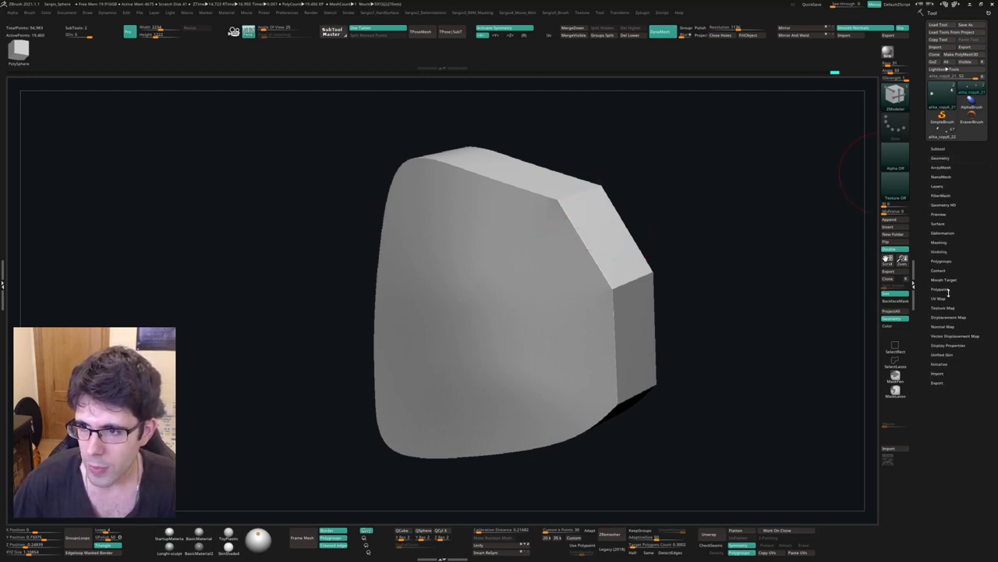
{"action": "left_click", "coordinate": [942, 233]}
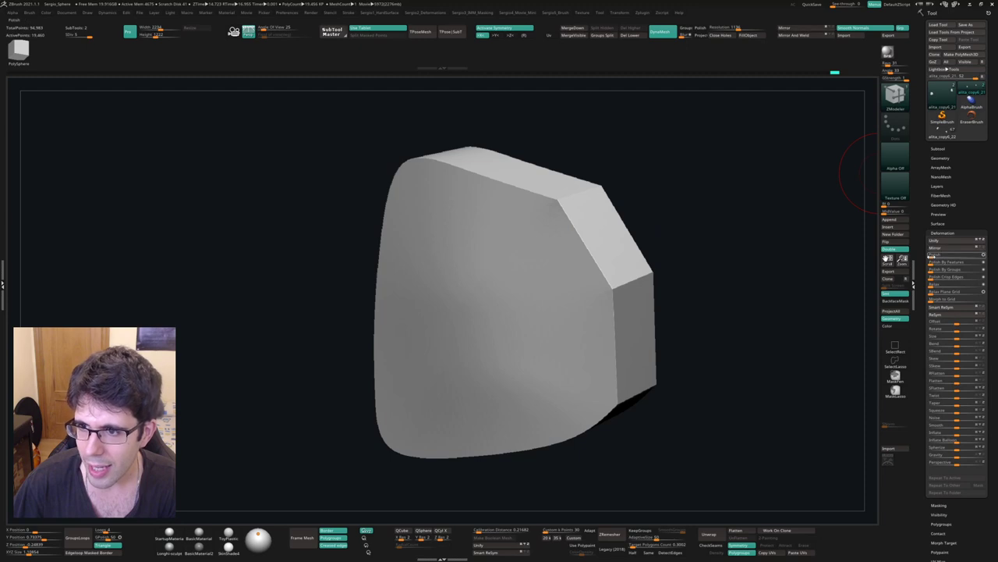
{"action": "left_click_drag", "start_coordinate": [928, 255], "coordinate": [944, 255]}
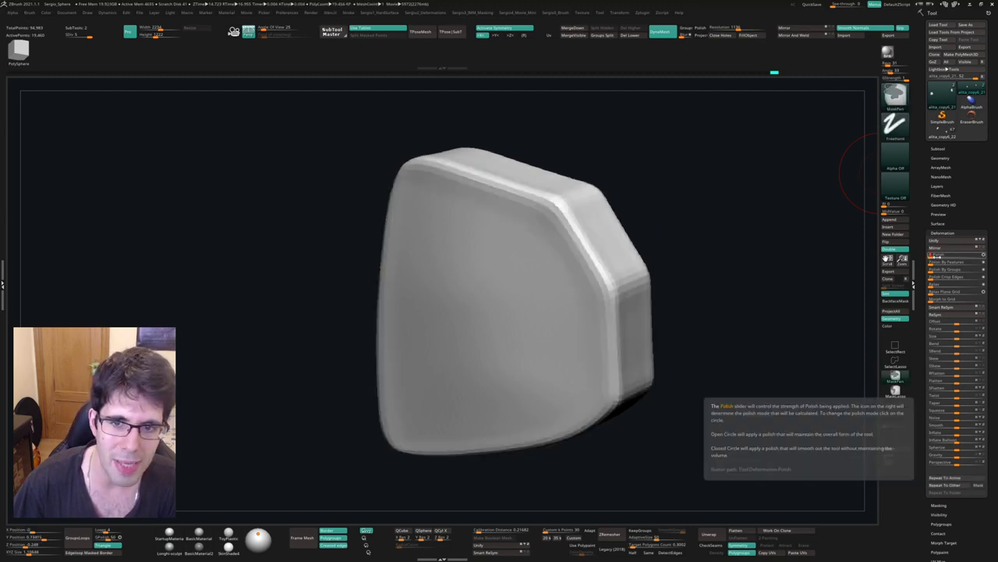
{"action": "key", "text": "ctrl+z"}
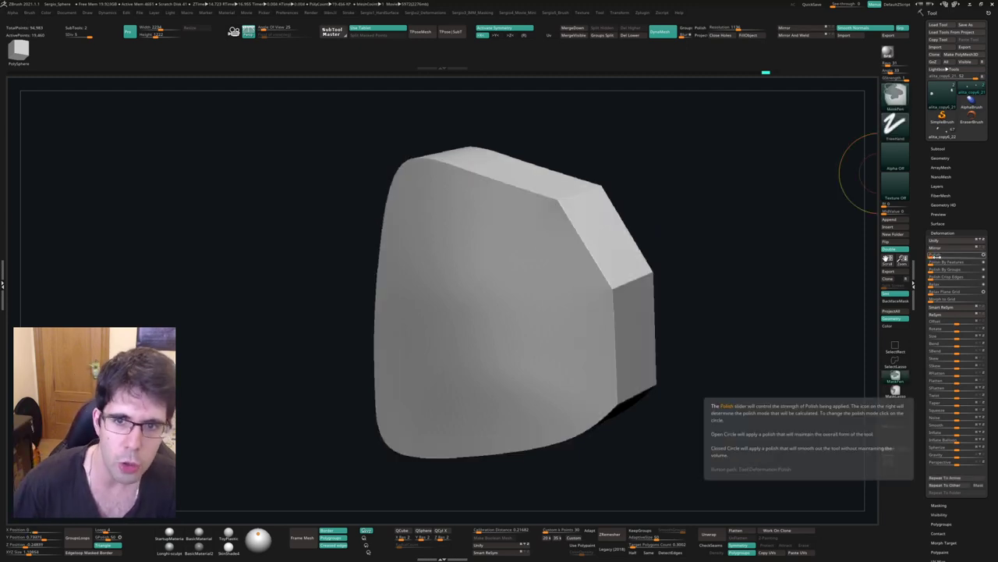
{"action": "key", "text": "ctrl+z"}
{"action": "left_click_drag", "start_coordinate": [930, 255], "coordinate": [940, 255]}
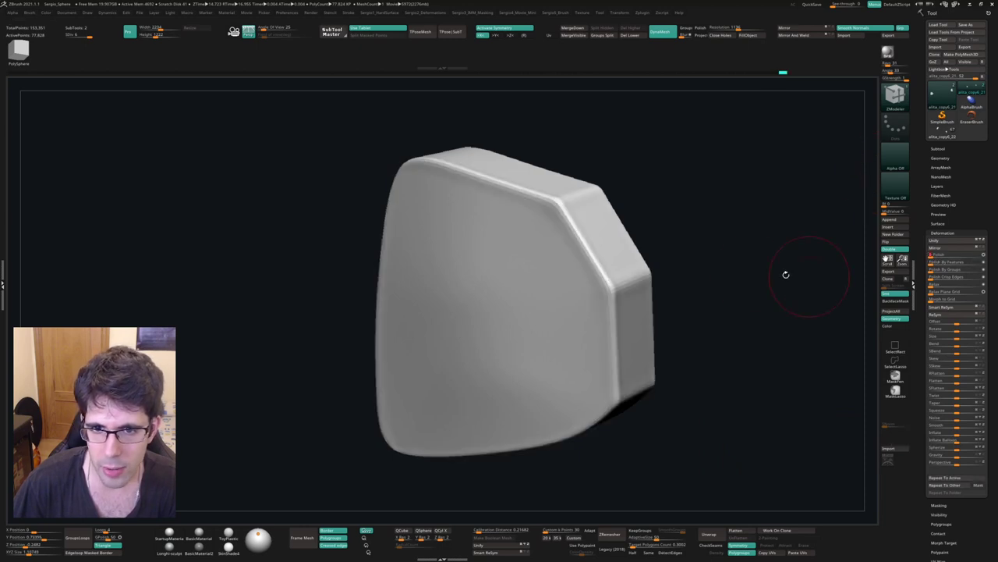
- Orbit and zoom around the polished panel to inspect its bevelled edges from all sides
{"action": "mouse_move", "coordinate": [786, 275]}
{"action": "left_mouse_down"}
{"action": "mouse_move", "coordinate": [602, 283]}
{"action": "mouse_move", "coordinate": [624, 241]}
{"action": "left_mouse_up"}
{"action": "left_click_drag", "start_coordinate": [591, 272], "coordinate": [593, 394]}
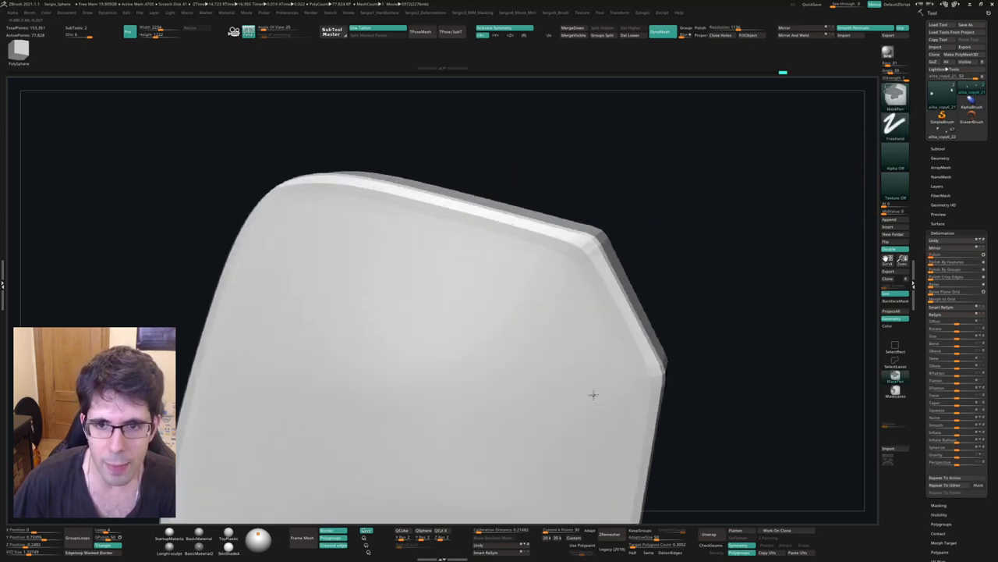
{"action": "mouse_move", "coordinate": [608, 322]}
{"action": "left_mouse_down"}
{"action": "mouse_move", "coordinate": [606, 346]}
{"action": "mouse_move", "coordinate": [591, 301]}
{"action": "mouse_move", "coordinate": [624, 290]}
{"action": "left_mouse_up"}
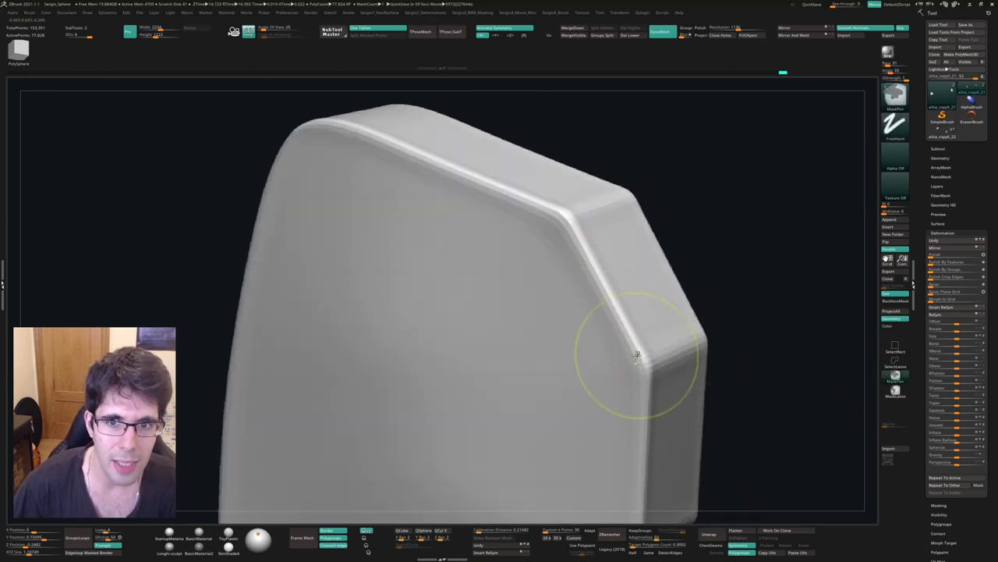
{"action": "mouse_move", "coordinate": [637, 355]}
{"action": "left_mouse_down", "text": "alt"}
{"action": "mouse_move", "coordinate": [613, 207]}
{"action": "mouse_move", "coordinate": [613, 285]}
{"action": "mouse_move", "coordinate": [585, 306]}
{"action": "mouse_move", "coordinate": [616, 302]}
{"action": "mouse_move", "coordinate": [586, 286]}
{"action": "mouse_move", "coordinate": [586, 299]}
{"action": "mouse_move", "coordinate": [593, 292]}
{"action": "left_mouse_up", "text": "alt"}
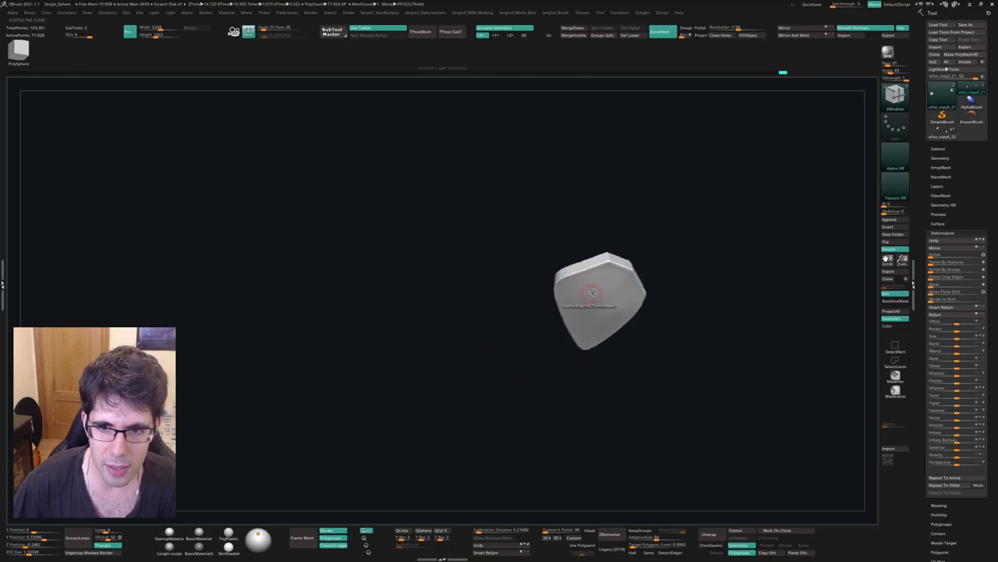
{"action": "mouse_move", "coordinate": [595, 339]}
{"action": "left_mouse_down"}
{"action": "mouse_move", "coordinate": [585, 325]}
{"action": "mouse_move", "coordinate": [606, 291]}
{"action": "left_mouse_up"}
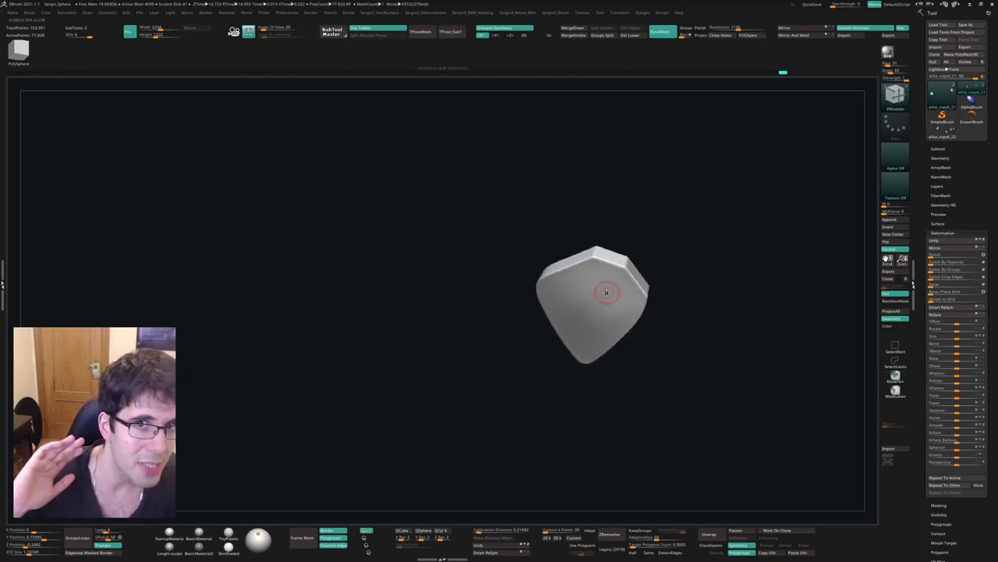
{"action": "mouse_move", "coordinate": [606, 293]}
{"action": "left_mouse_down"}
{"action": "mouse_move", "coordinate": [620, 290]}
{"action": "mouse_move", "coordinate": [607, 275]}
{"action": "left_mouse_up"}
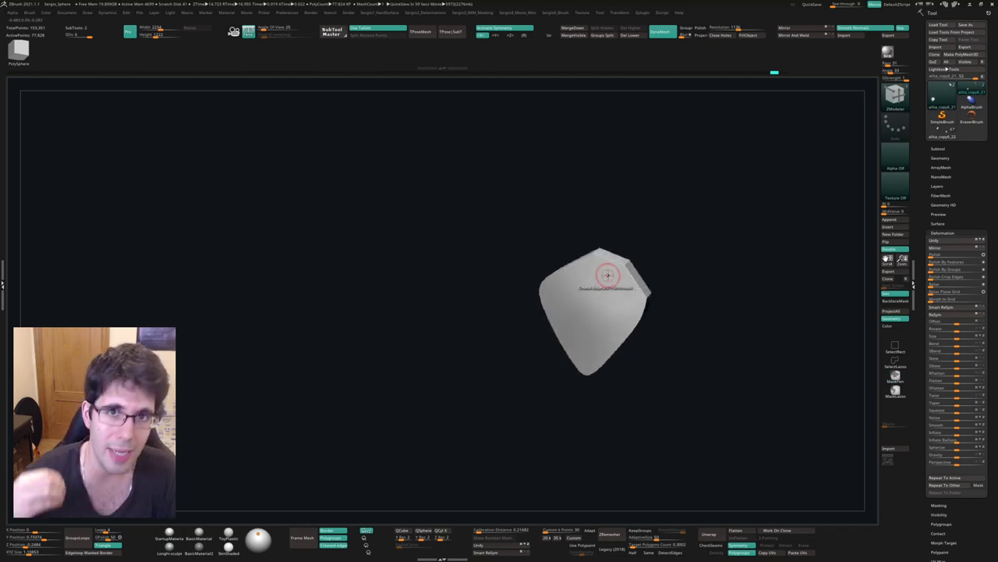
{"action": "left_click_drag", "start_coordinate": [607, 275], "coordinate": [587, 240]}
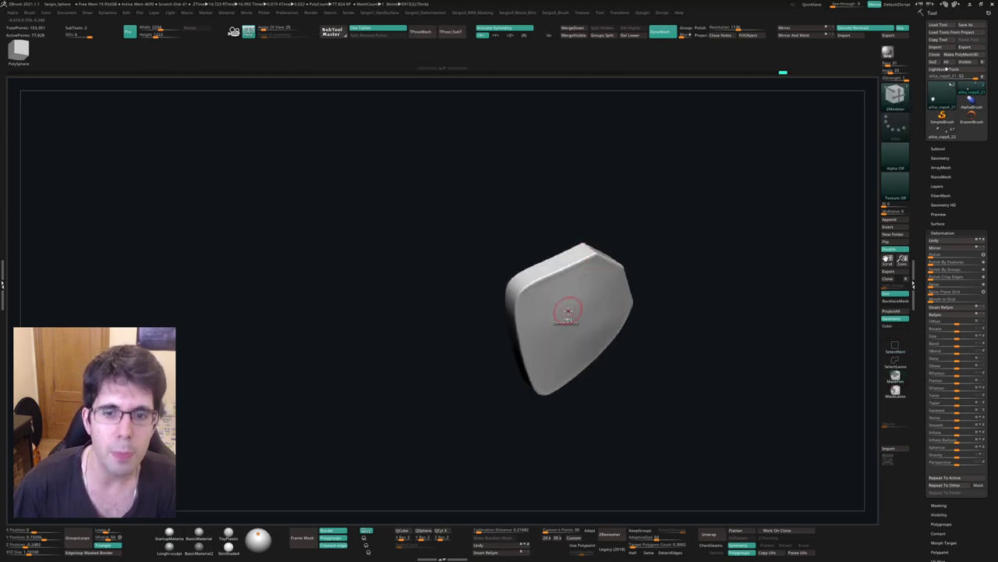
{"action": "mouse_move", "coordinate": [568, 311]}
{"action": "left_mouse_down"}
{"action": "mouse_move", "coordinate": [603, 267]}
{"action": "mouse_move", "coordinate": [585, 284]}
{"action": "mouse_move", "coordinate": [607, 305]}
{"action": "mouse_move", "coordinate": [629, 299]}
{"action": "left_mouse_up"}
- Rotate the armor piece to a new orientation with the Transpose gizmo, then return to Draw
{"action": "key", "text": "w"}
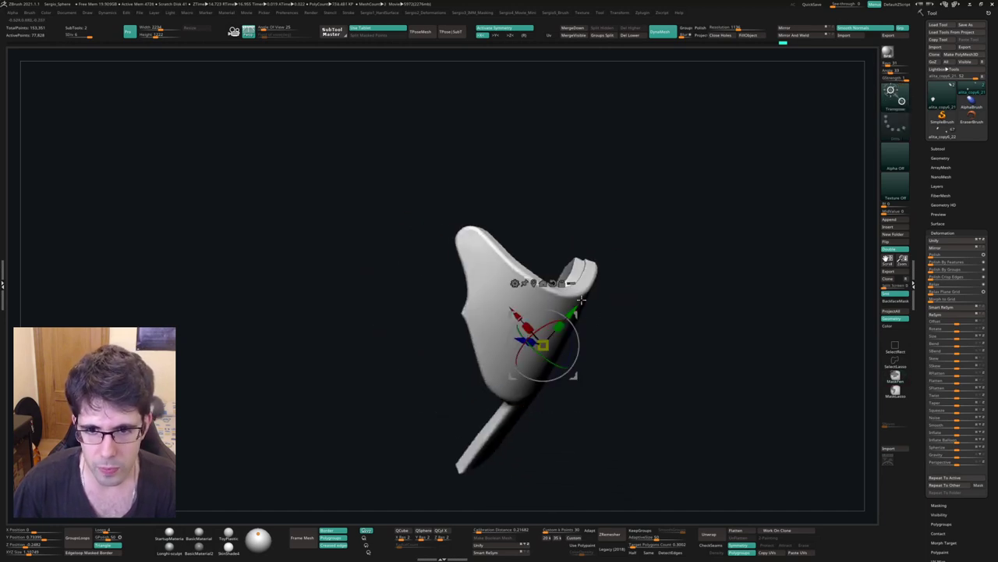
{"action": "mouse_move", "coordinate": [569, 352]}
{"action": "left_mouse_down"}
{"action": "mouse_move", "coordinate": [590, 350]}
{"action": "mouse_move", "coordinate": [531, 340]}
{"action": "mouse_move", "coordinate": [581, 380]}
{"action": "mouse_move", "coordinate": [602, 297]}
{"action": "left_mouse_up"}
{"action": "key", "text": "q"}
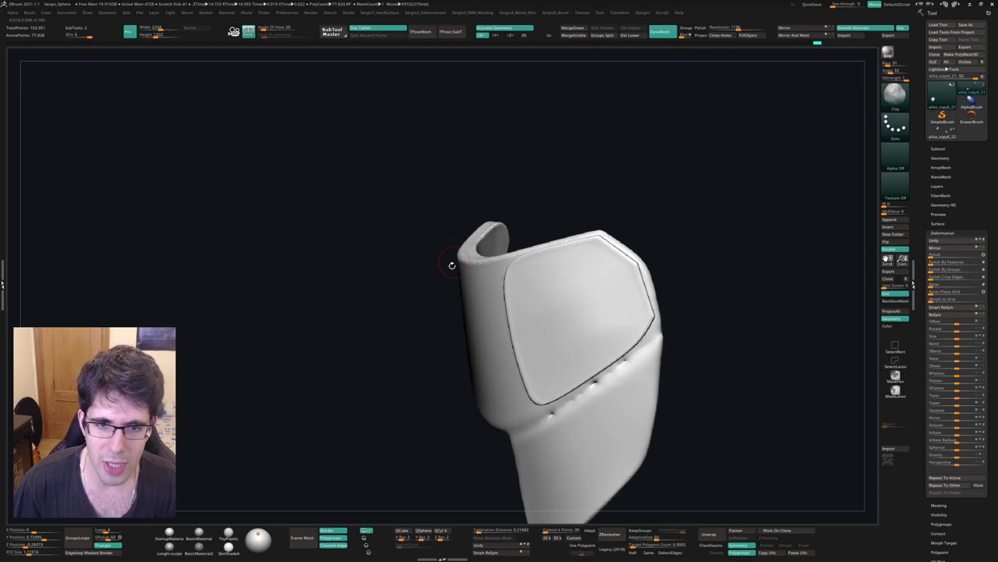
- Inspect both armor pieces, then load the full sci-fi character from the Tool thumbnails
{"action": "left_click_drag", "start_coordinate": [452, 260], "coordinate": [405, 226]}
{"action": "mouse_move", "coordinate": [491, 308]}
{"action": "right_mouse_down"}
{"action": "mouse_move", "coordinate": [475, 272]}
{"action": "mouse_move", "coordinate": [544, 301]}
{"action": "right_mouse_up"}
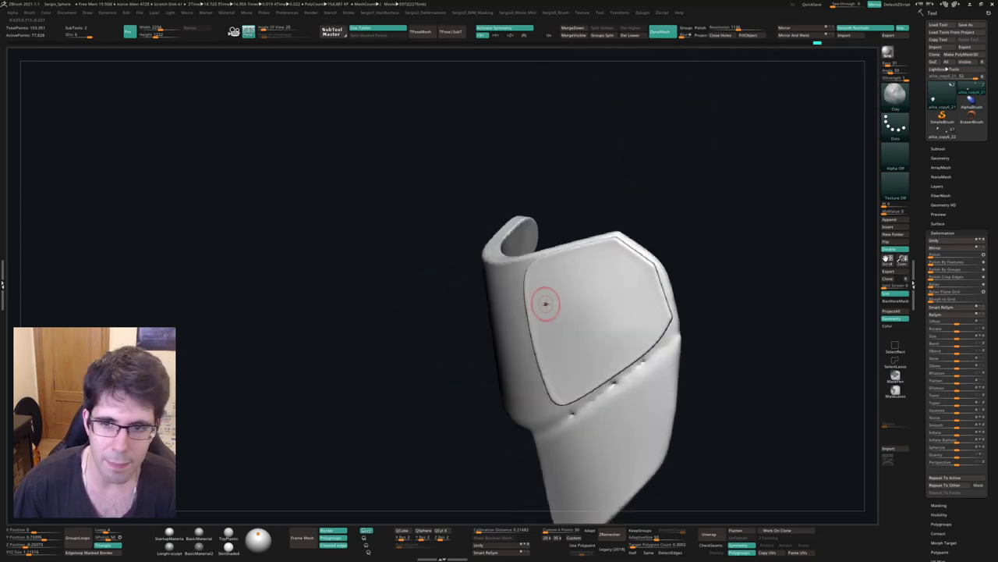
{"action": "right_click_drag", "start_coordinate": [672, 349], "coordinate": [631, 328]}
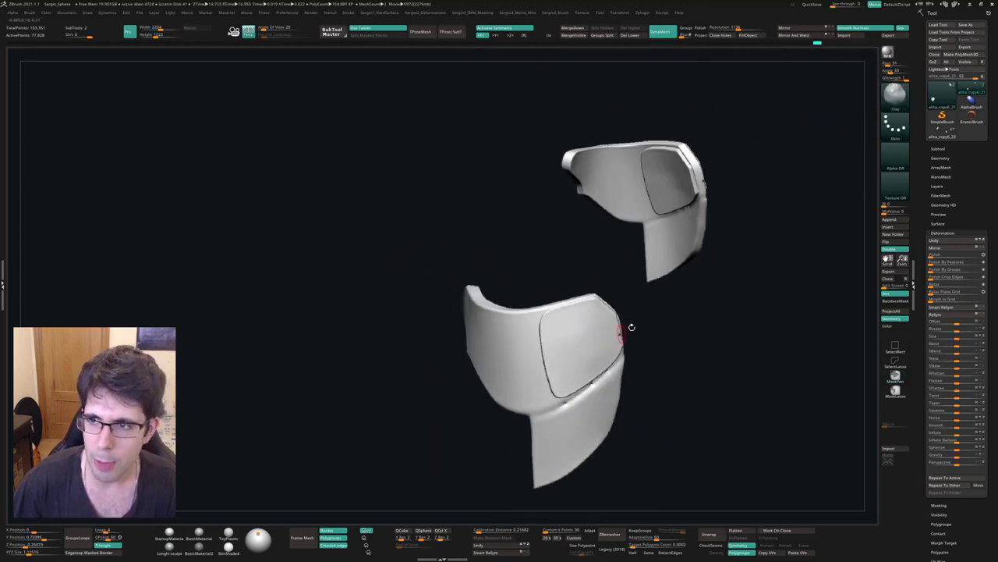
{"action": "mouse_move", "coordinate": [660, 295]}
{"action": "right_mouse_down"}
{"action": "mouse_move", "coordinate": [585, 328]}
{"action": "mouse_move", "coordinate": [573, 248]}
{"action": "right_mouse_up"}
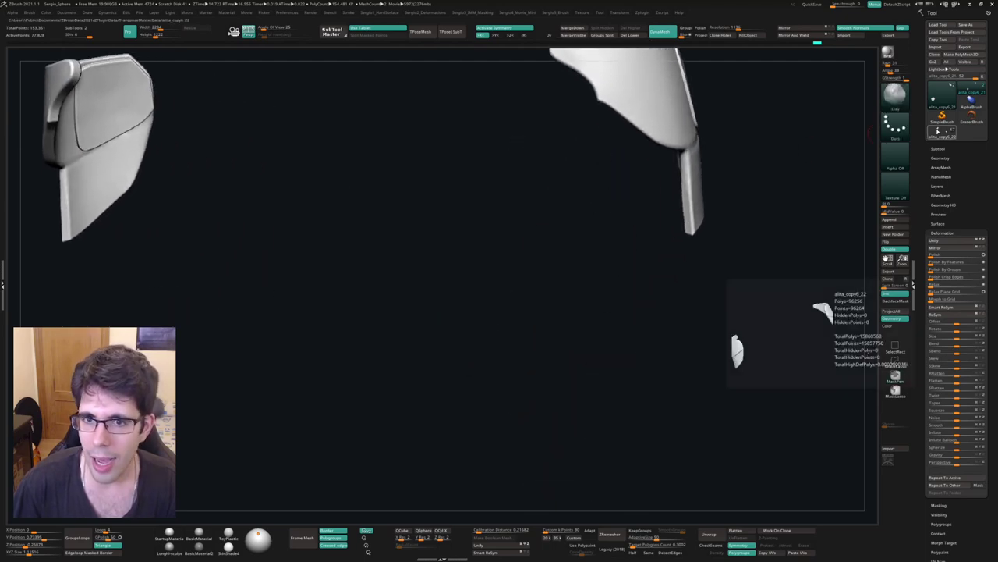
{"action": "left_click", "coordinate": [944, 133]}
{"action": "mouse_move", "coordinate": [661, 182]}
{"action": "right_mouse_down"}
{"action": "mouse_move", "coordinate": [617, 204]}
{"action": "mouse_move", "coordinate": [630, 257]}
{"action": "right_mouse_up"}
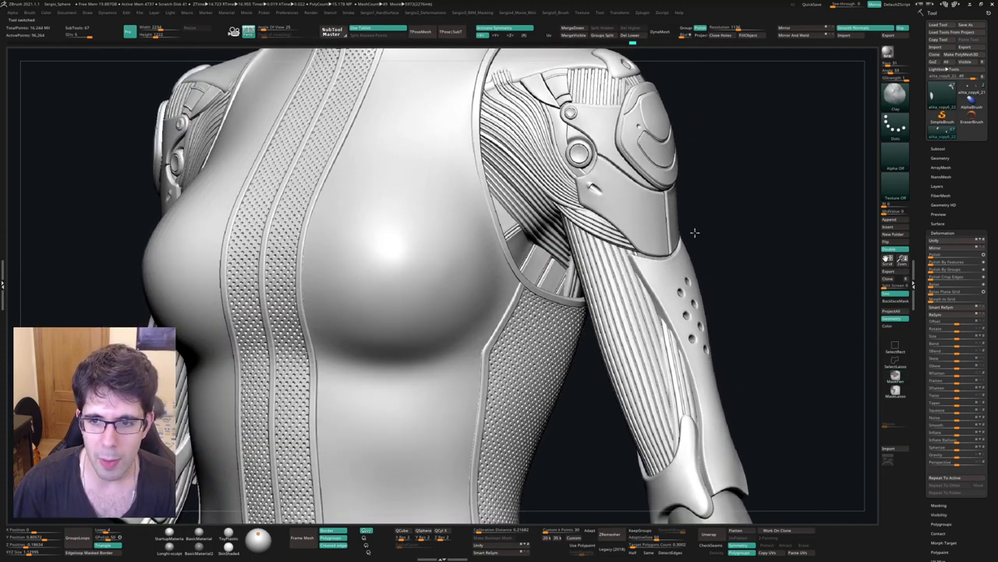
- Solo the forearm armor to inspect its upper edge, then show the whole character again
{"action": "right_click_drag", "start_coordinate": [695, 232], "coordinate": [723, 358]}
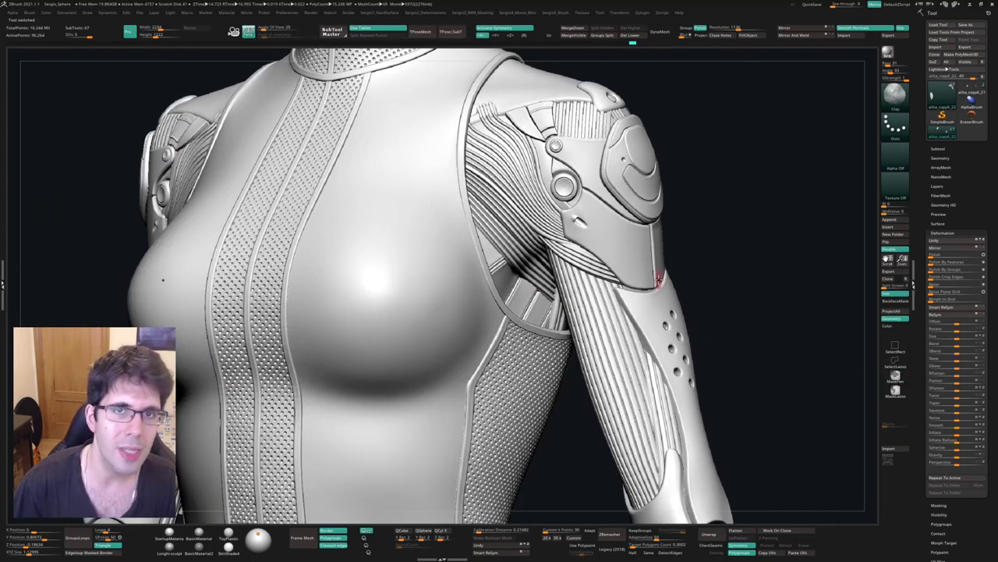
{"action": "right_click_drag", "start_coordinate": [636, 292], "coordinate": [606, 294]}
{"action": "left_click", "coordinate": [632, 296], "text": "alt"}
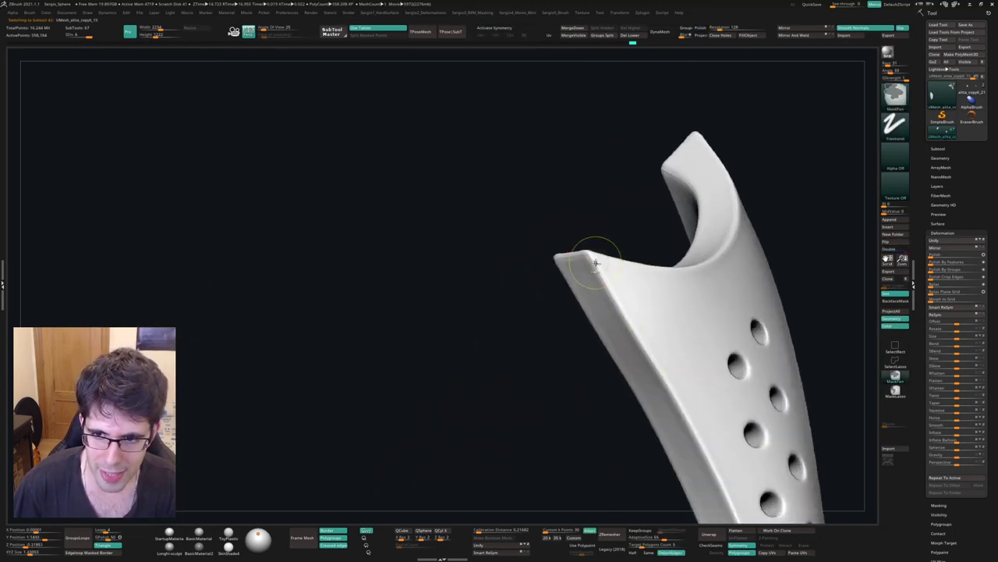
{"action": "mouse_move", "coordinate": [593, 252]}
{"action": "right_mouse_down", "text": "alt"}
{"action": "mouse_move", "coordinate": [617, 306]}
{"action": "mouse_move", "coordinate": [600, 260]}
{"action": "mouse_move", "coordinate": [603, 273]}
{"action": "mouse_move", "coordinate": [604, 232]}
{"action": "mouse_move", "coordinate": [717, 204]}
{"action": "right_mouse_up", "text": "alt"}
{"action": "key", "text": "ctrl+shift+s"}
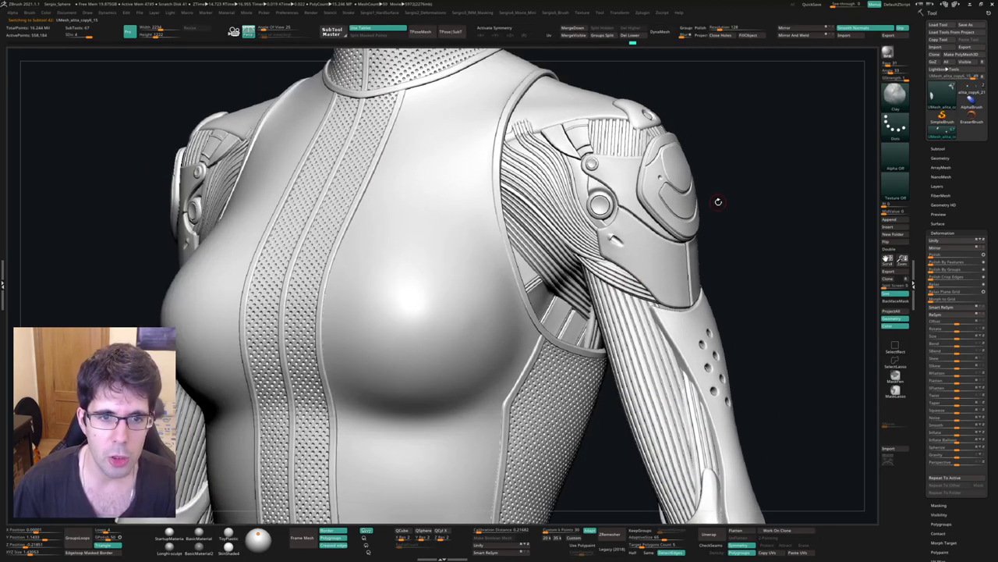
- Expand the Geometry subpalette's EdgeLoop and Dynamic Subdiv settings
{"action": "left_click", "coordinate": [939, 158]}
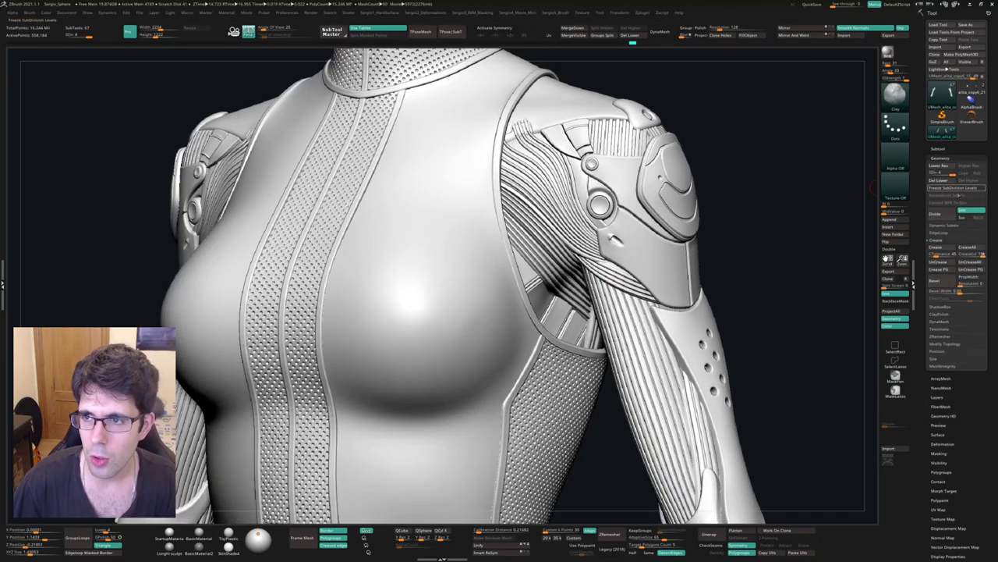
{"action": "left_click", "coordinate": [944, 233]}
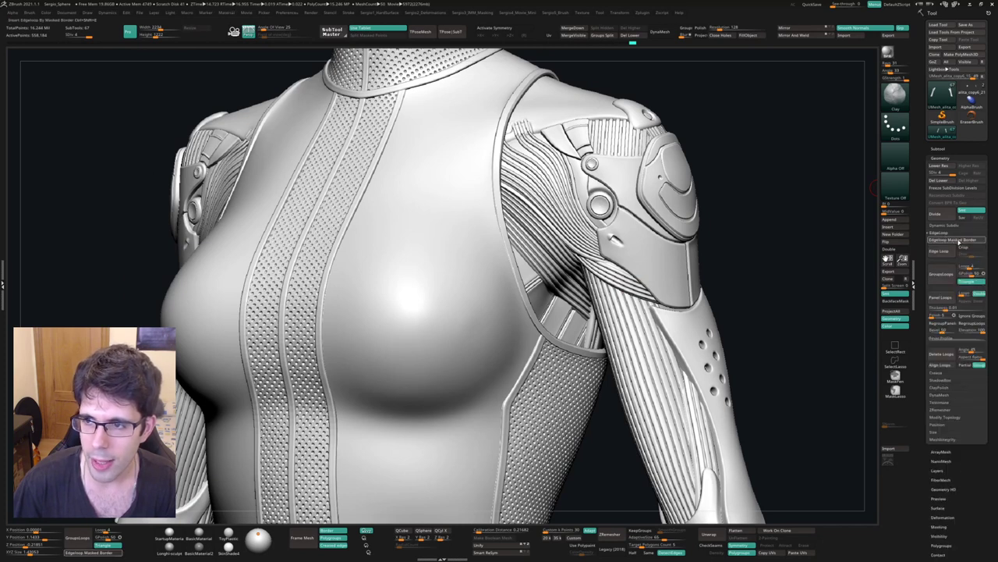
{"action": "left_click", "coordinate": [947, 225]}
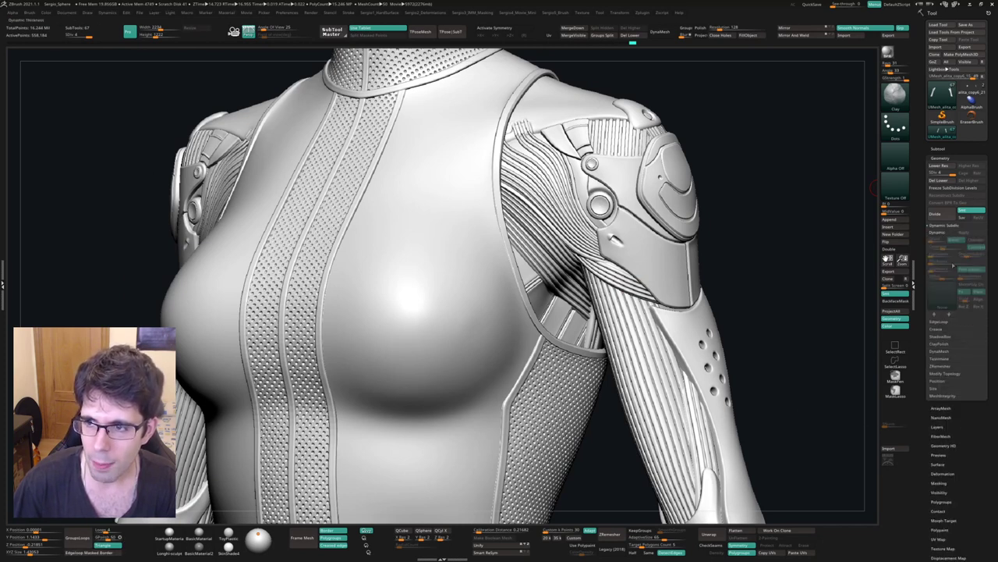